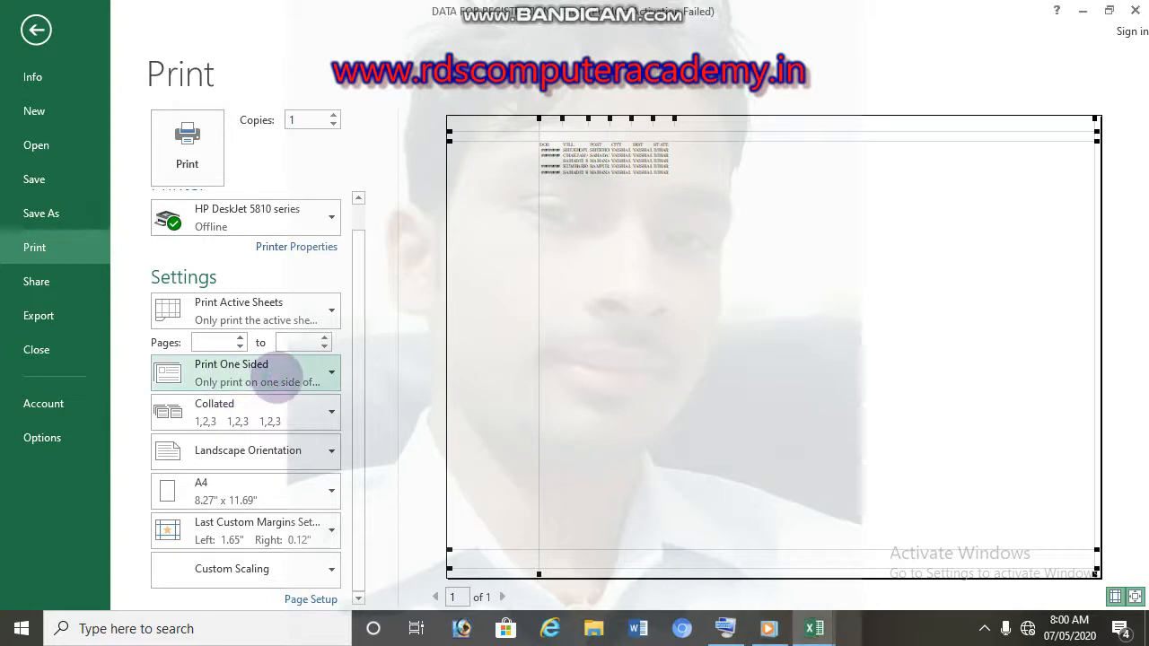
# - Examine the collation, orientation, paper size and margin choices in the print settings
pyautogui.click(269, 420)
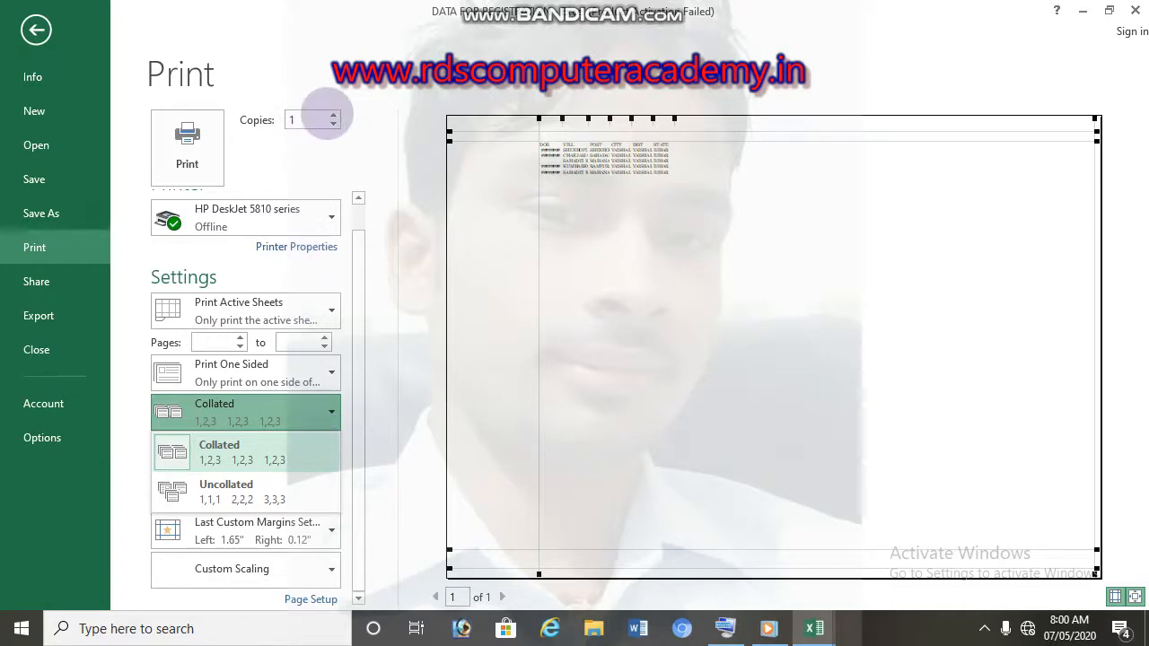
pyautogui.click(358, 285)
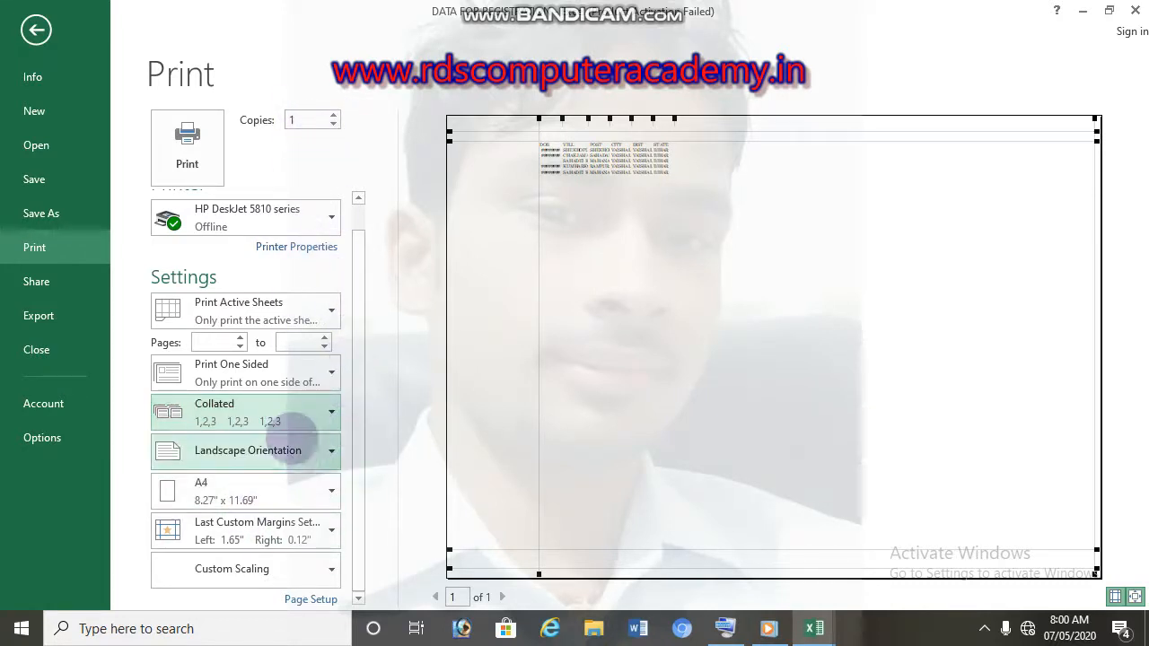
pyautogui.click(296, 452)
pyautogui.click(291, 456)
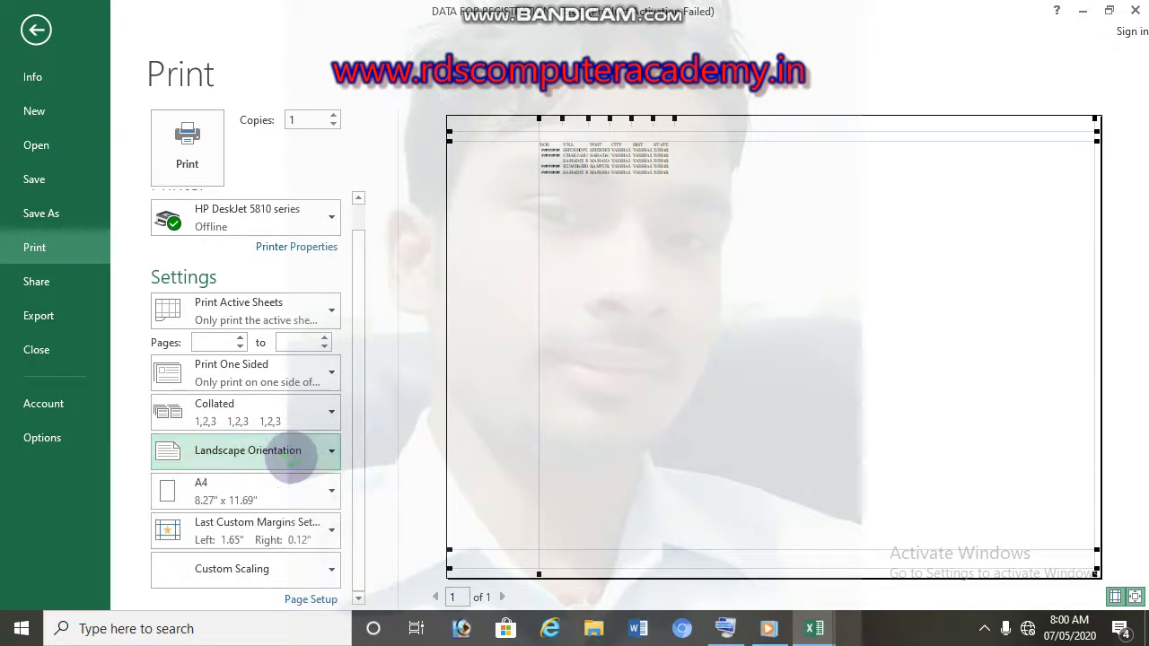
pyautogui.click(308, 490)
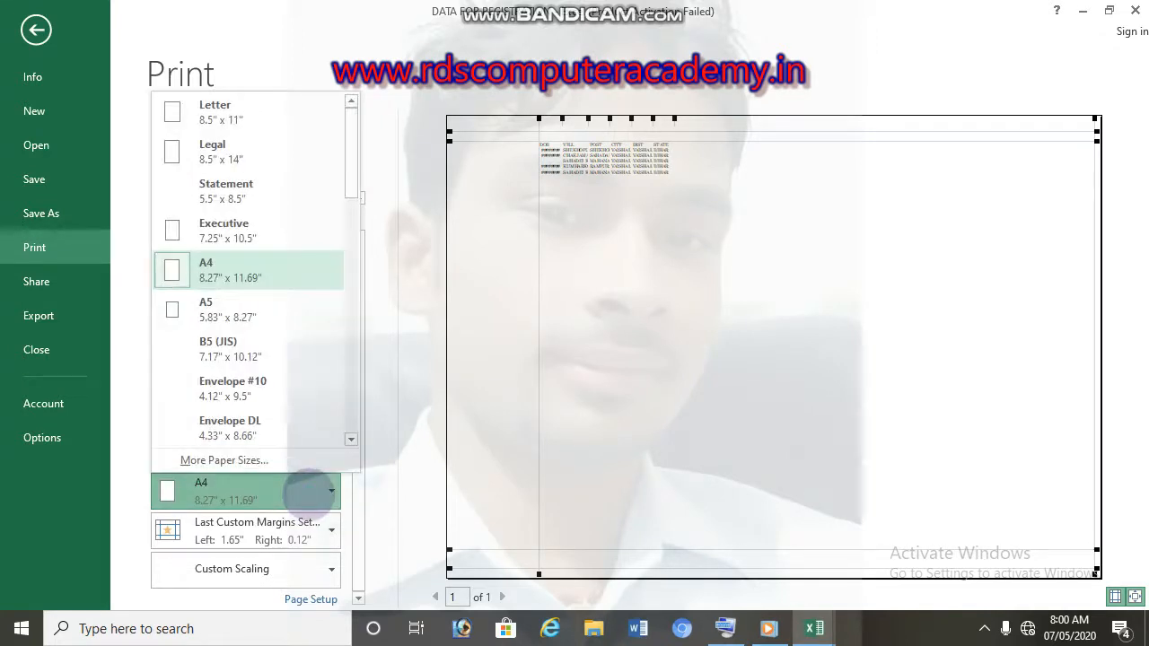
pyautogui.click(307, 490)
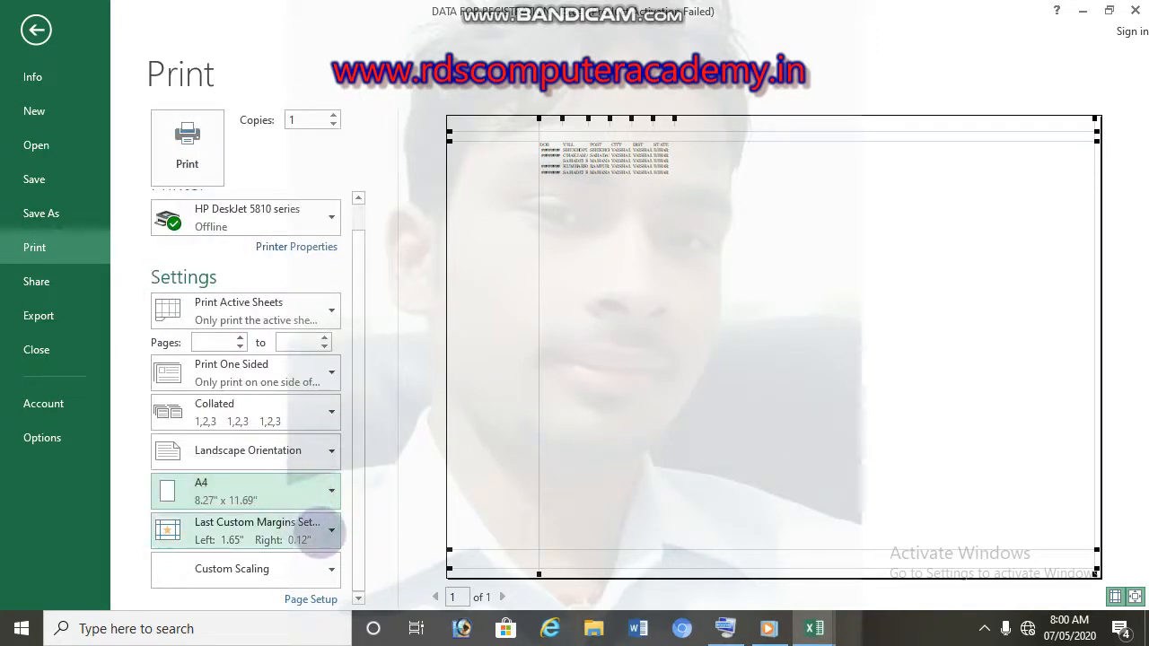
pyautogui.click(320, 533)
pyautogui.click(319, 530)
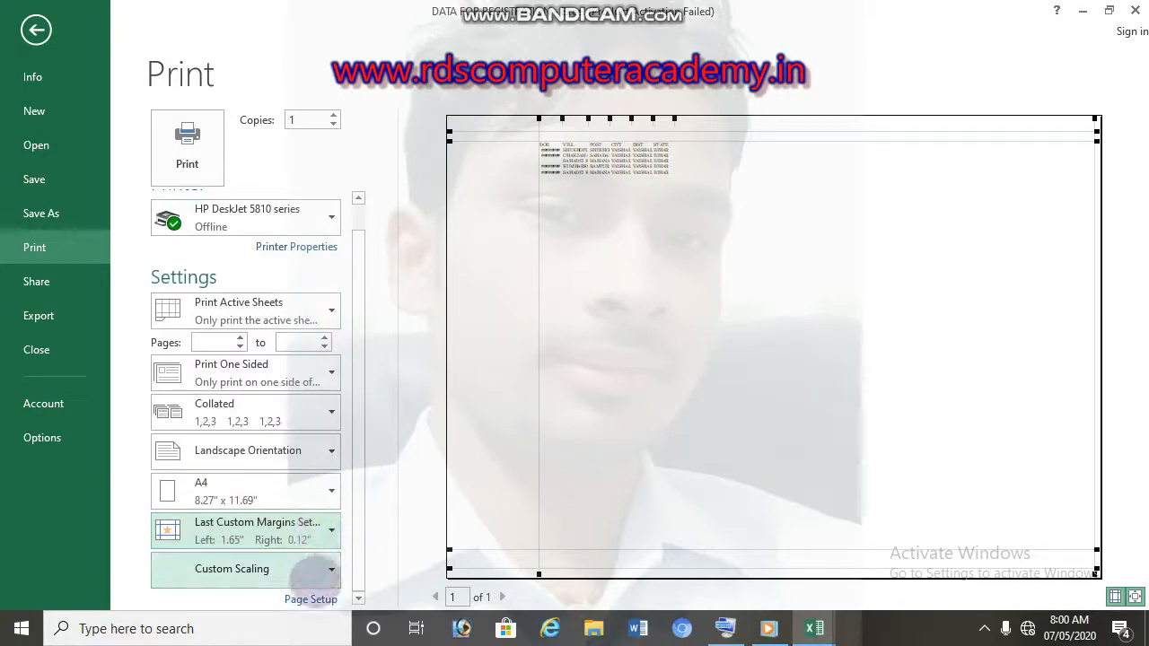
# - View the Page Setup dialog from the print settings and again through the worksheet's More Paper Sizes option, closing it each time
pyautogui.click(311, 598)
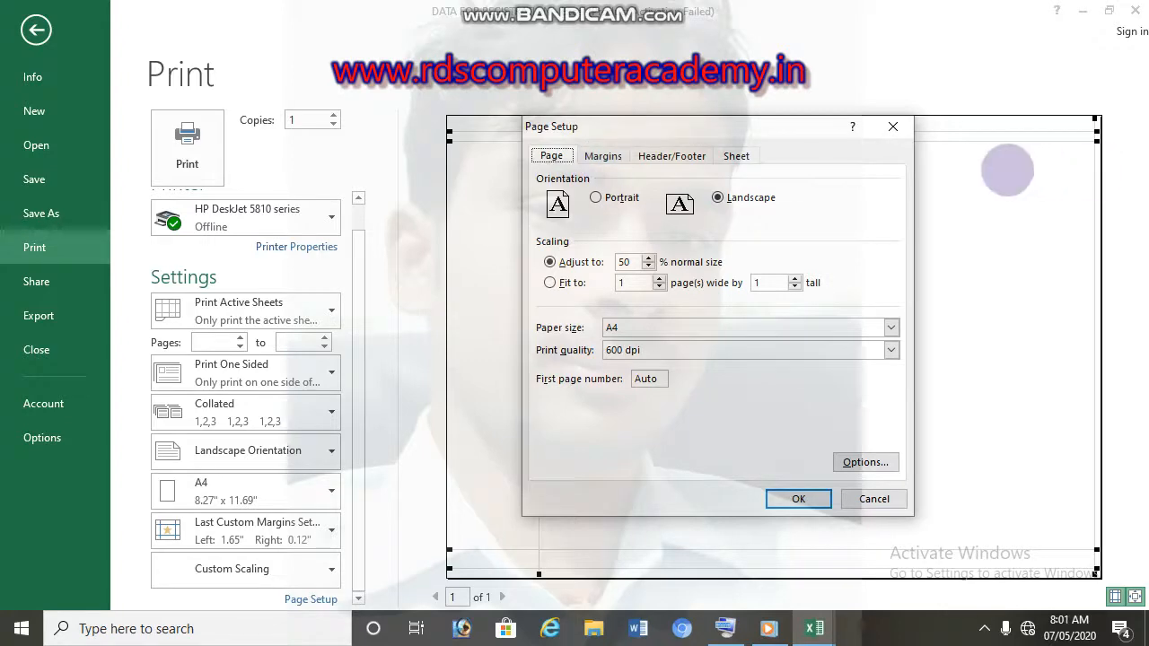
pyautogui.click(893, 126)
pyautogui.click(36, 30)
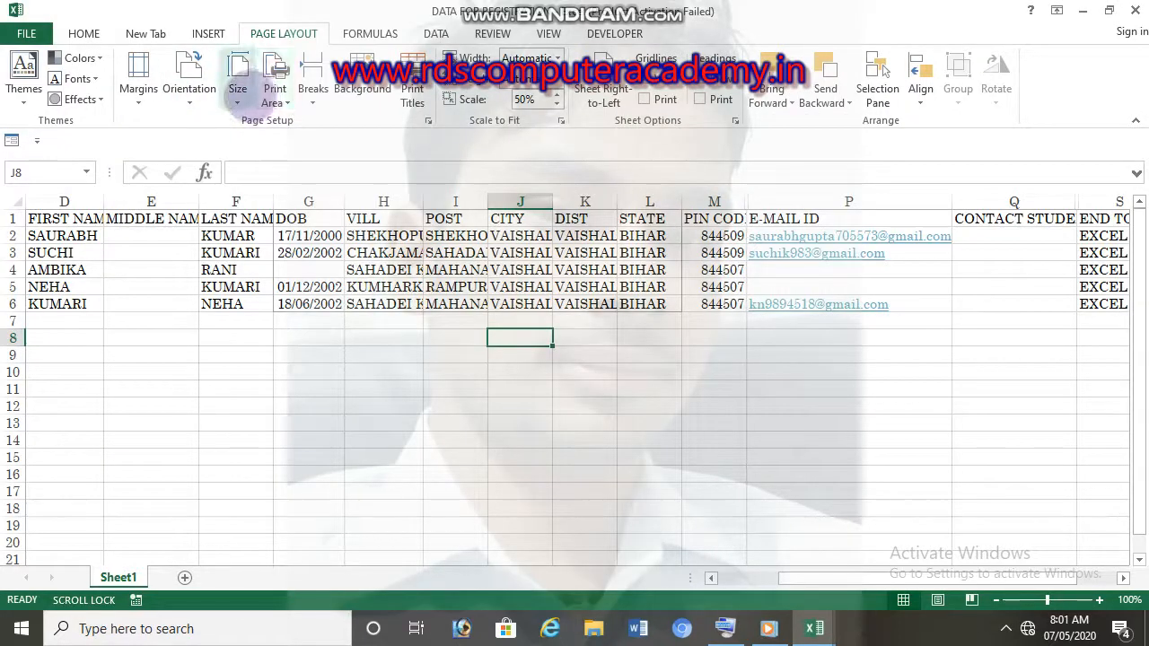
pyautogui.click(238, 68)
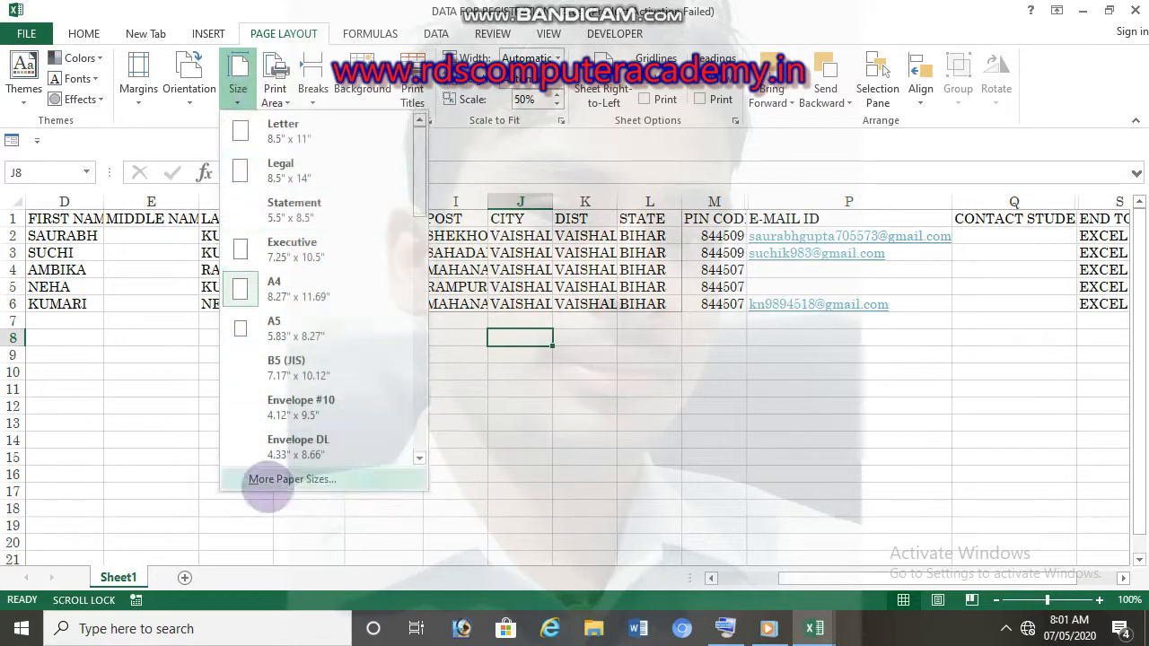
pyautogui.click(267, 485)
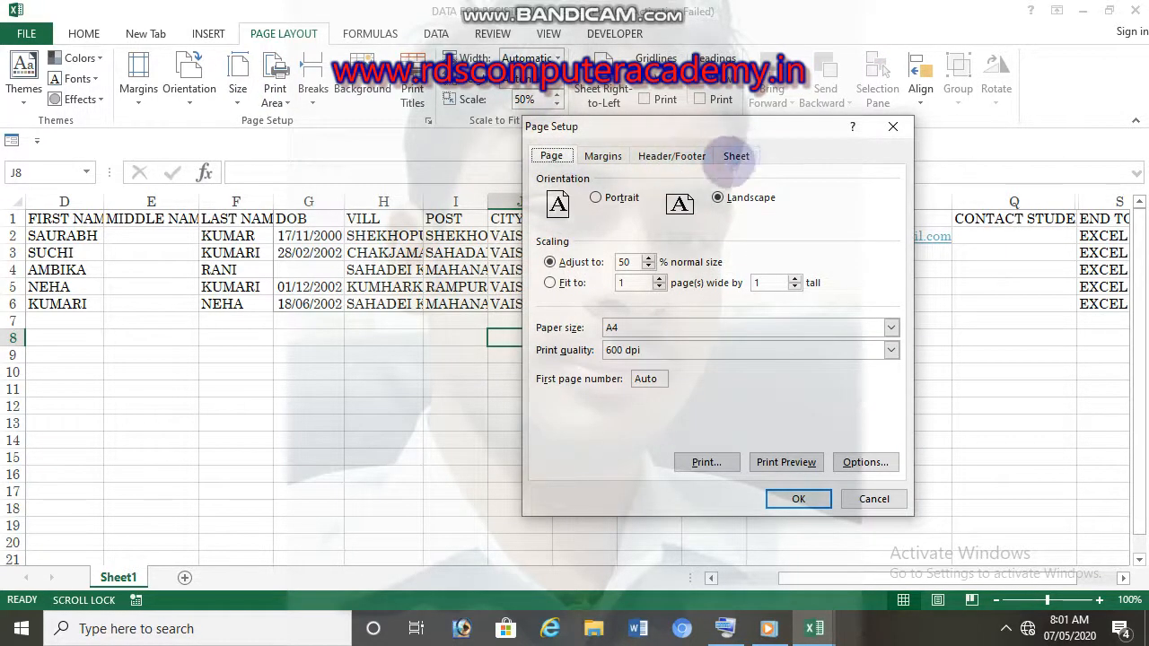
pyautogui.click(895, 126)
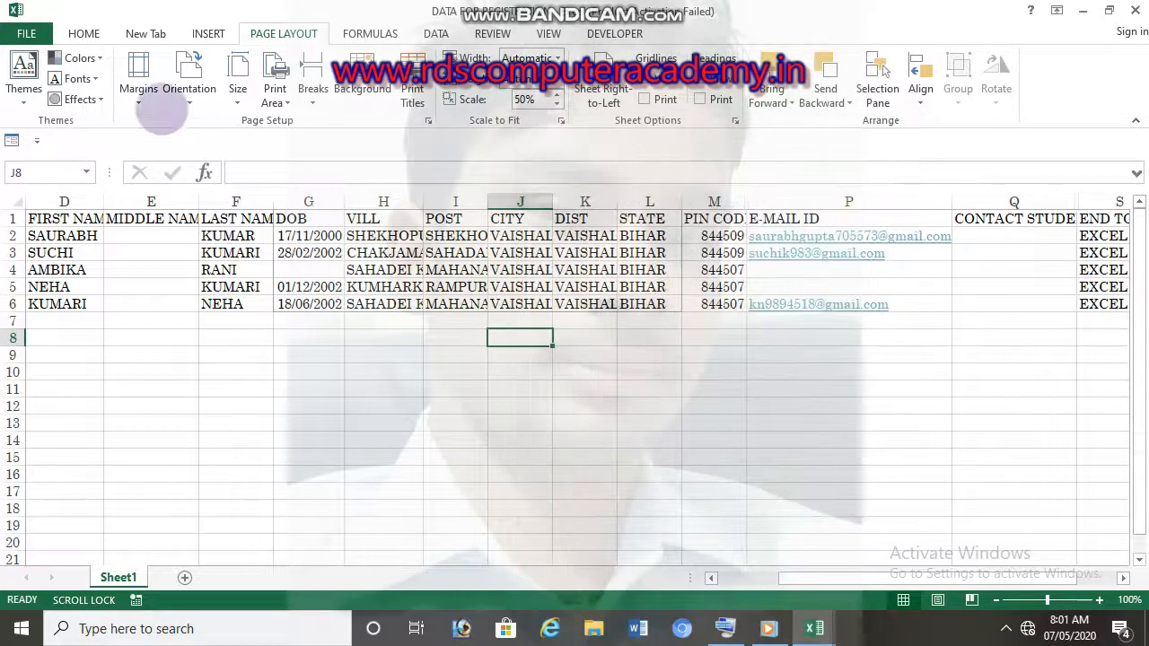
# - Review the Page Setup options from the print settings once more, then return to the worksheet
pyautogui.click(26, 33)
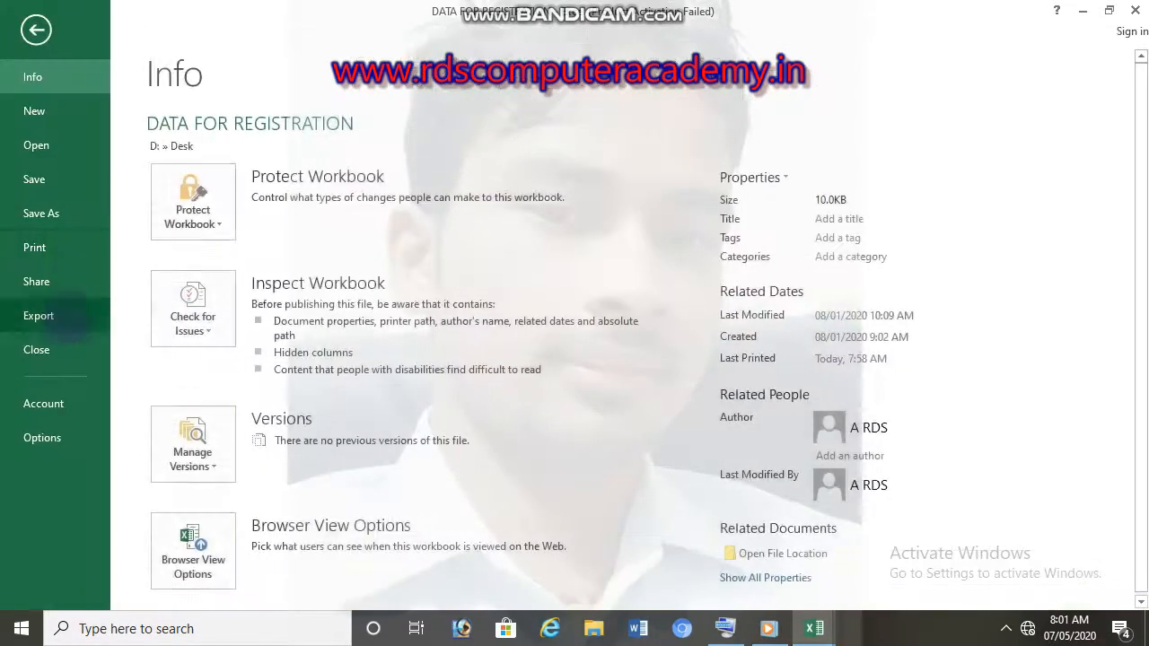
pyautogui.click(34, 247)
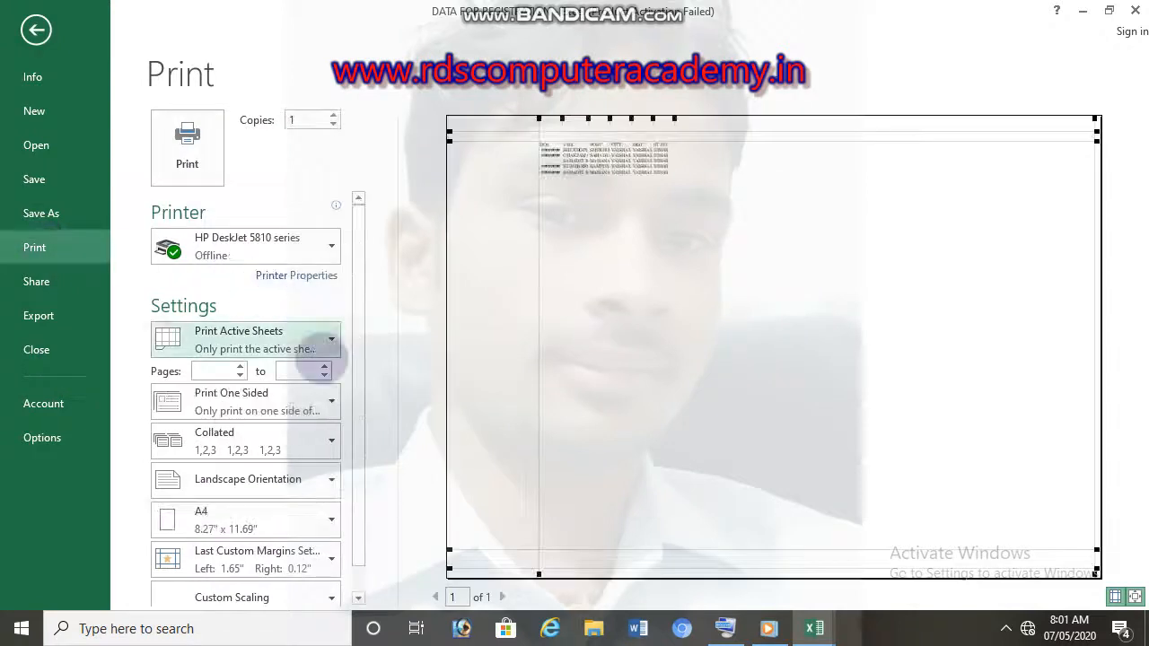
pyautogui.click(357, 598)
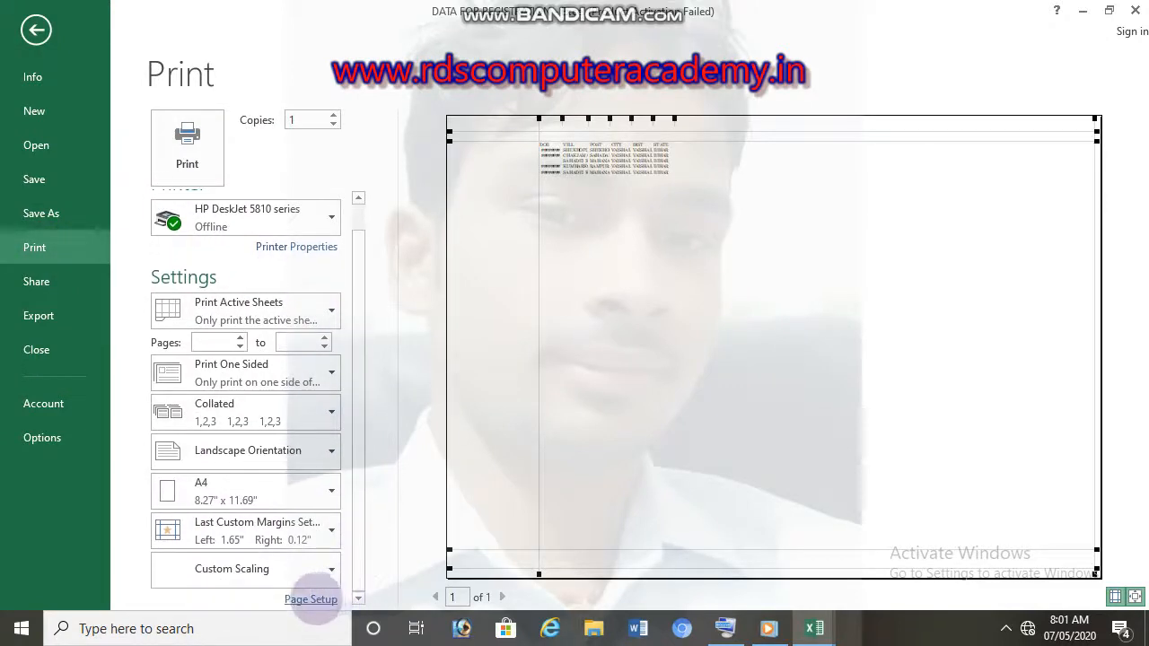
pyautogui.click(311, 598)
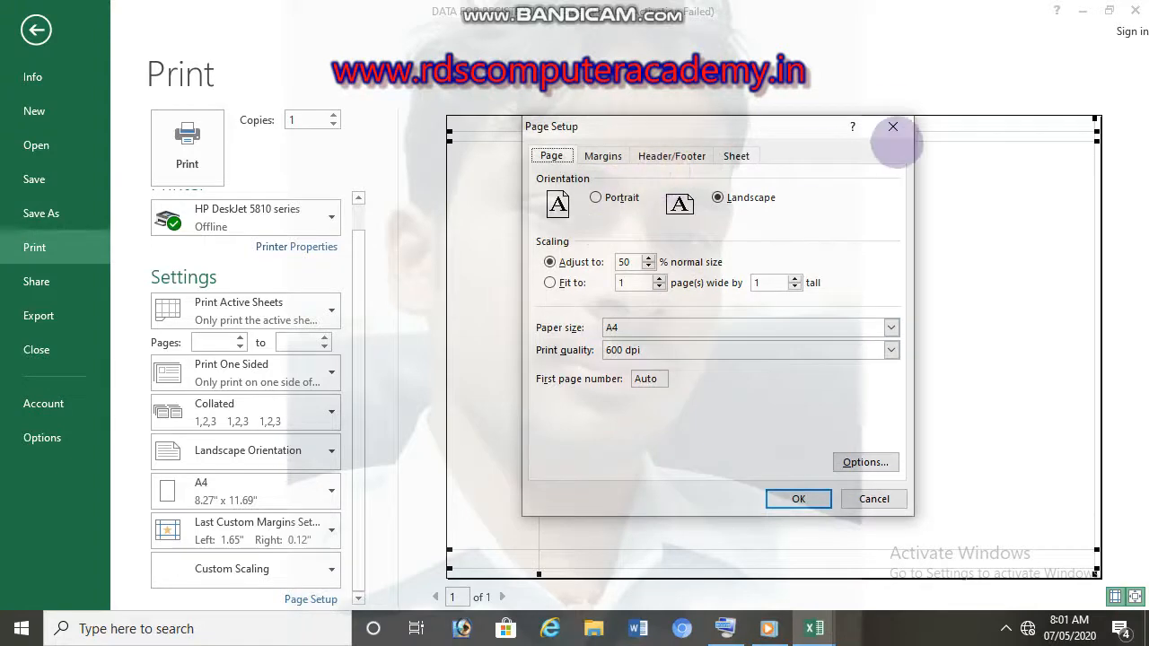
pyautogui.click(893, 127)
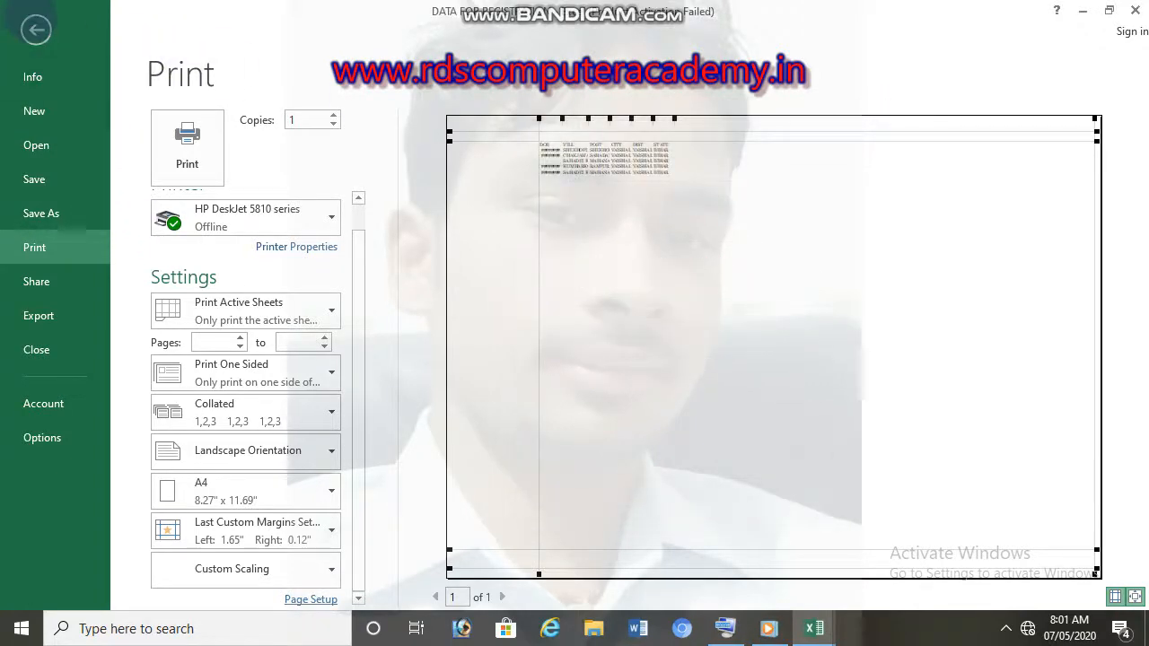
pyautogui.click(36, 30)
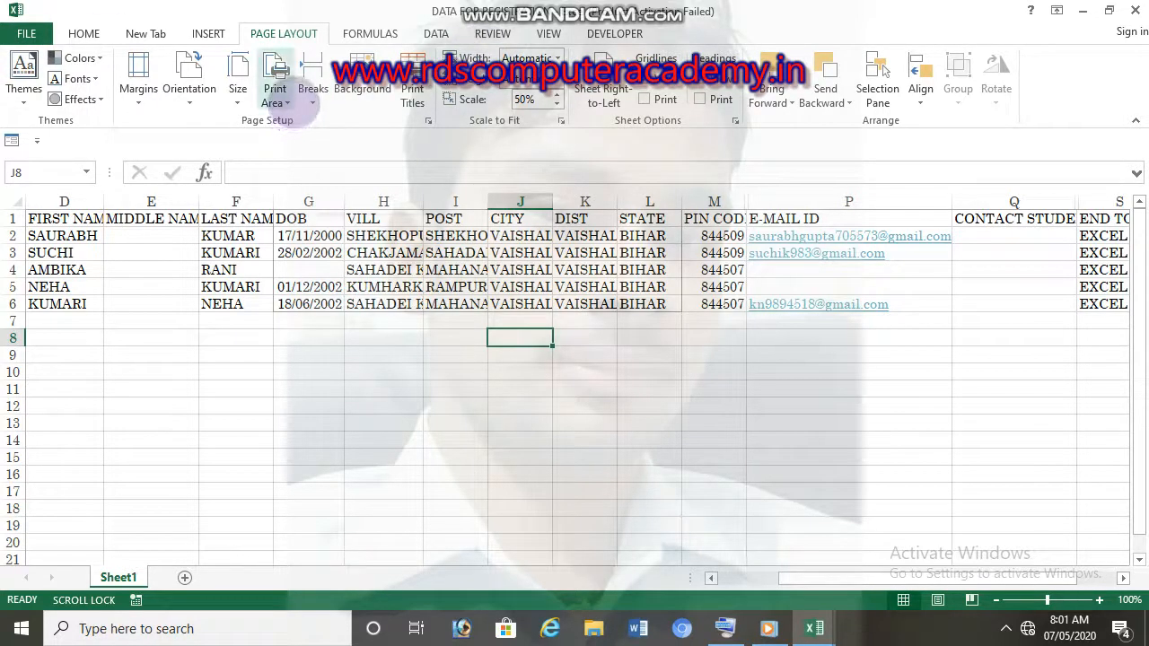
# - Look over the print area commands and check which columns print in the print preview
pyautogui.click(274, 95)
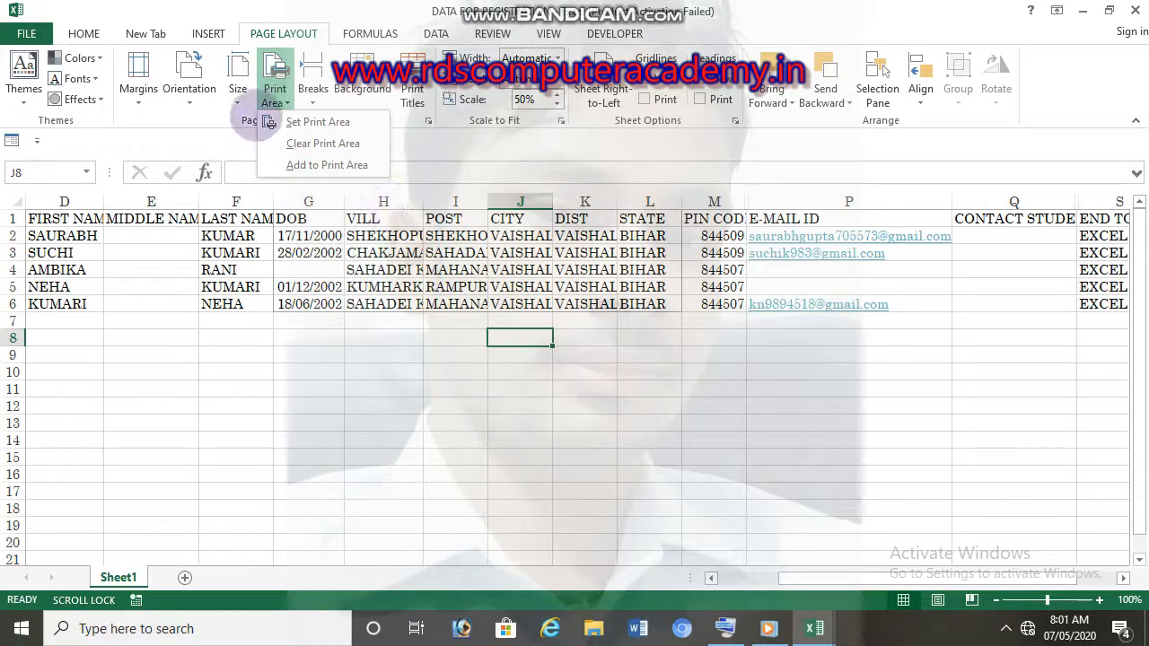
pyautogui.click(397, 337)
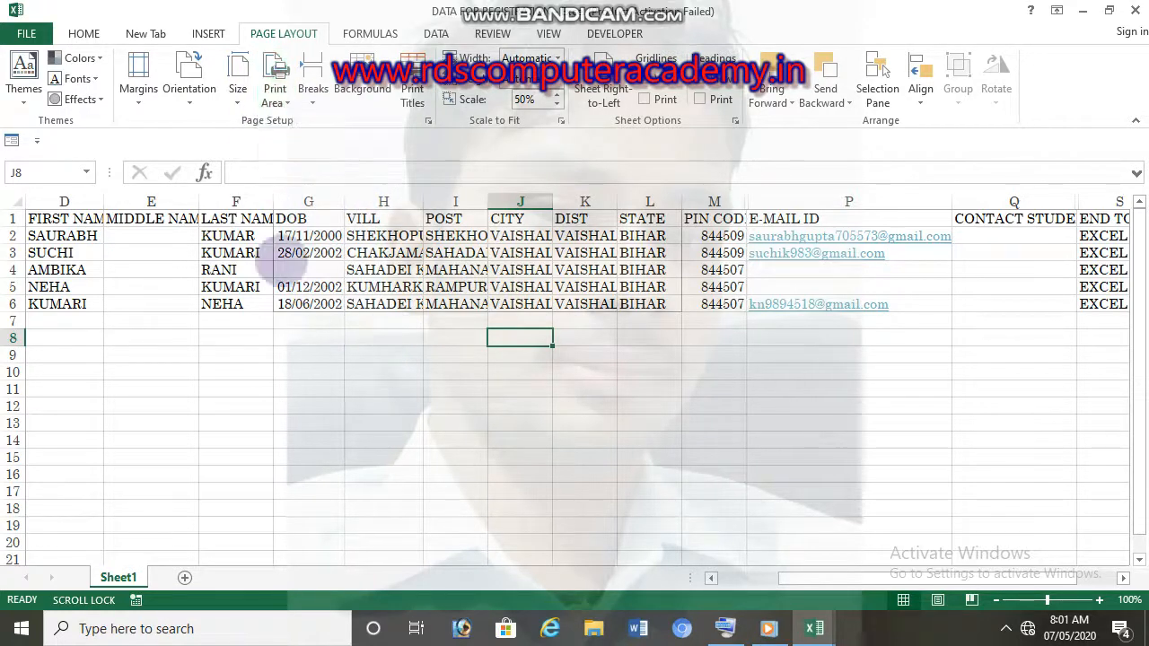
pyautogui.click(40, 29)
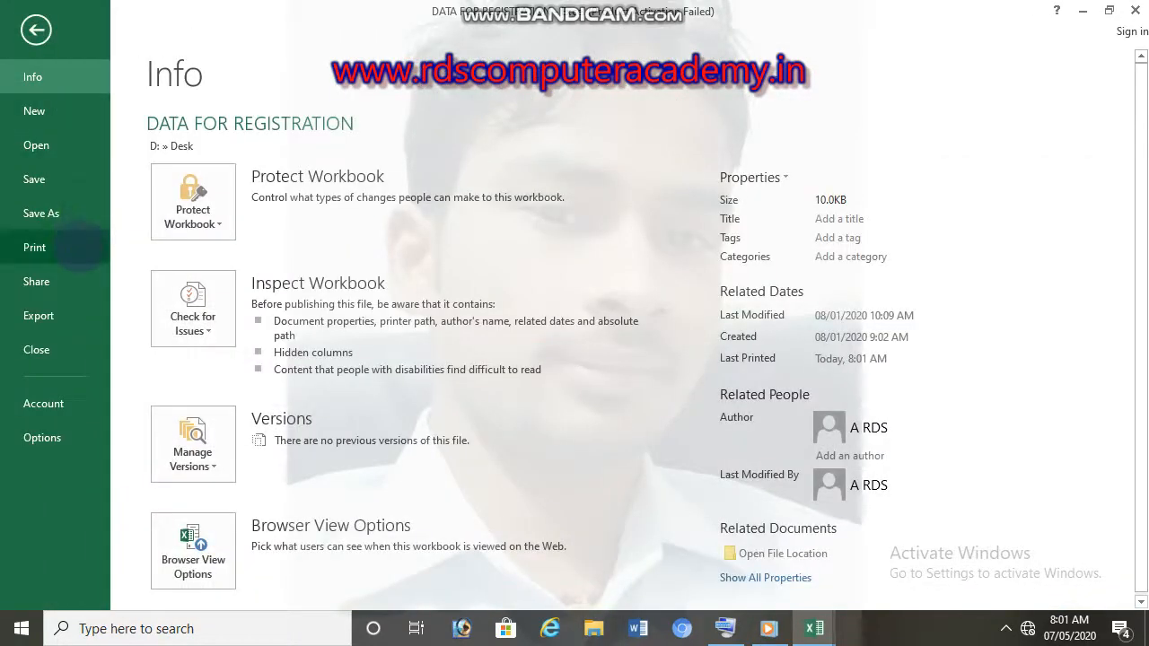
pyautogui.click(79, 248)
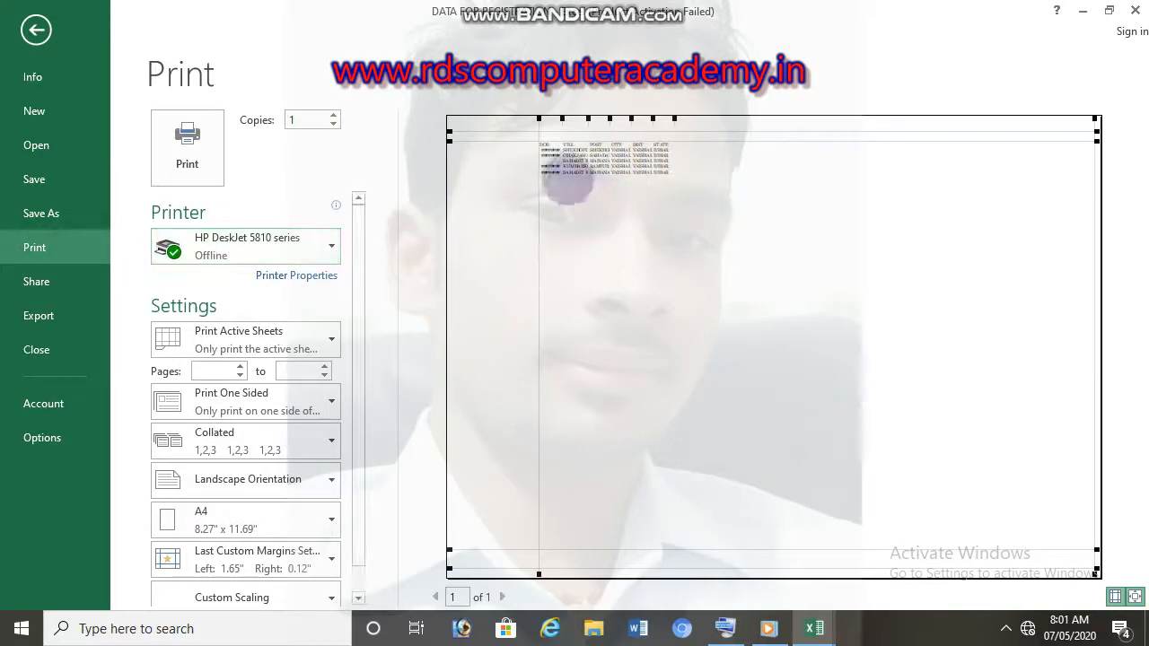
pyautogui.click(36, 30)
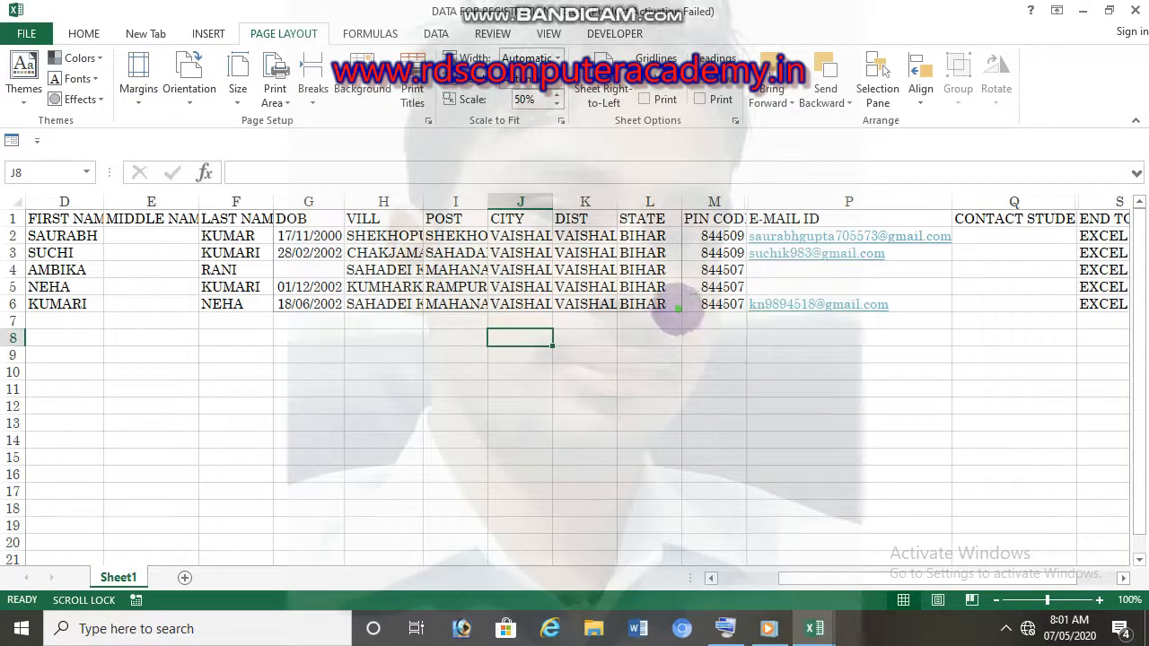
# - Clear the sheet's print area and check the result in the print preview
pyautogui.moveTo(680, 309); pyautogui.dragTo(229, 220)
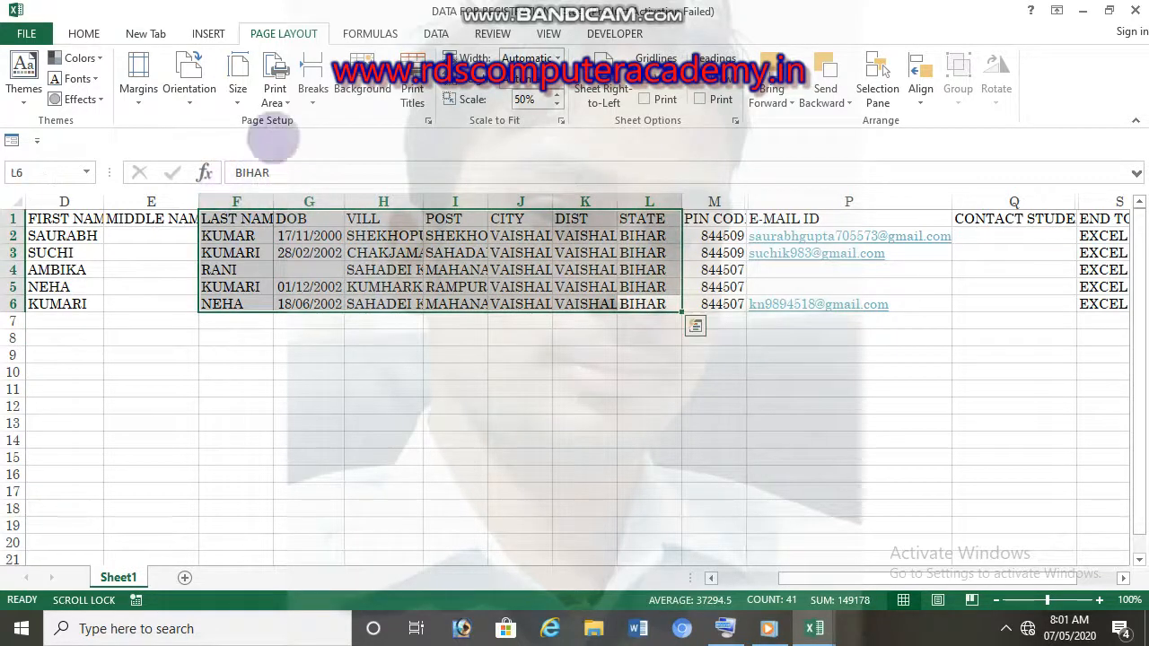
pyautogui.click(275, 90)
pyautogui.click(302, 144)
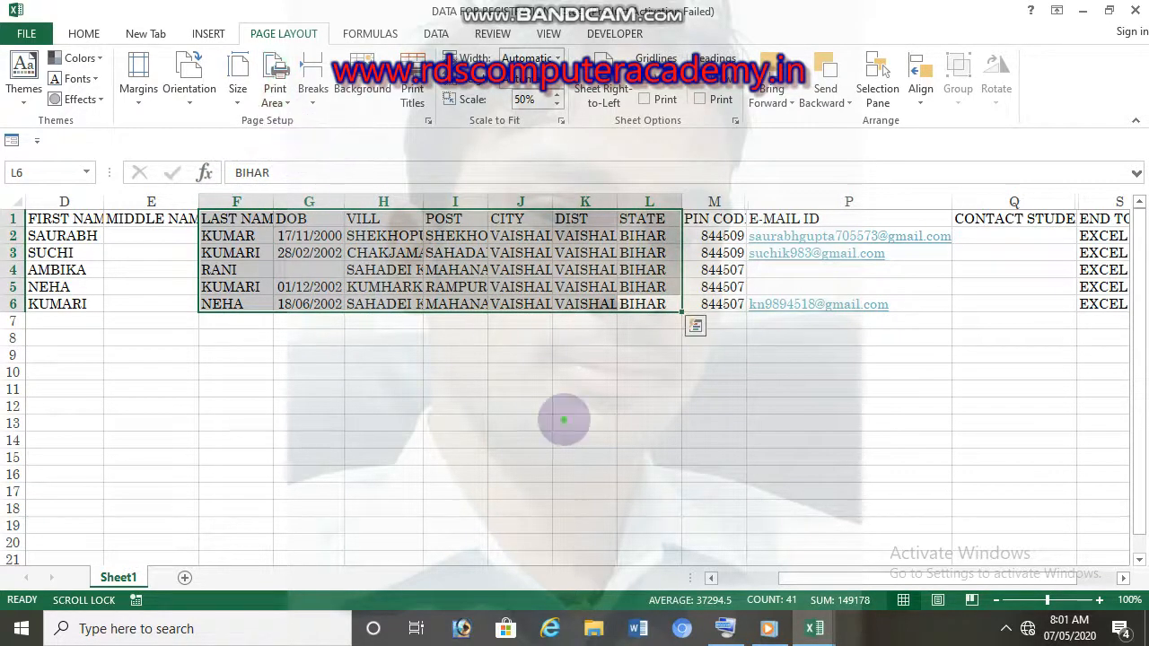
pyautogui.click(563, 420)
pyautogui.hotkey('ctrl', 'p')
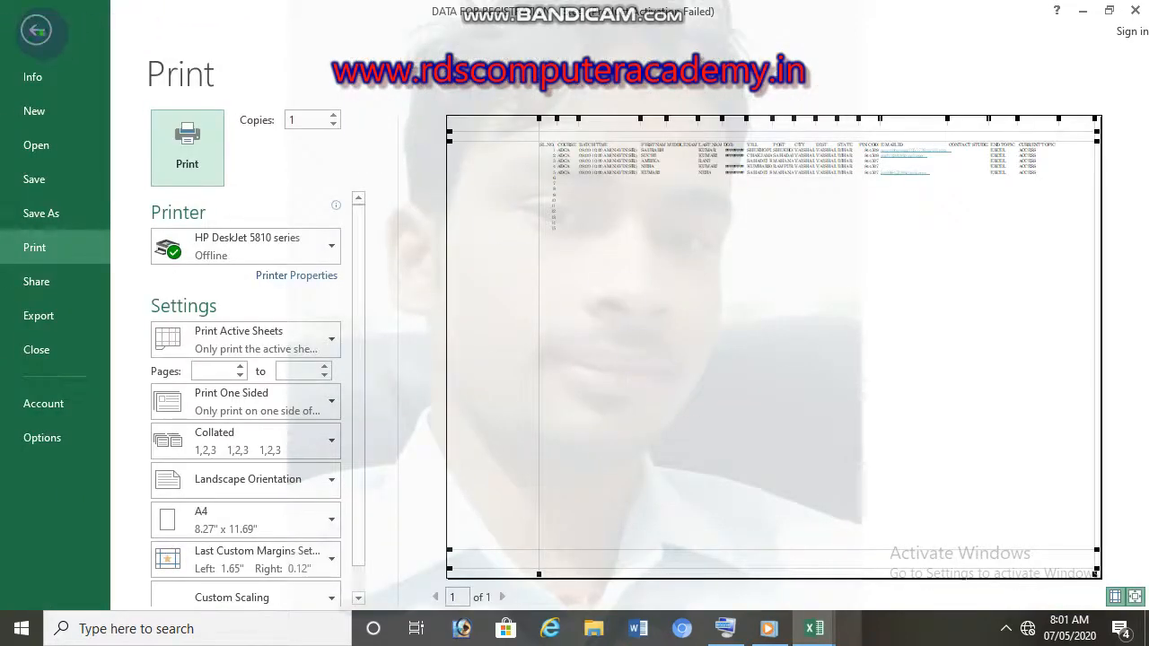
pyautogui.click(36, 31)
# - Set the range B1:P9 as the print area and check it in the print preview
pyautogui.moveTo(937, 352); pyautogui.dragTo(113, 204)
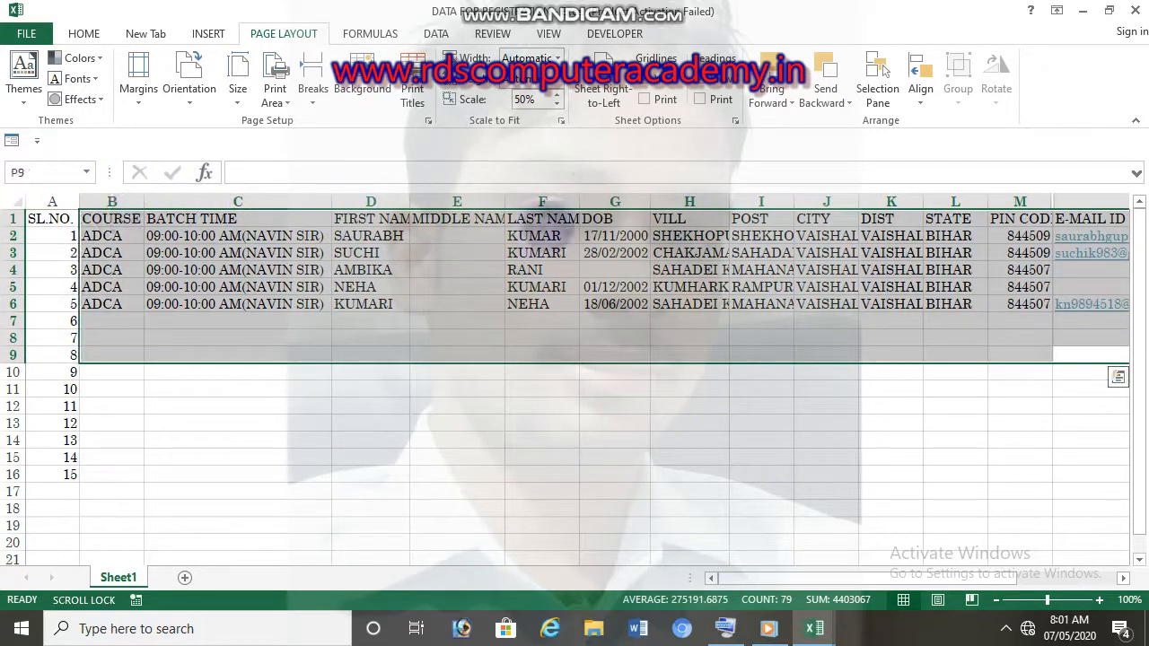
pyautogui.click(275, 89)
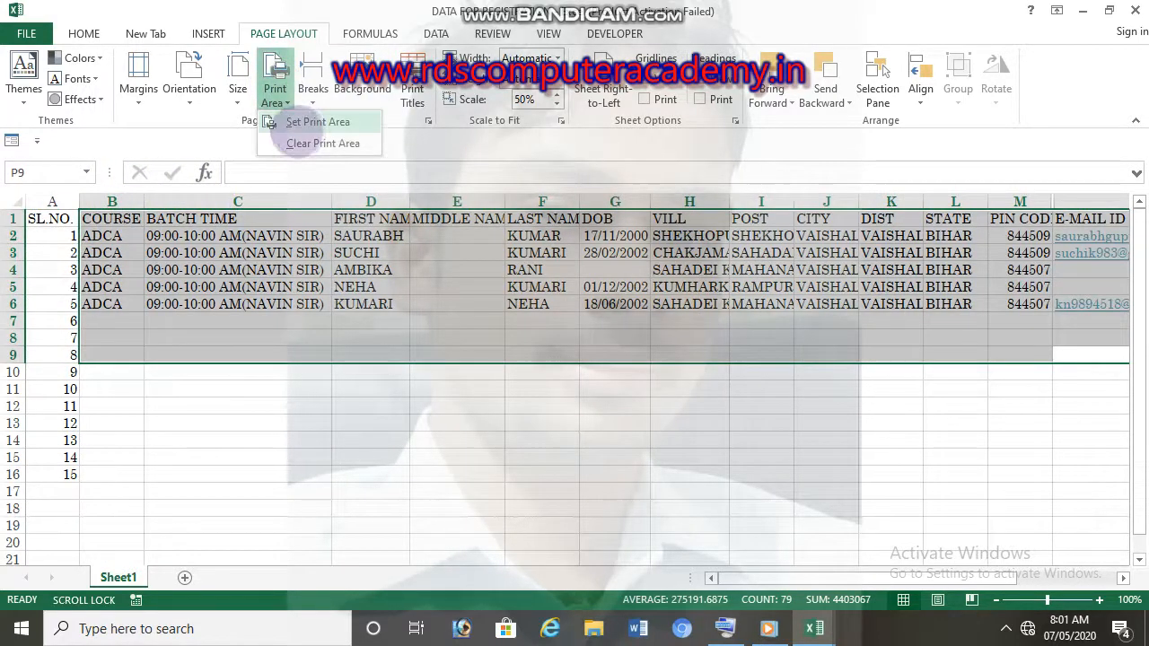
pyautogui.click(296, 123)
pyautogui.hscroll(3, 838, 203)
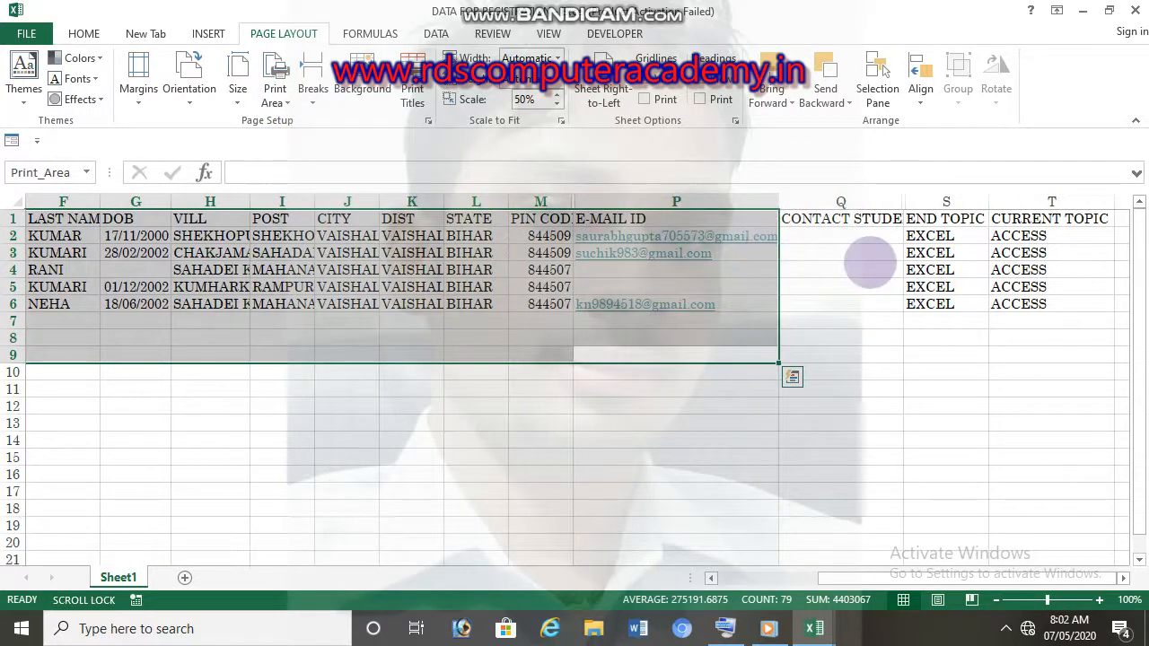
pyautogui.hotkey('ctrl', 'p')
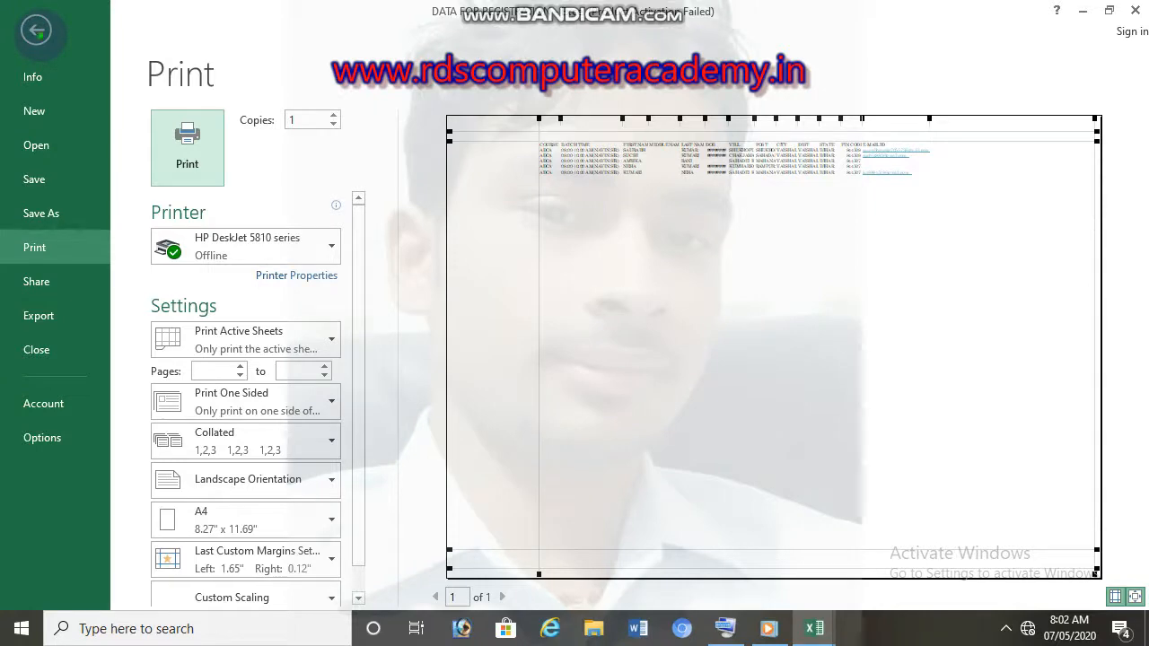
pyautogui.click(37, 30)
pyautogui.click(516, 422)
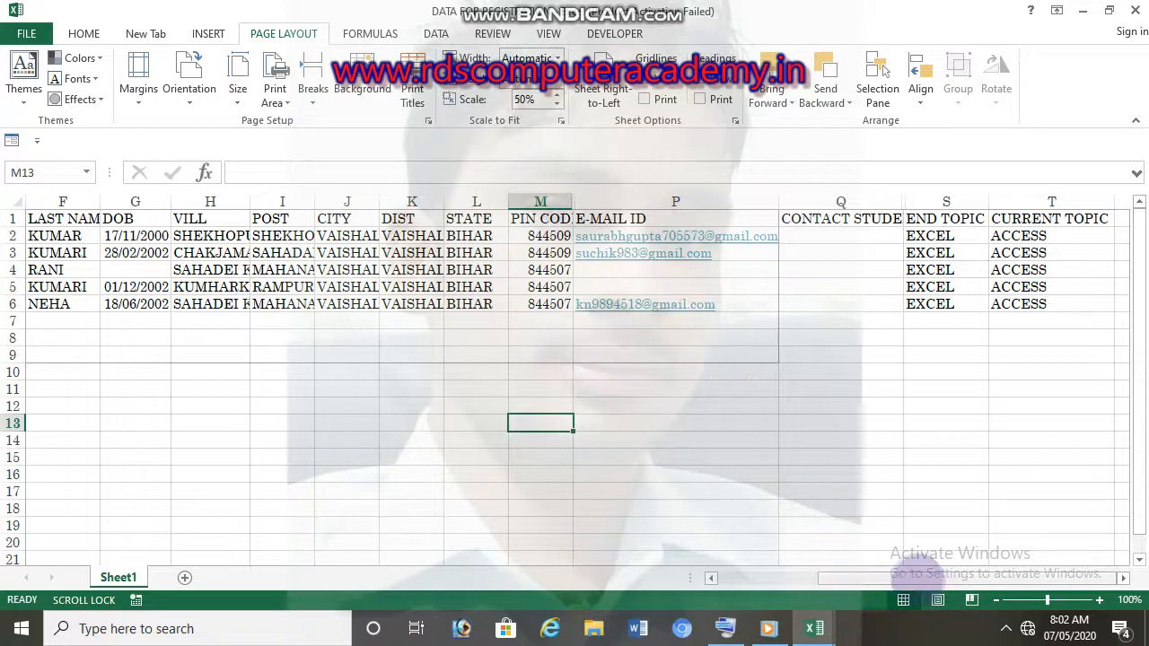
# - Insert a page break at cell E6
pyautogui.hscroll(-5, 808, 557)
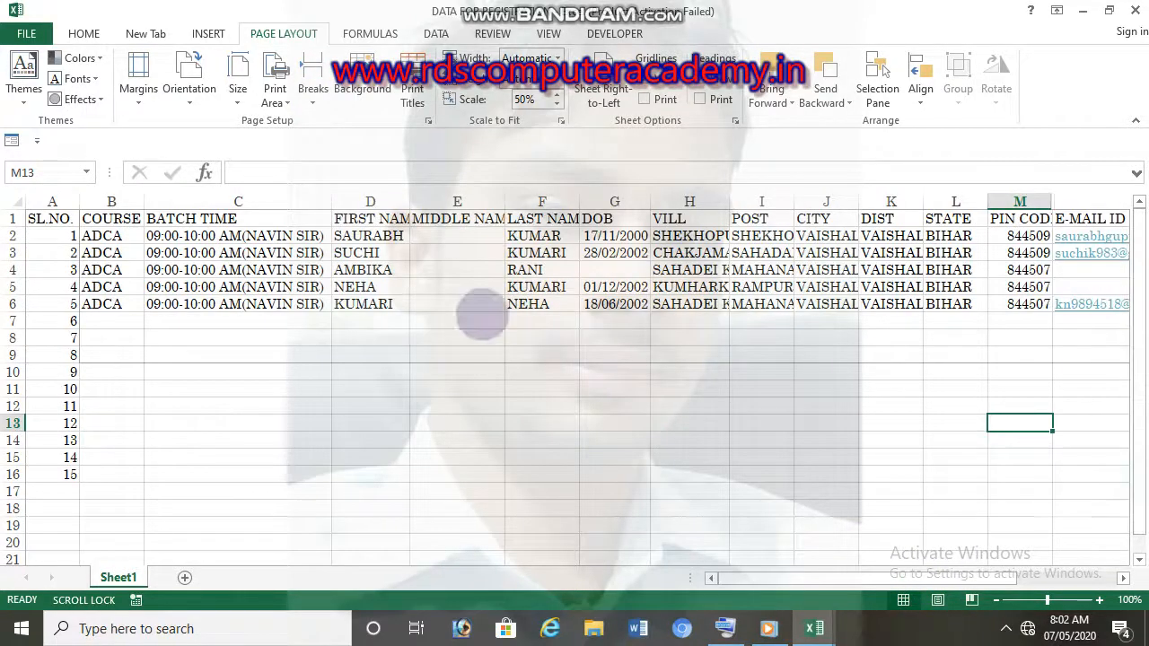
pyautogui.click(305, 291)
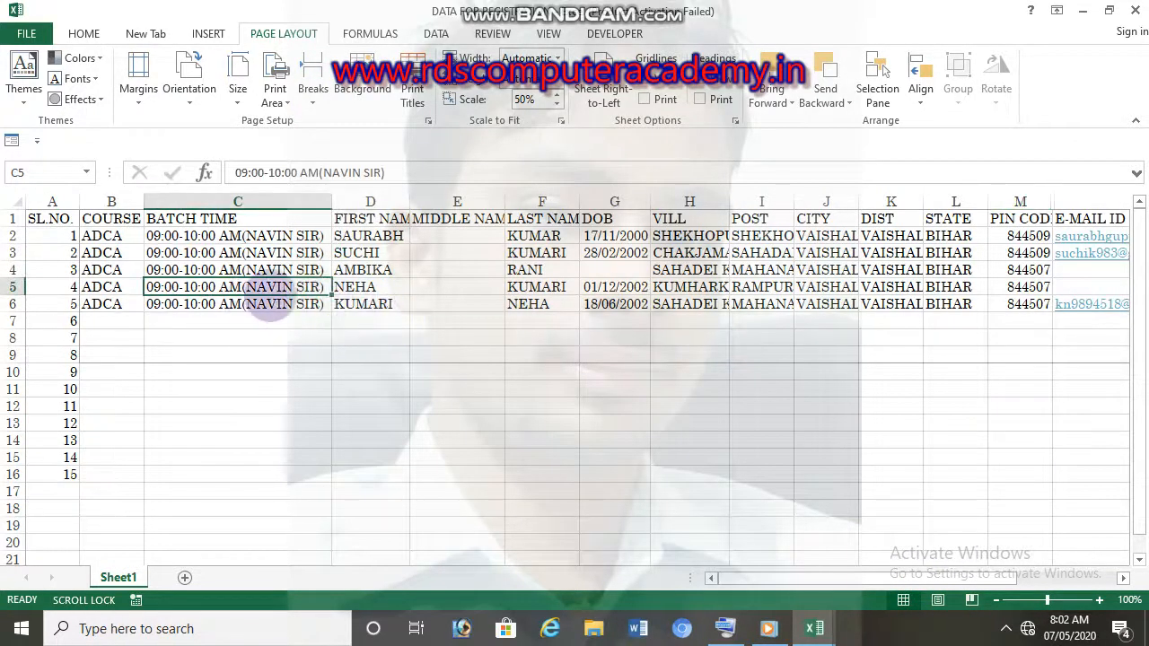
pyautogui.click(482, 306)
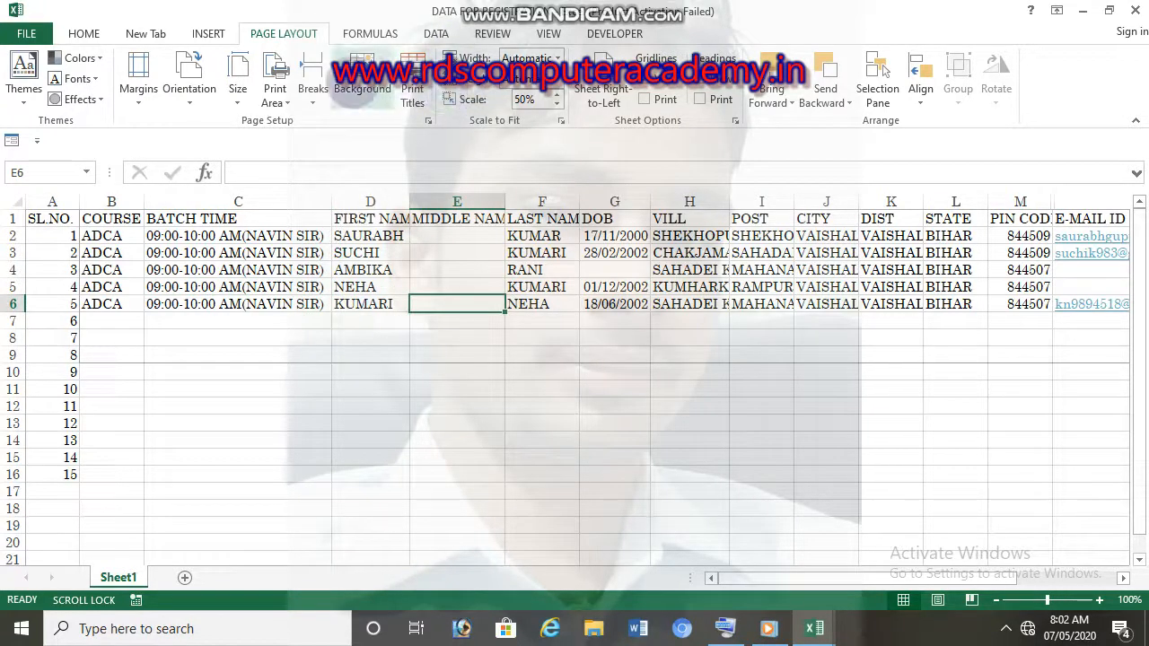
pyautogui.click(312, 90)
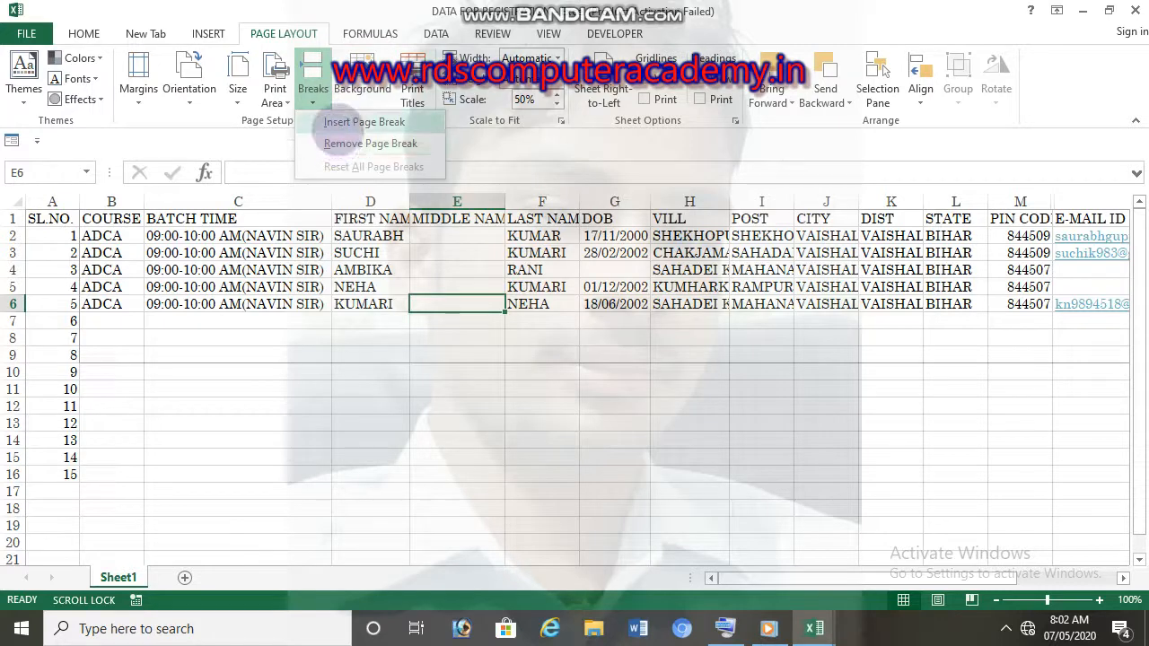
pyautogui.click(325, 122)
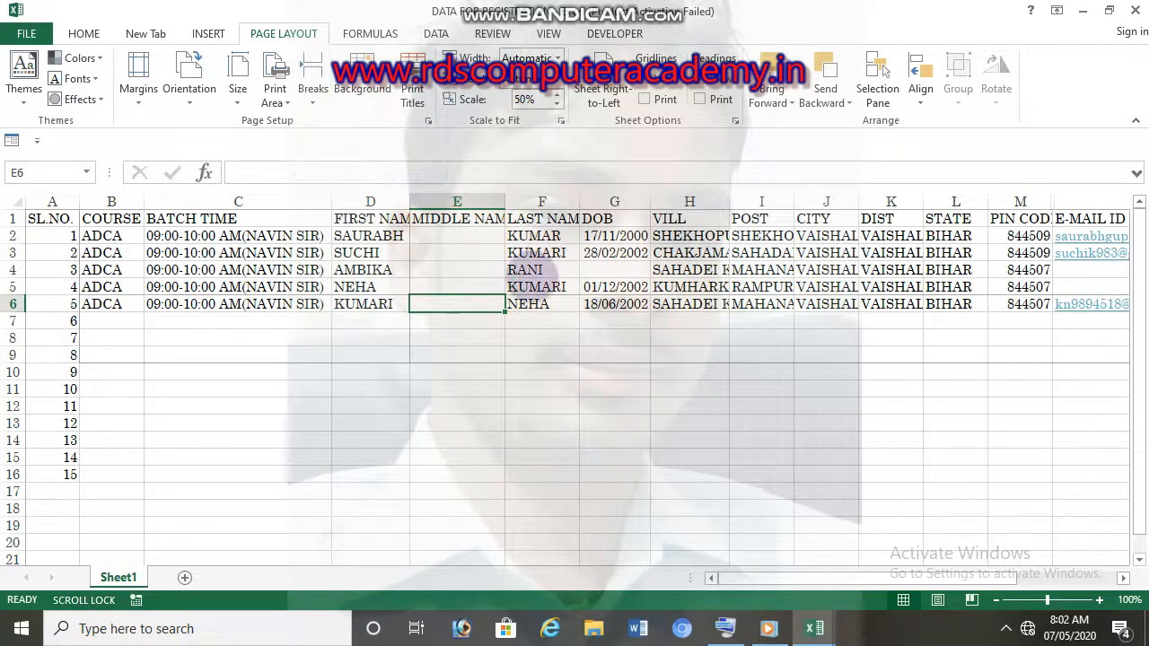
# - Check in the print preview how the page break at cell E6 splits the sheet into pages
pyautogui.click(466, 329)
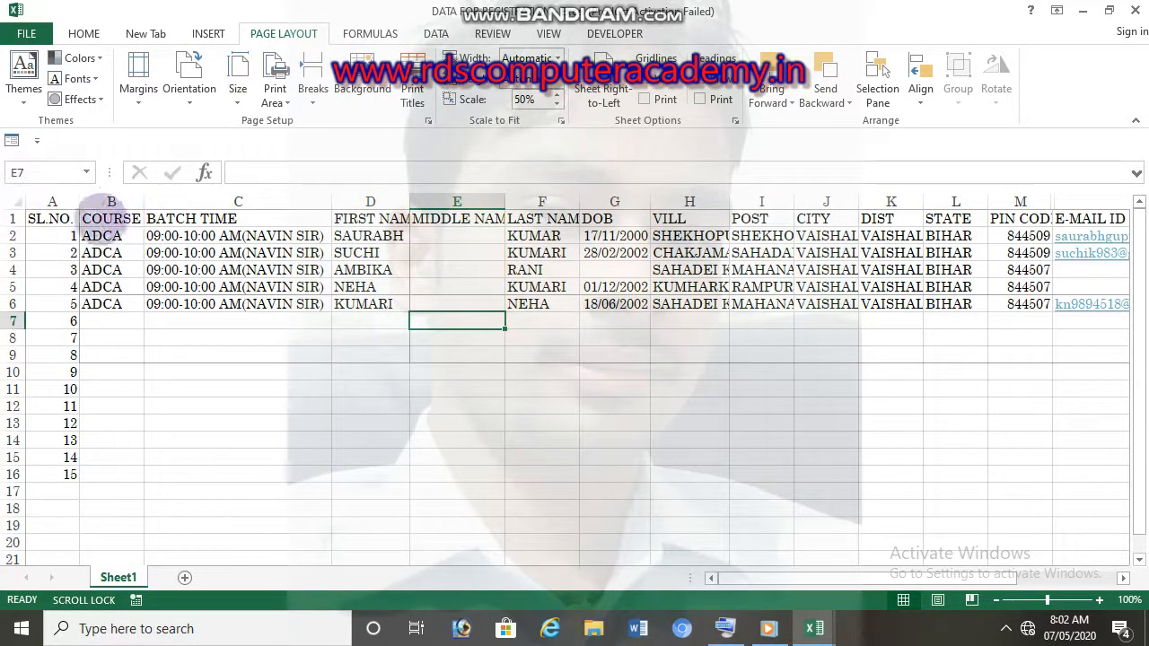
pyautogui.scroll(-13, 301, 270)
pyautogui.scroll(13, 301, 269)
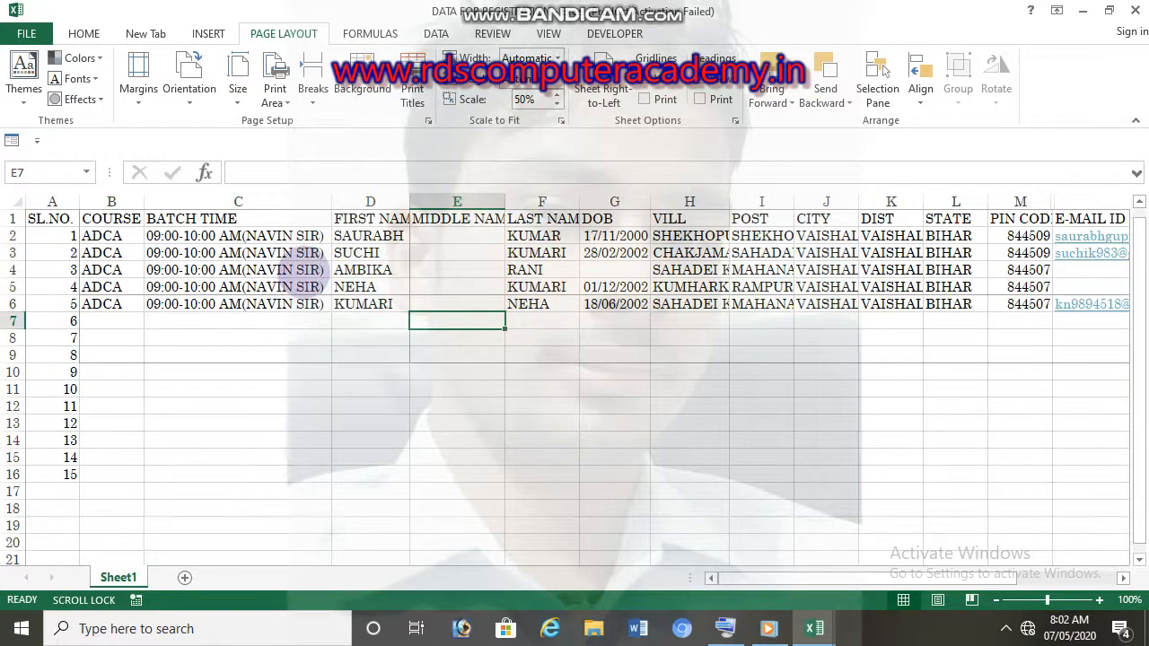
pyautogui.click(356, 254)
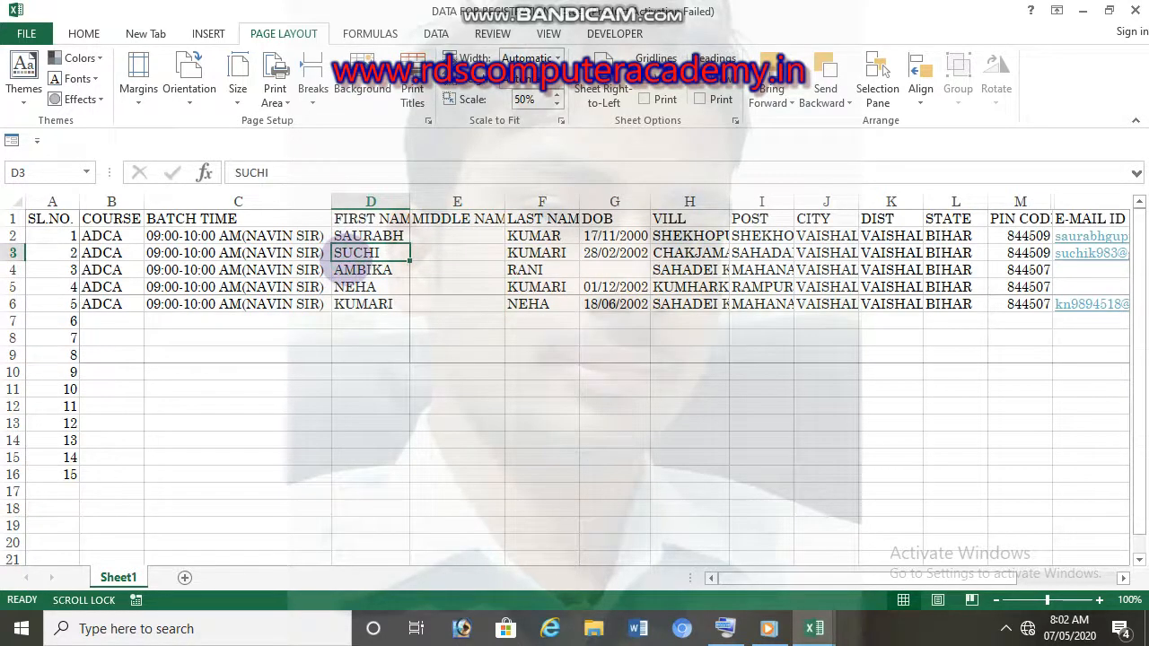
pyautogui.hotkey('ctrl', 'p')
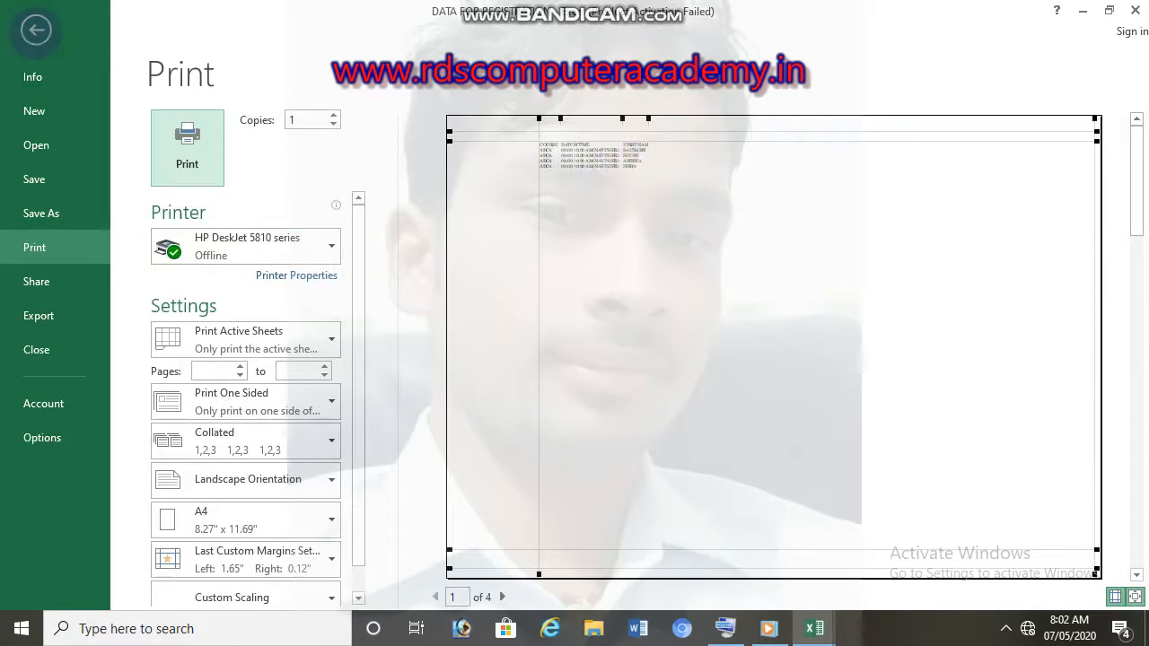
pyautogui.click(36, 29)
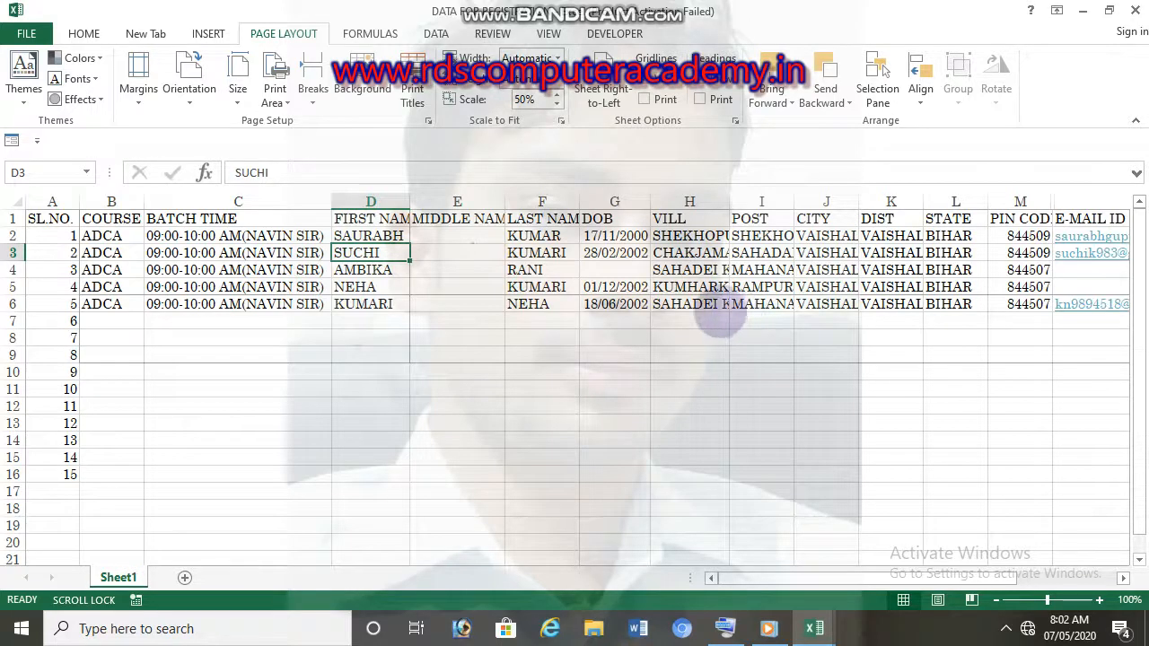
# - Insert another page break at cell H6 and check the resulting pages in the print preview
pyautogui.click(687, 308)
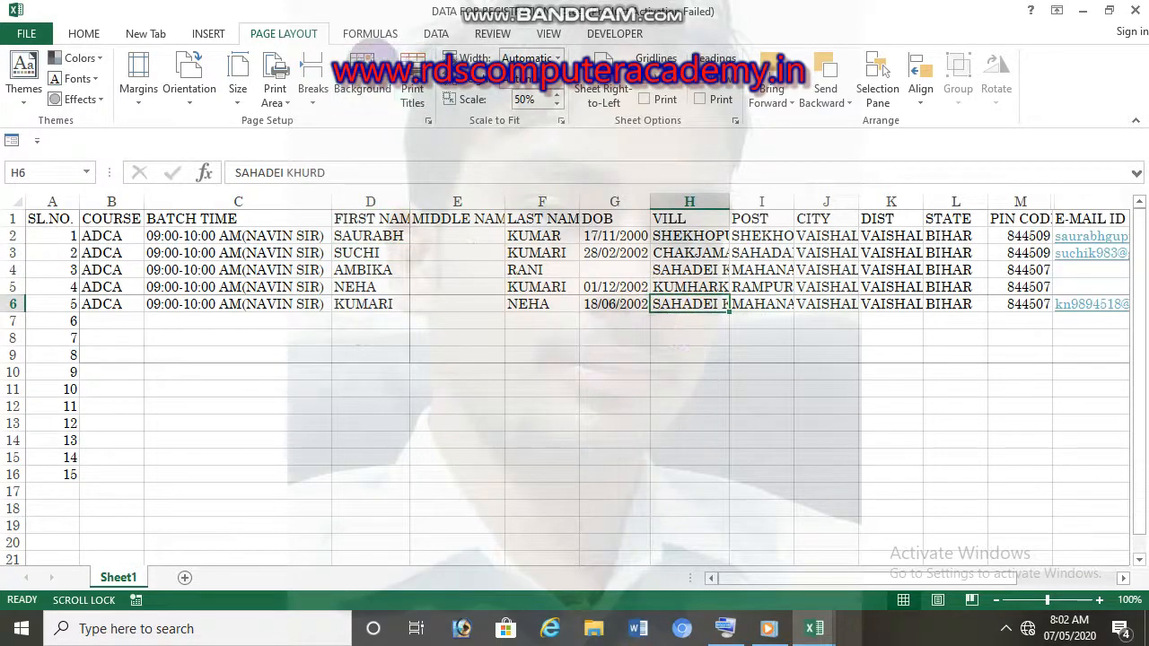
pyautogui.click(312, 79)
pyautogui.click(339, 122)
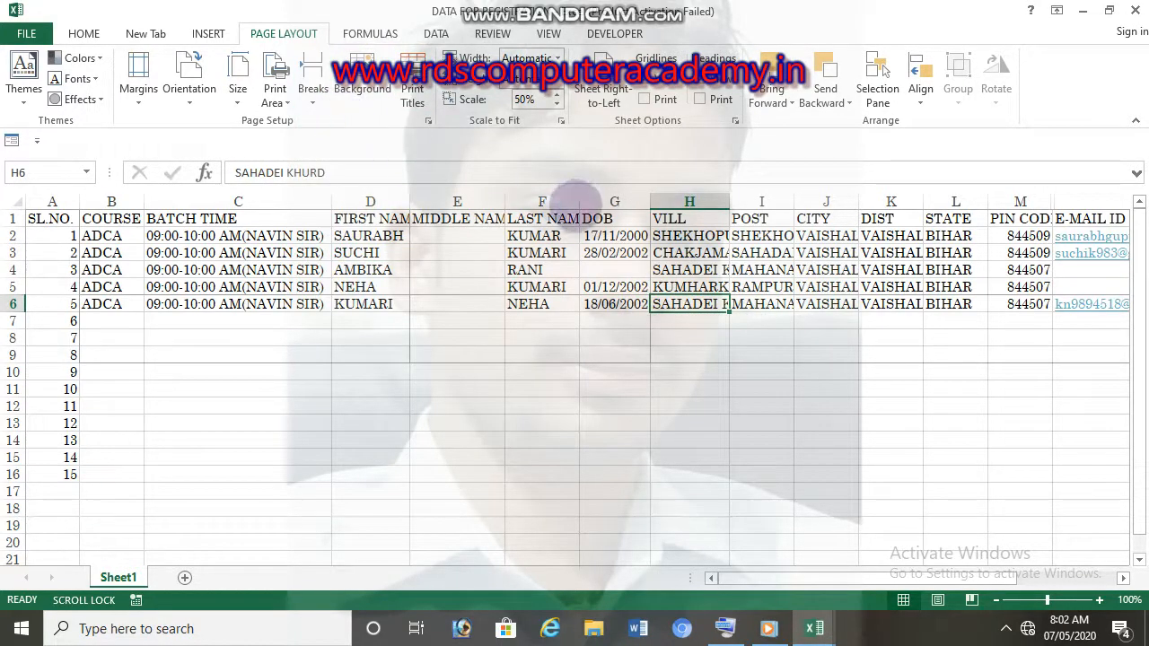
pyautogui.click(27, 34)
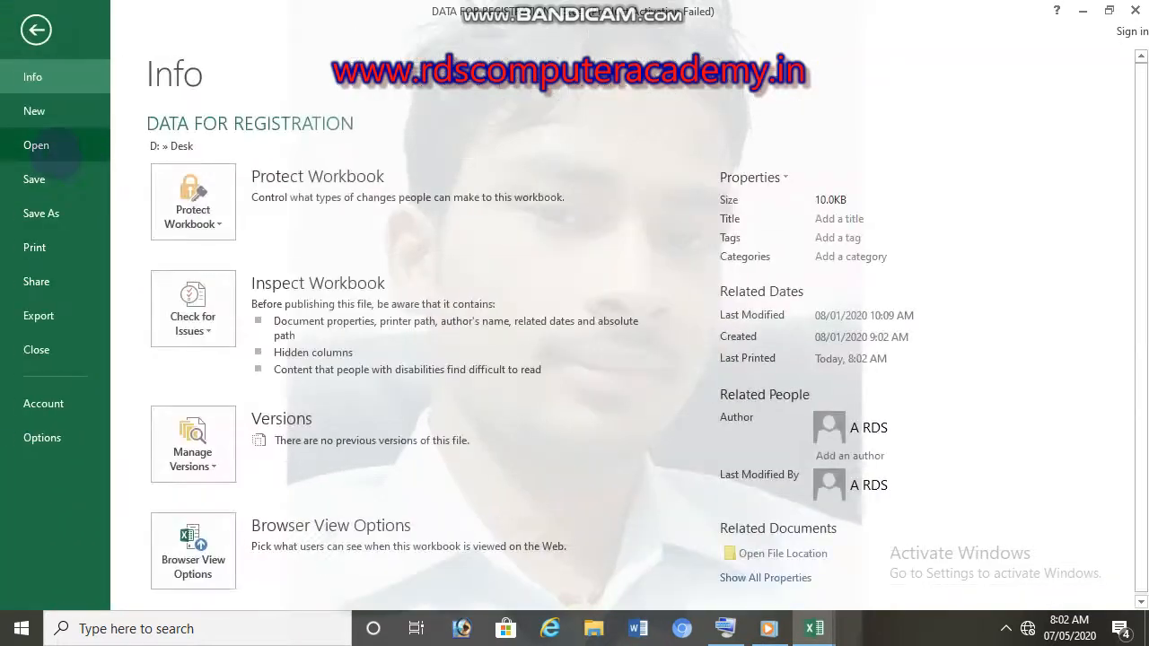
pyautogui.click(45, 247)
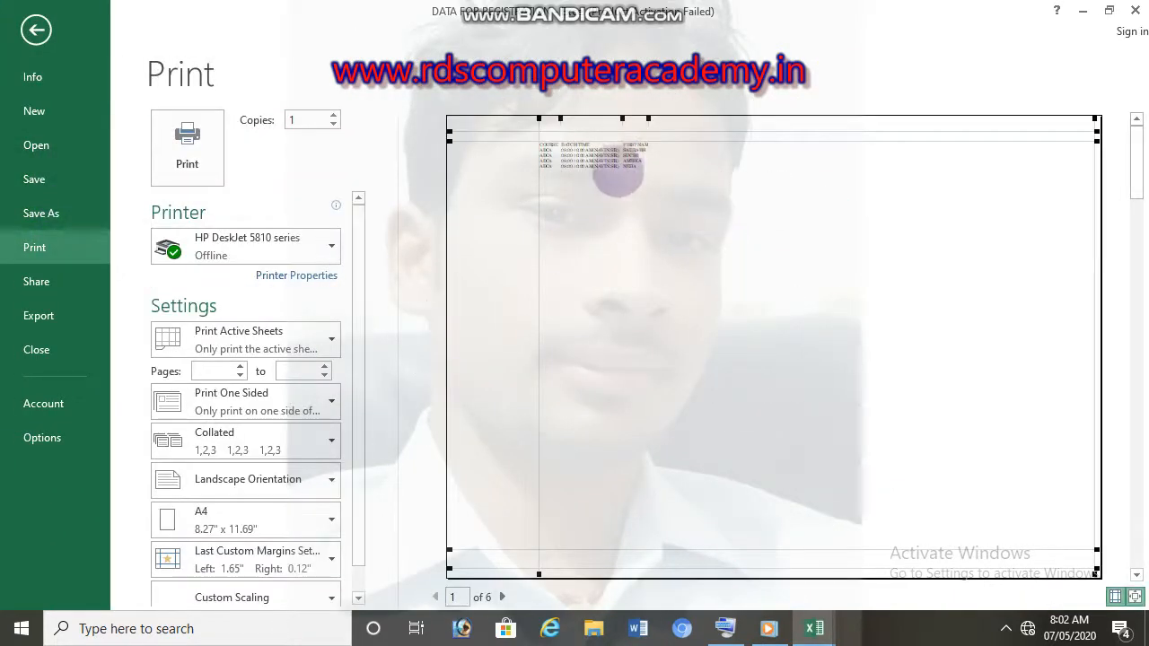
pyautogui.press('Escape')
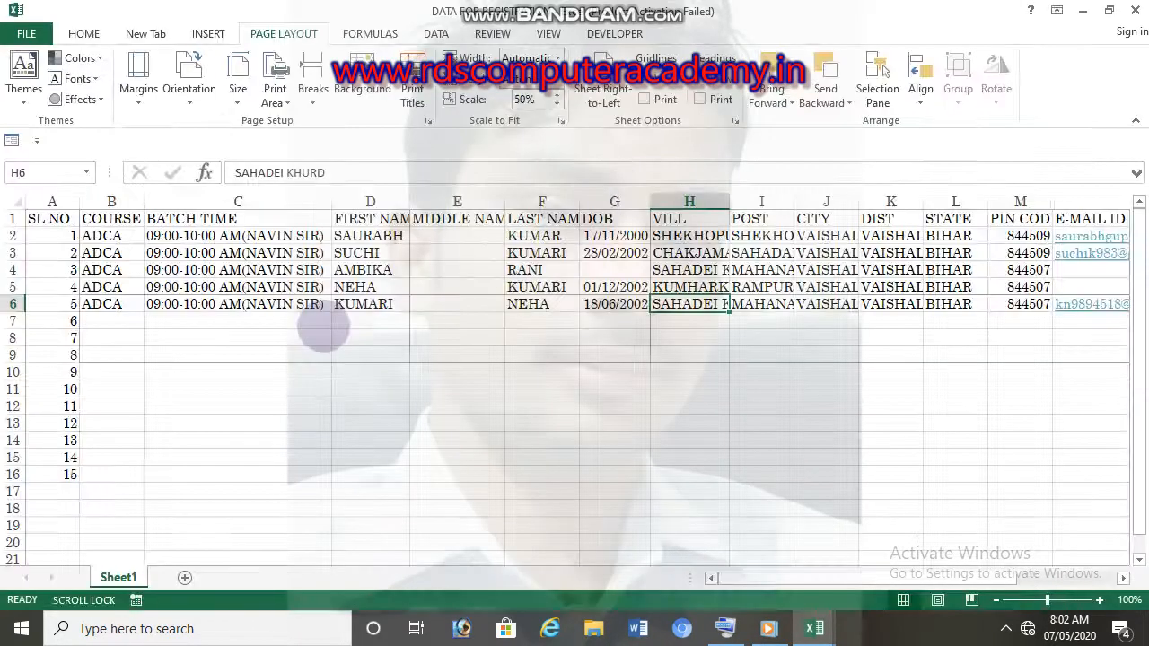
# - Try to remove a page break at cell D5
pyautogui.click(379, 288)
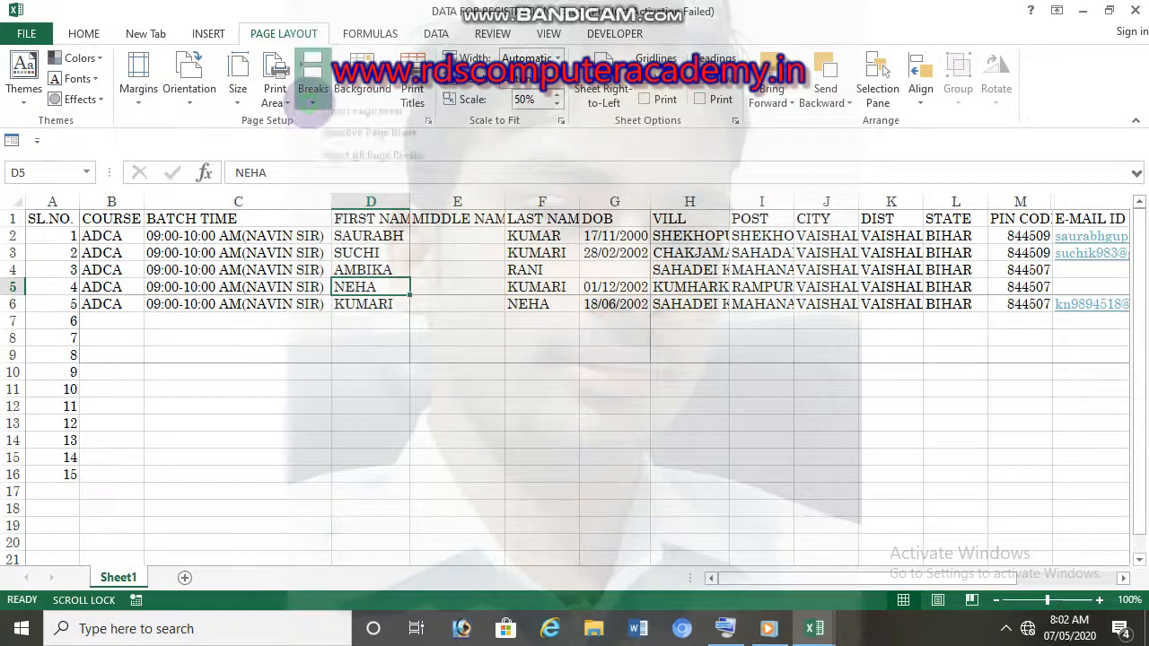
pyautogui.click(313, 83)
pyautogui.click(325, 144)
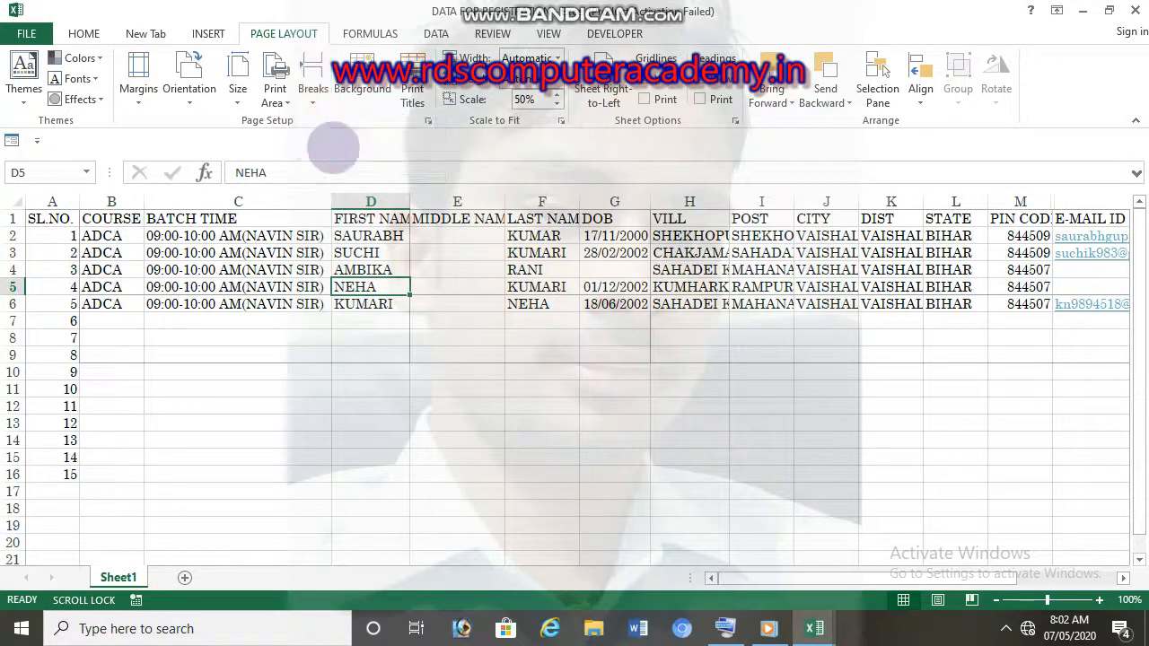
# - Remove the page break at cell E6 and check the resulting pages in the print preview
pyautogui.click(427, 302)
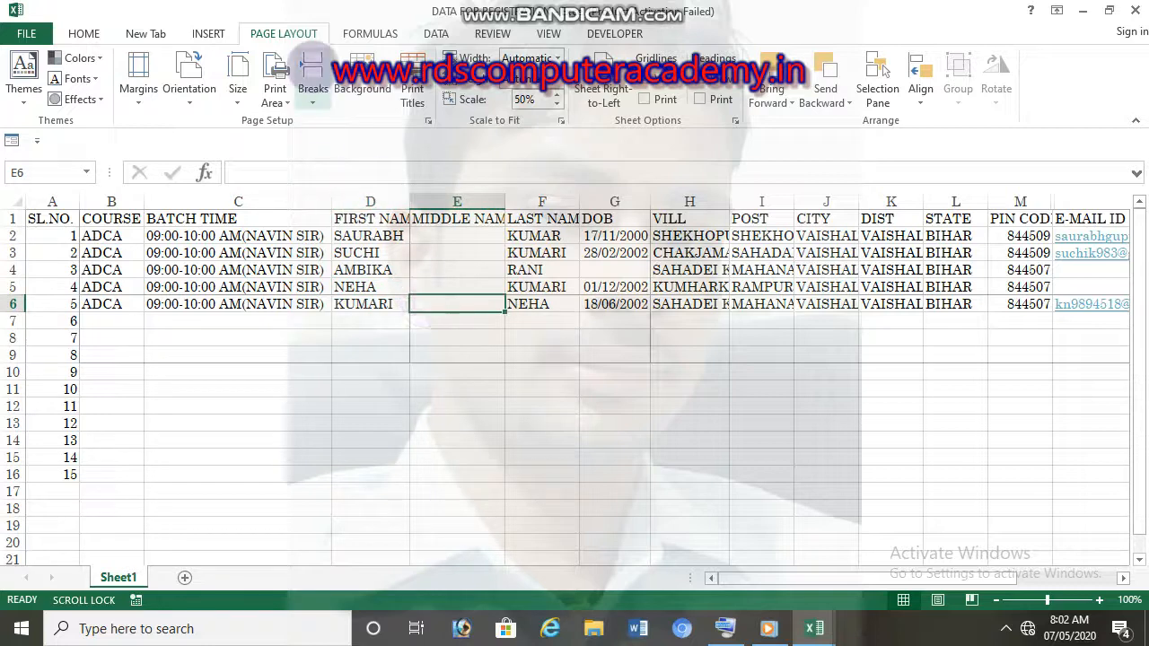
pyautogui.click(313, 83)
pyautogui.click(344, 167)
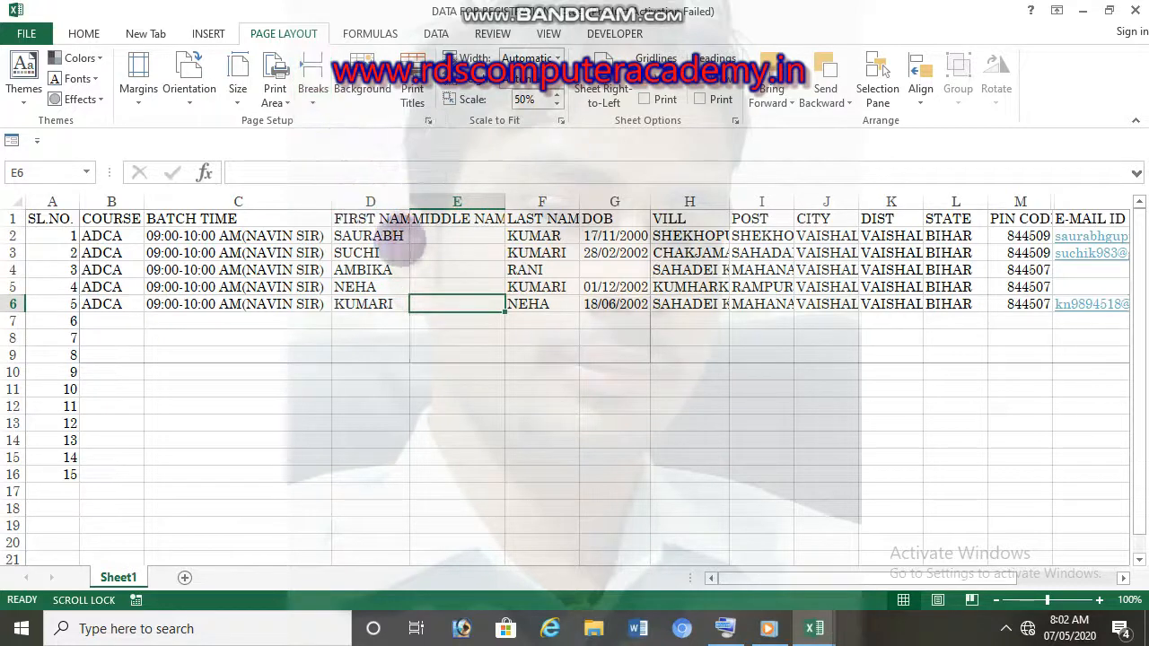
pyautogui.click(637, 321)
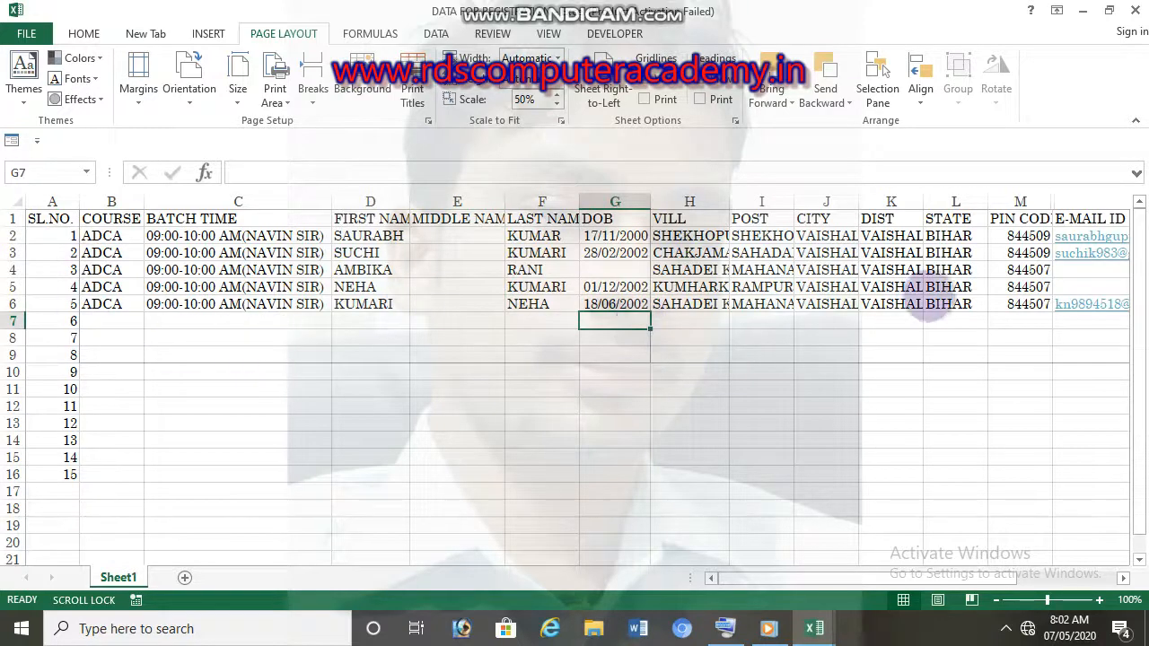
pyautogui.hotkey('ctrl', 'p')
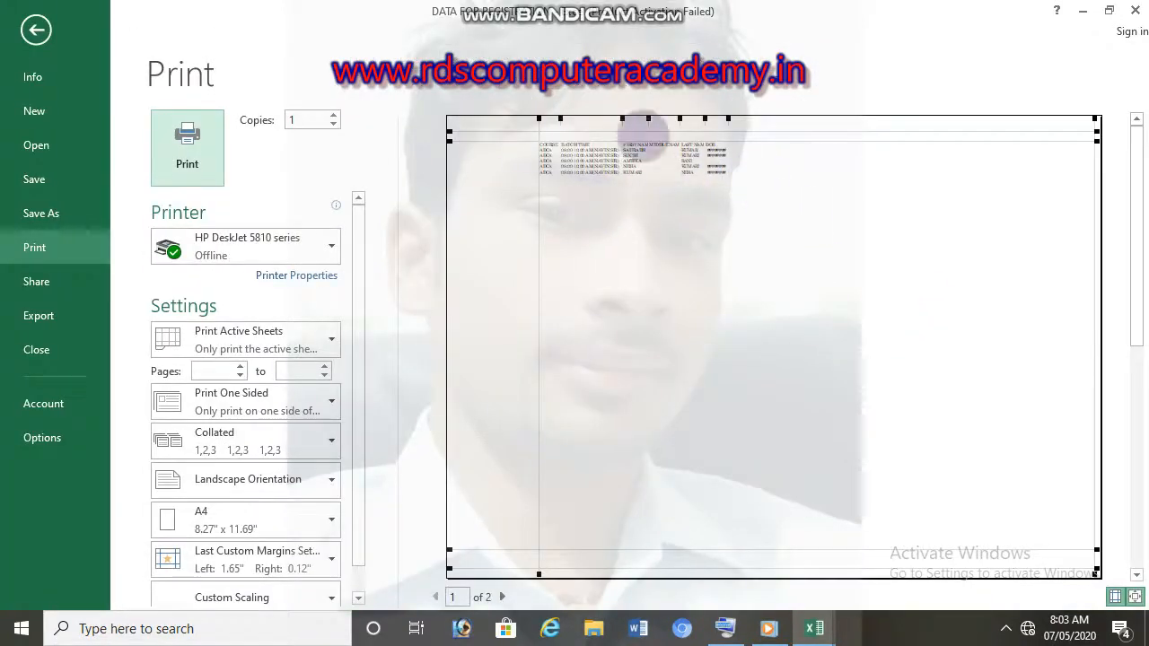
pyautogui.click(37, 30)
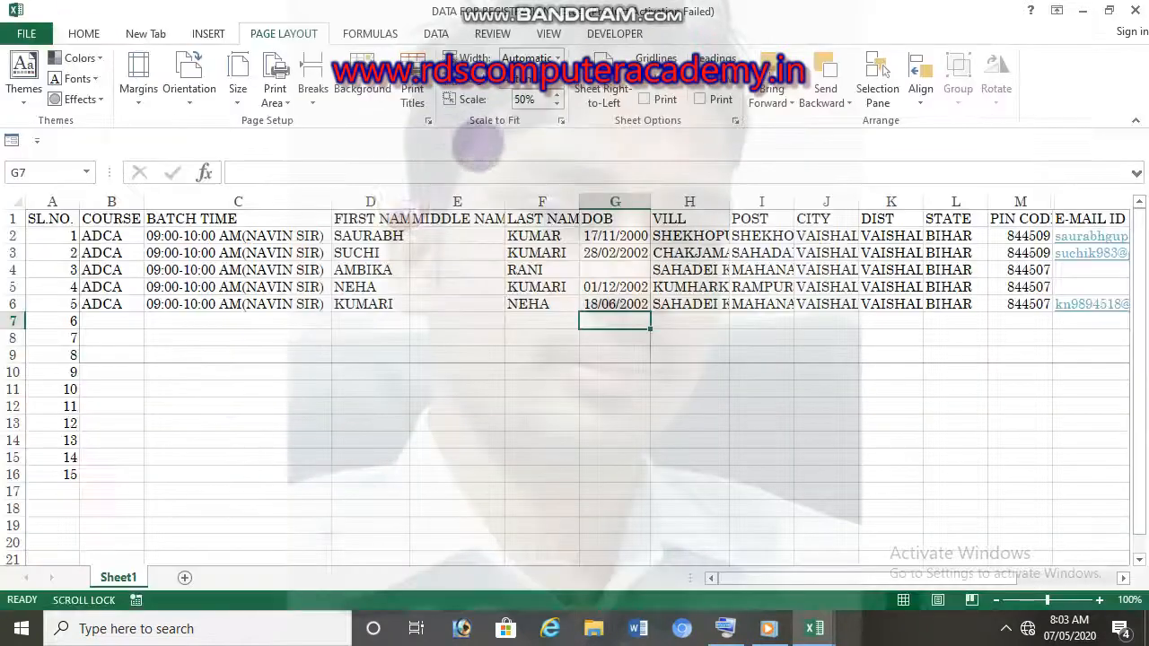
# - Reset all page breaks on the sheet
pyautogui.click(662, 384)
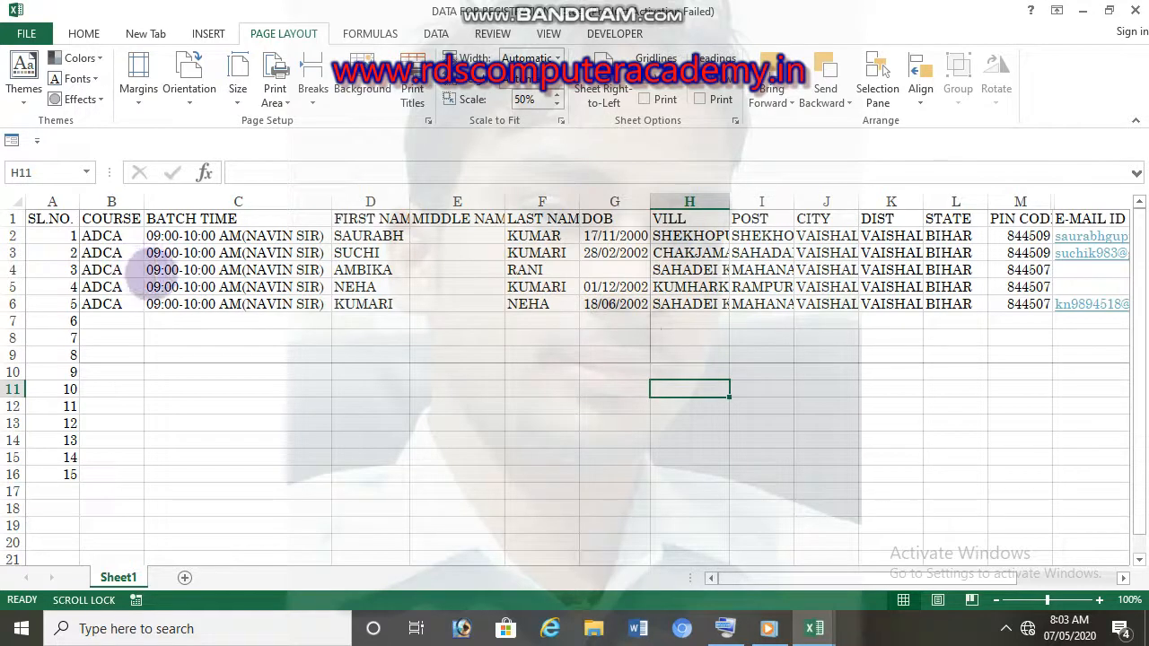
pyautogui.click(314, 98)
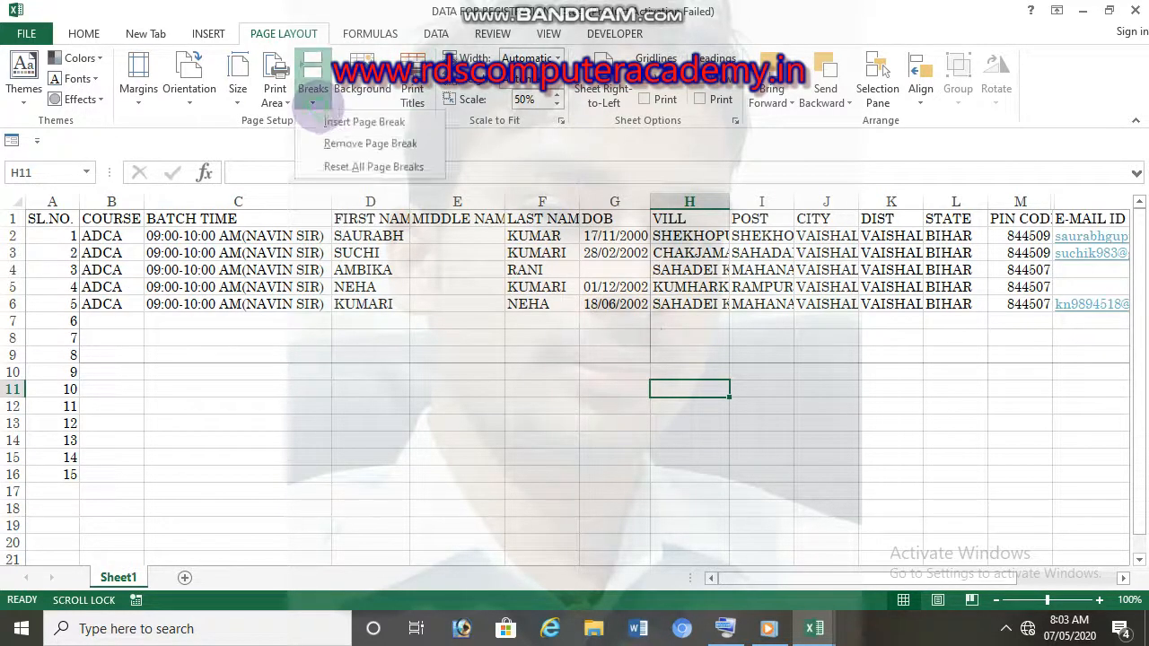
pyautogui.click(350, 167)
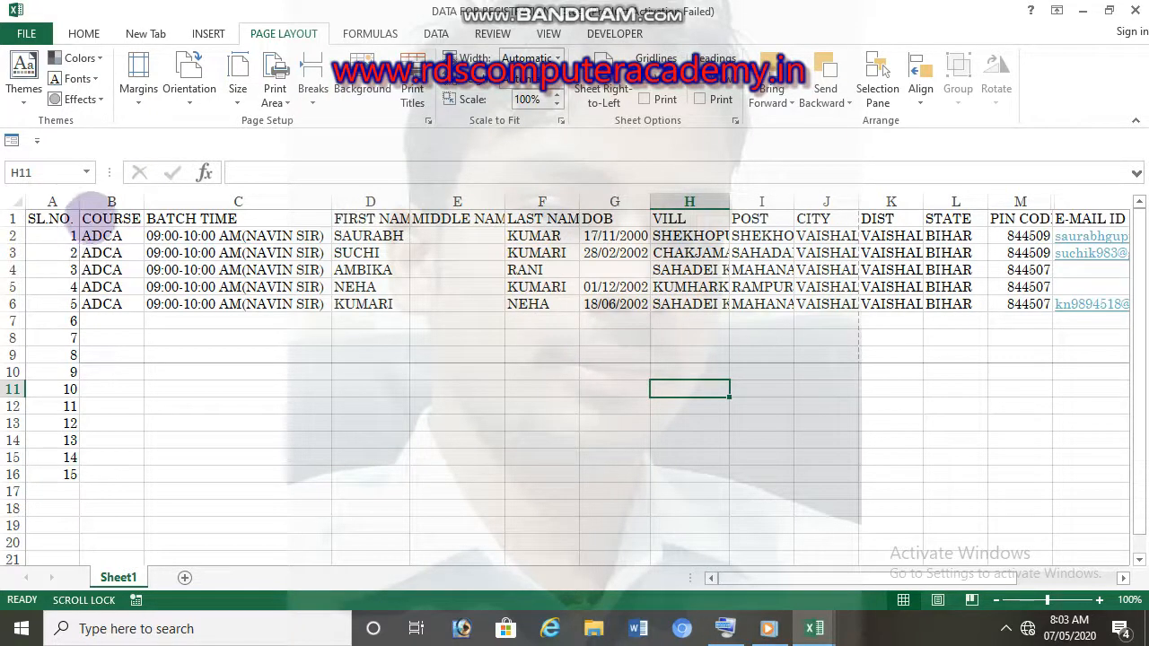
pyautogui.moveTo(98, 219); pyautogui.dragTo(982, 300)
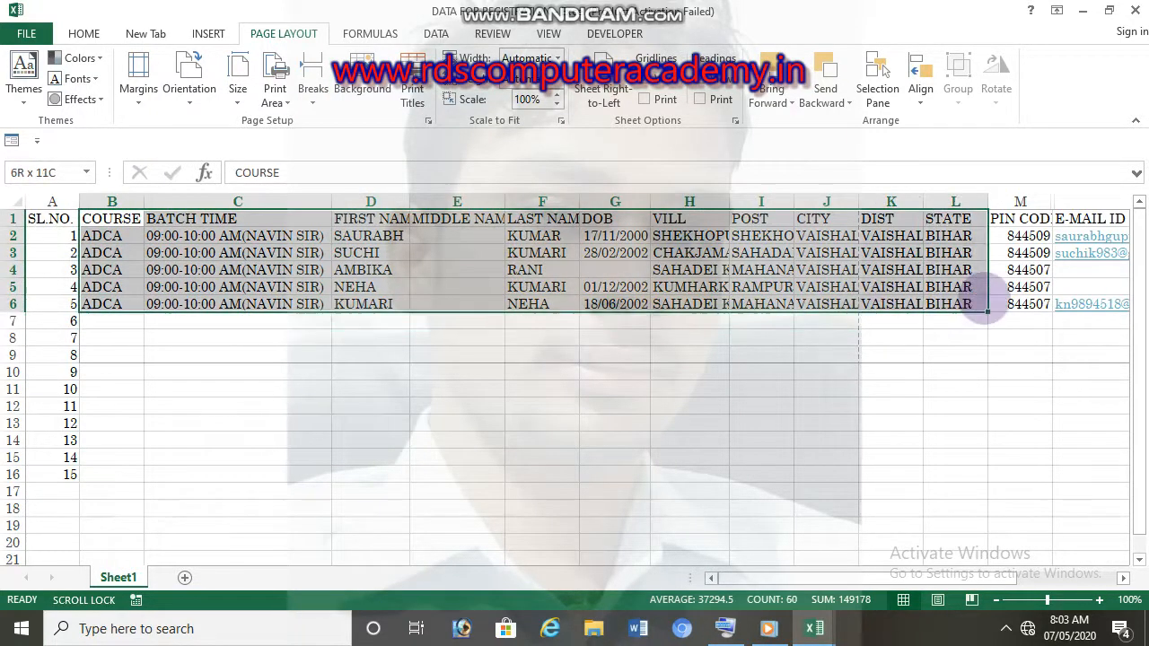
pyautogui.click(284, 95)
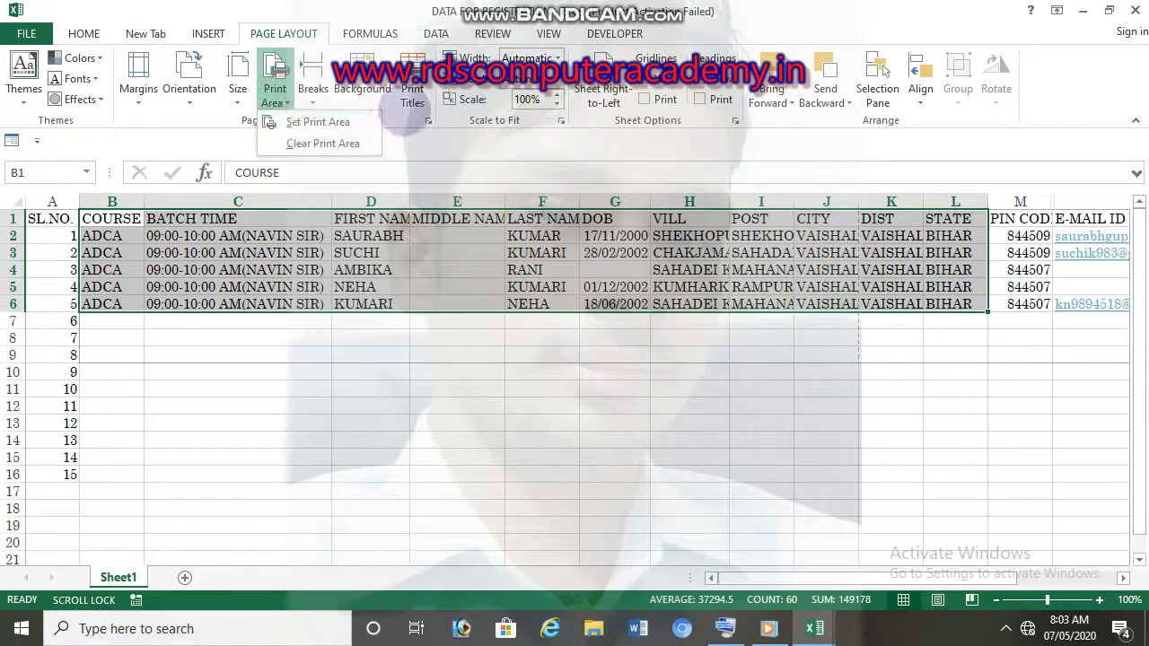
pyautogui.click(415, 130)
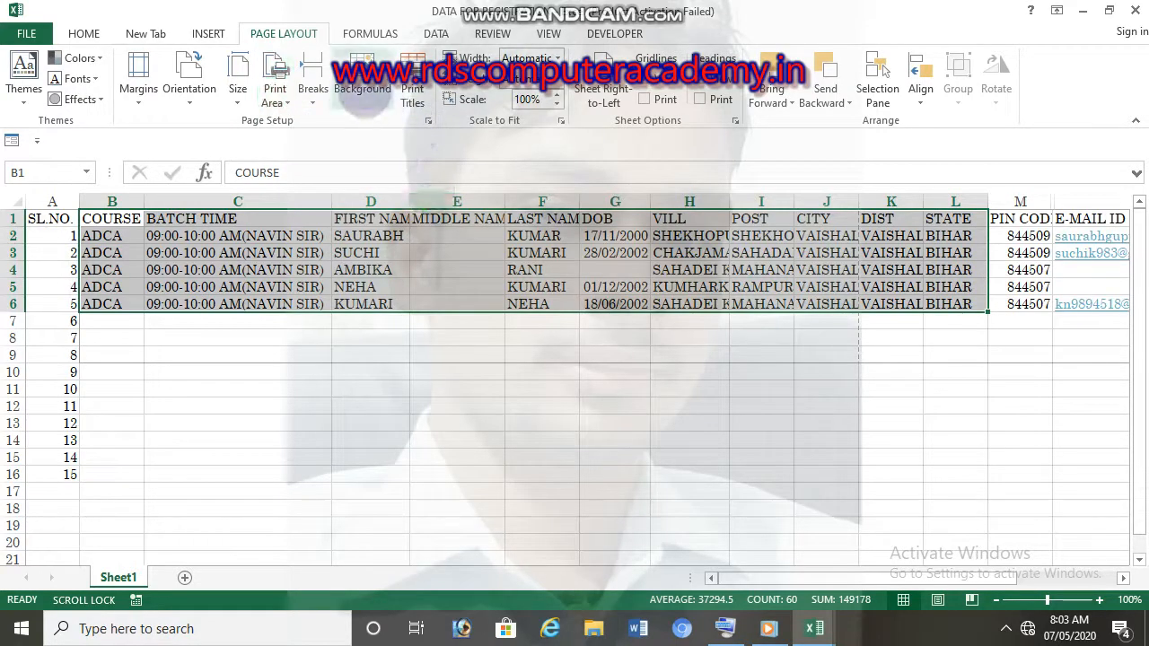
pyautogui.click(362, 79)
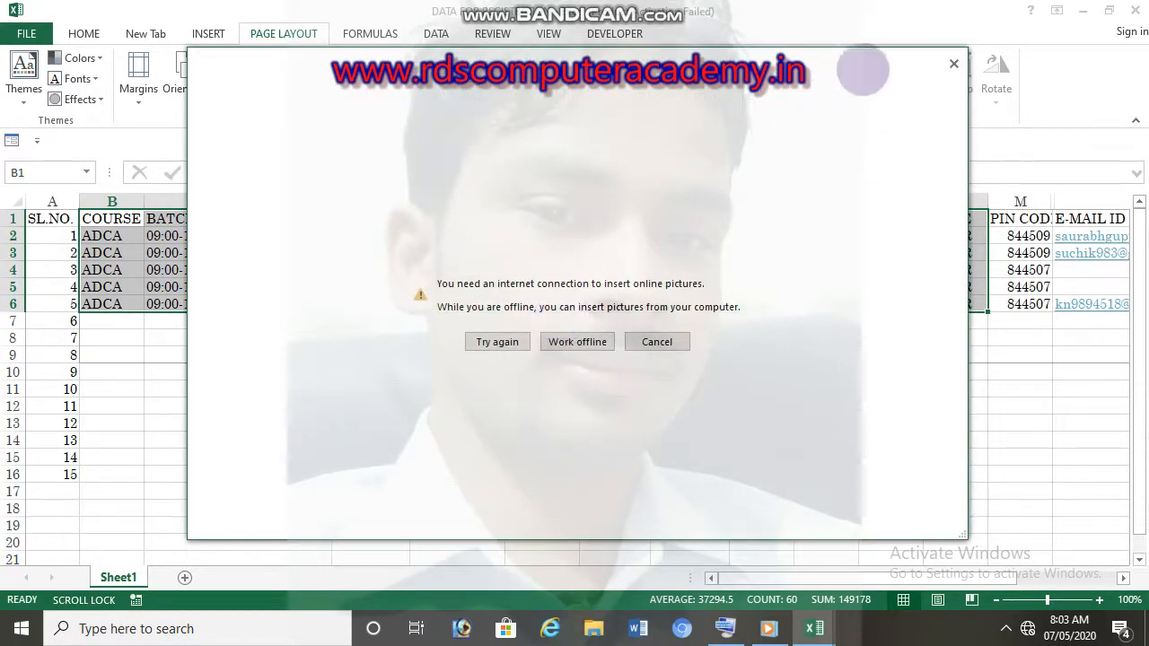
pyautogui.click(951, 65)
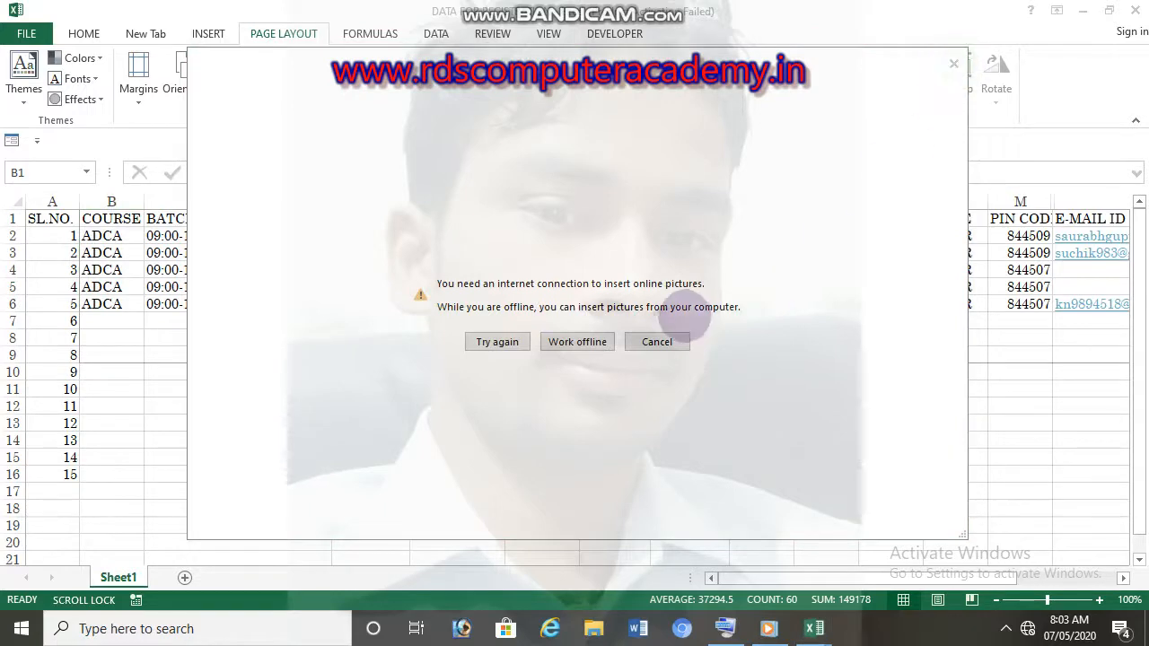
pyautogui.click(657, 341)
pyautogui.click(585, 387)
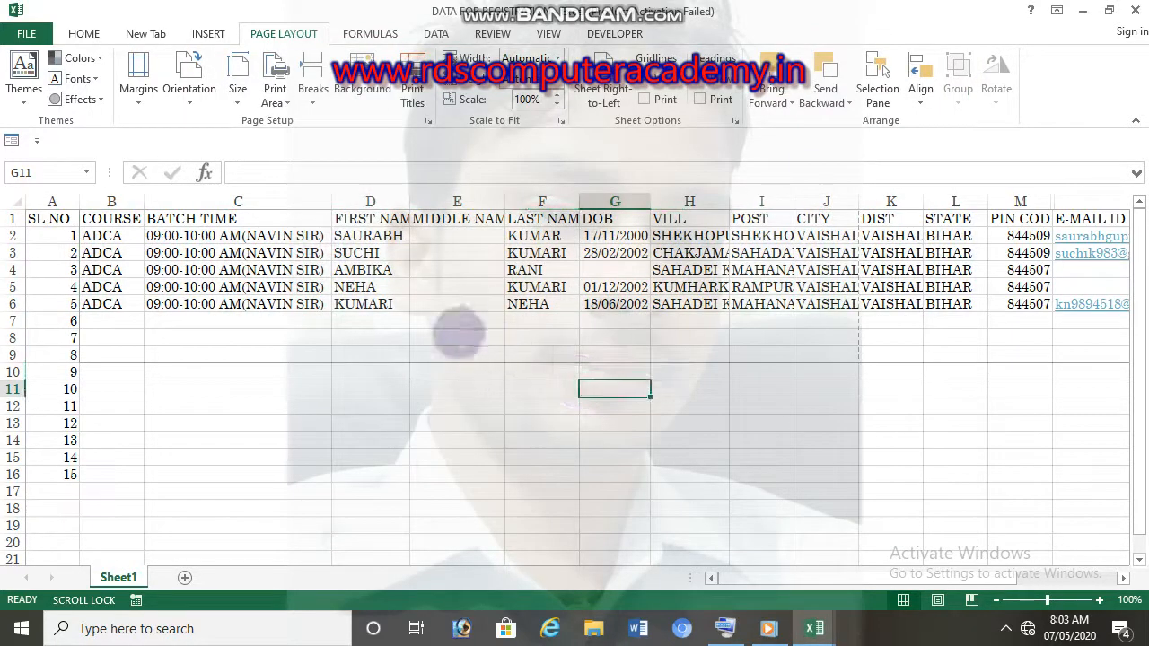
# - Set the picture pic1 from the Desktop folder as the sheet background, working offline
pyautogui.click(362, 81)
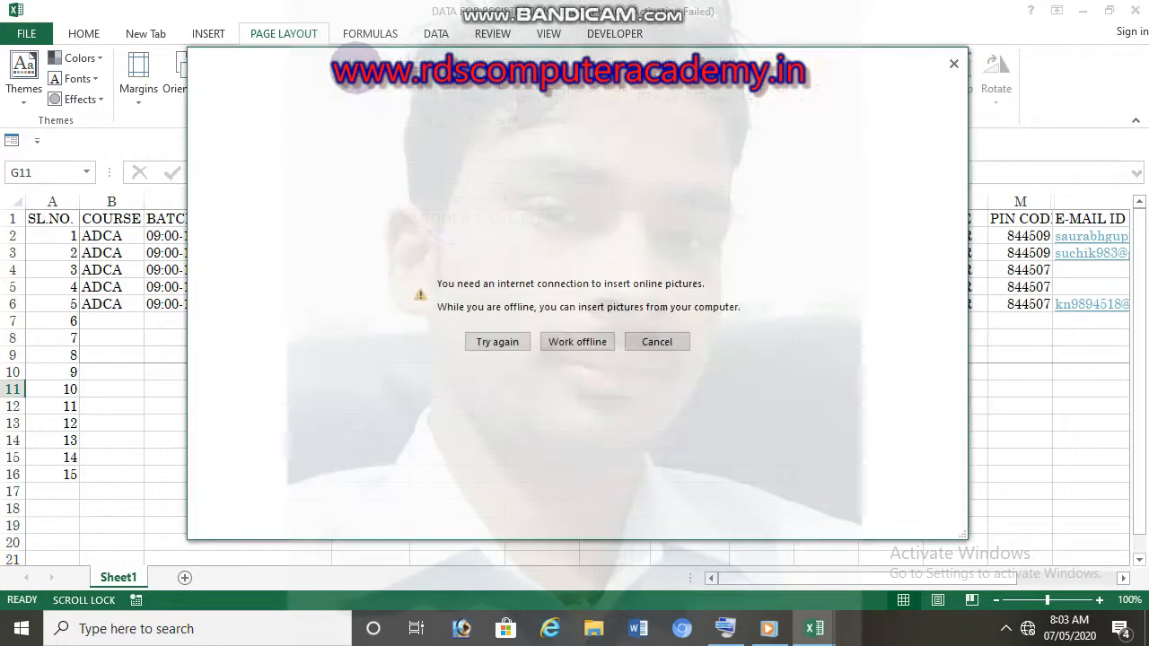
pyautogui.click(577, 342)
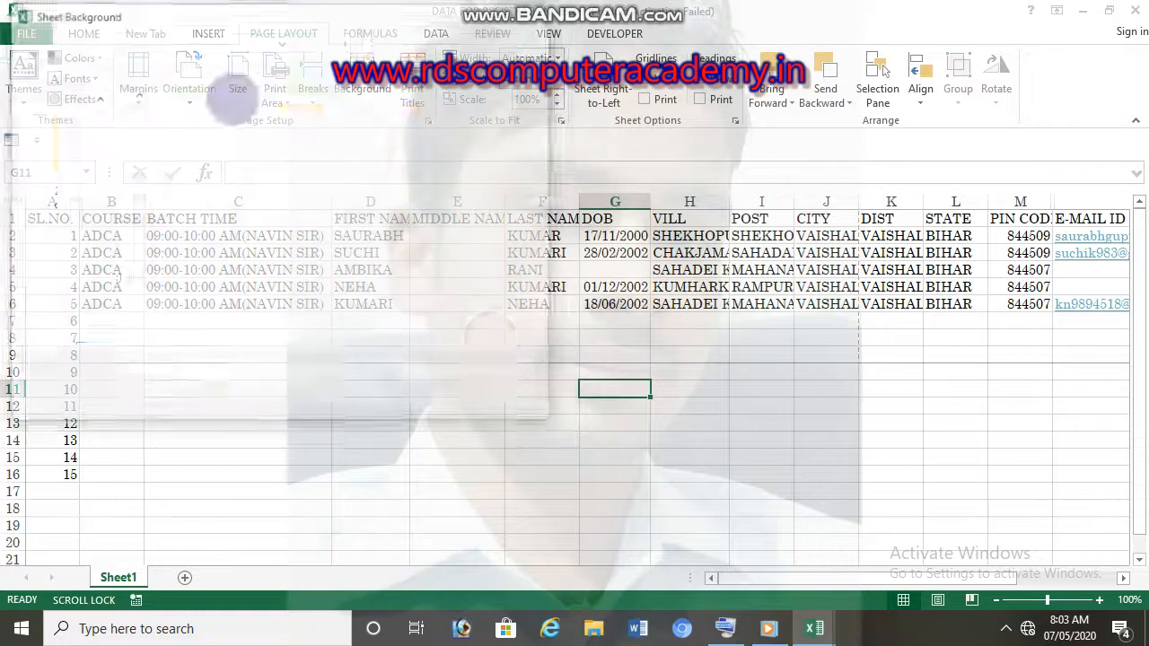
pyautogui.click(74, 148)
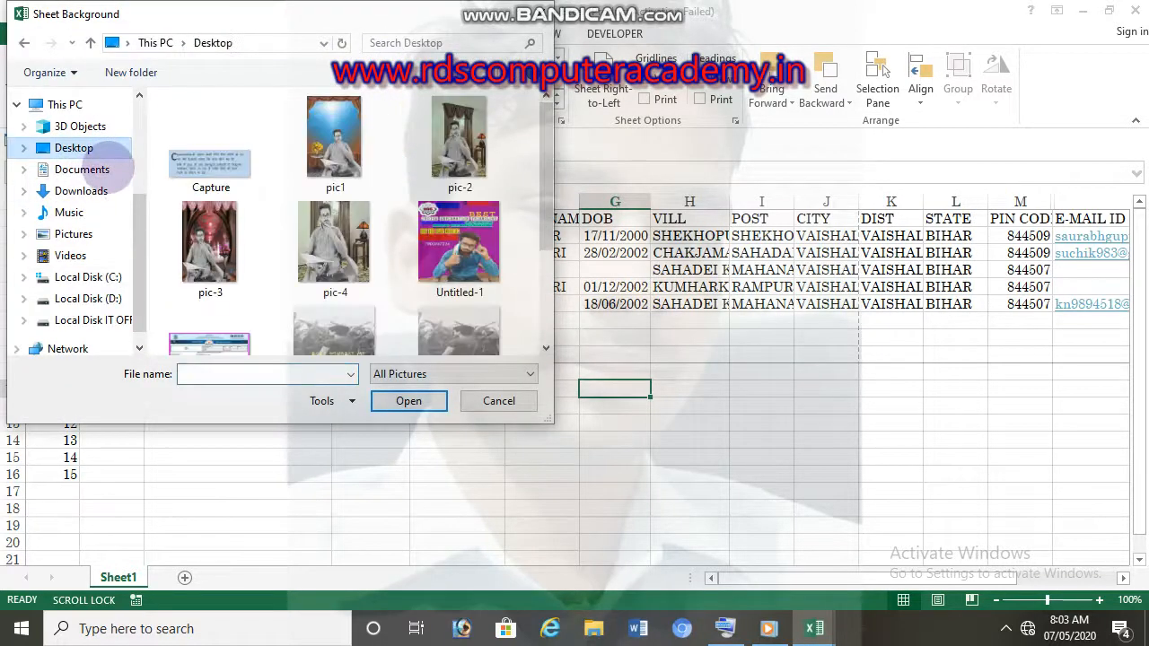
pyautogui.scroll(-3, 537, 171)
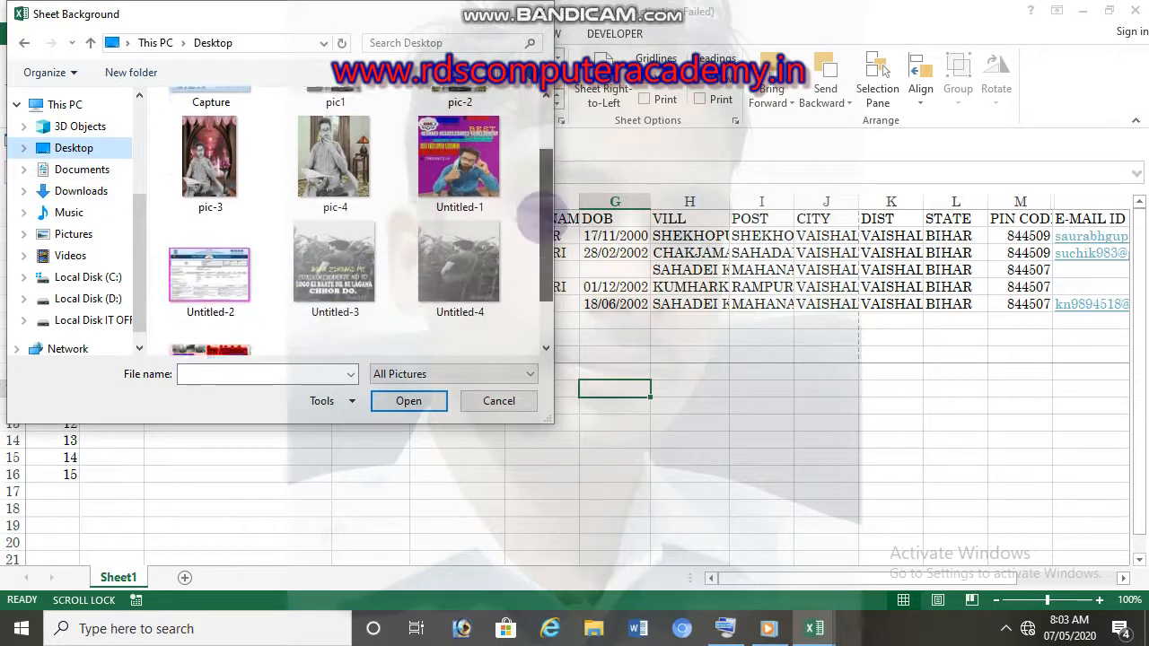
pyautogui.scroll(3, 533, 161)
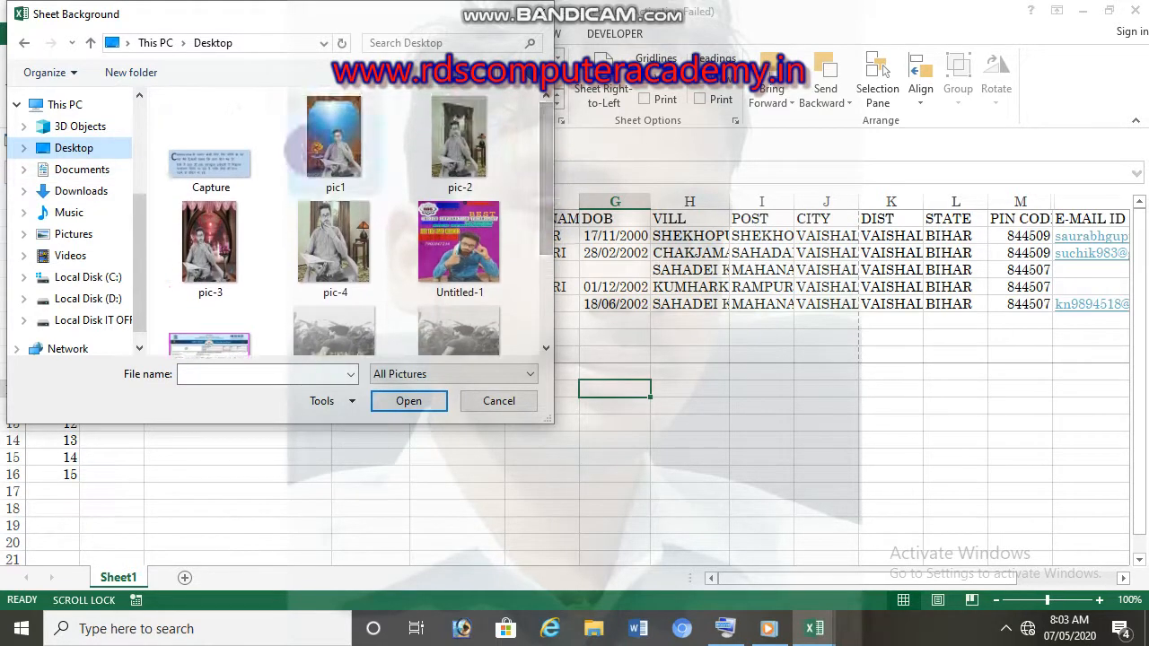
pyautogui.scroll(-2, 539, 188)
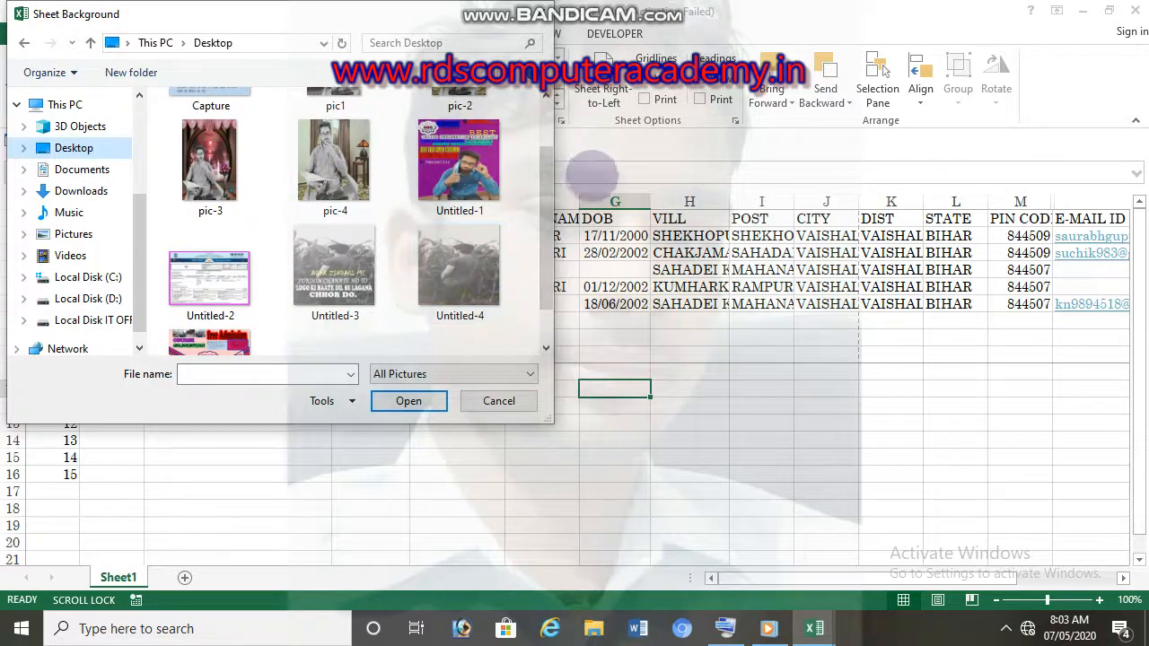
pyautogui.scroll(2, 485, 154)
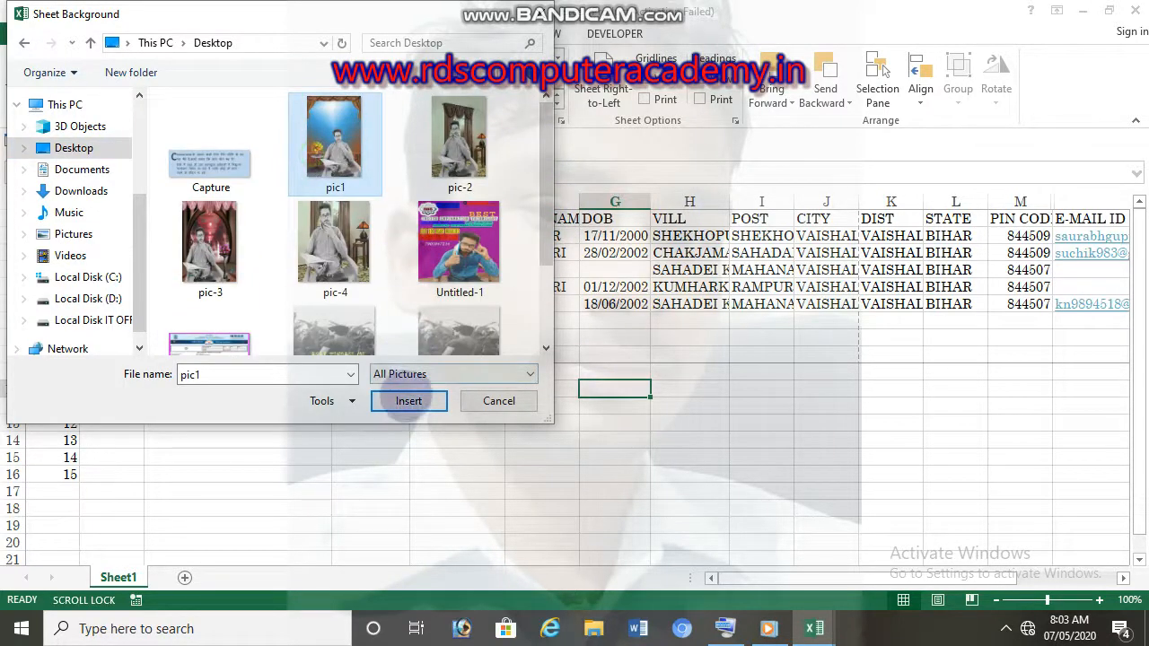
pyautogui.click(405, 401)
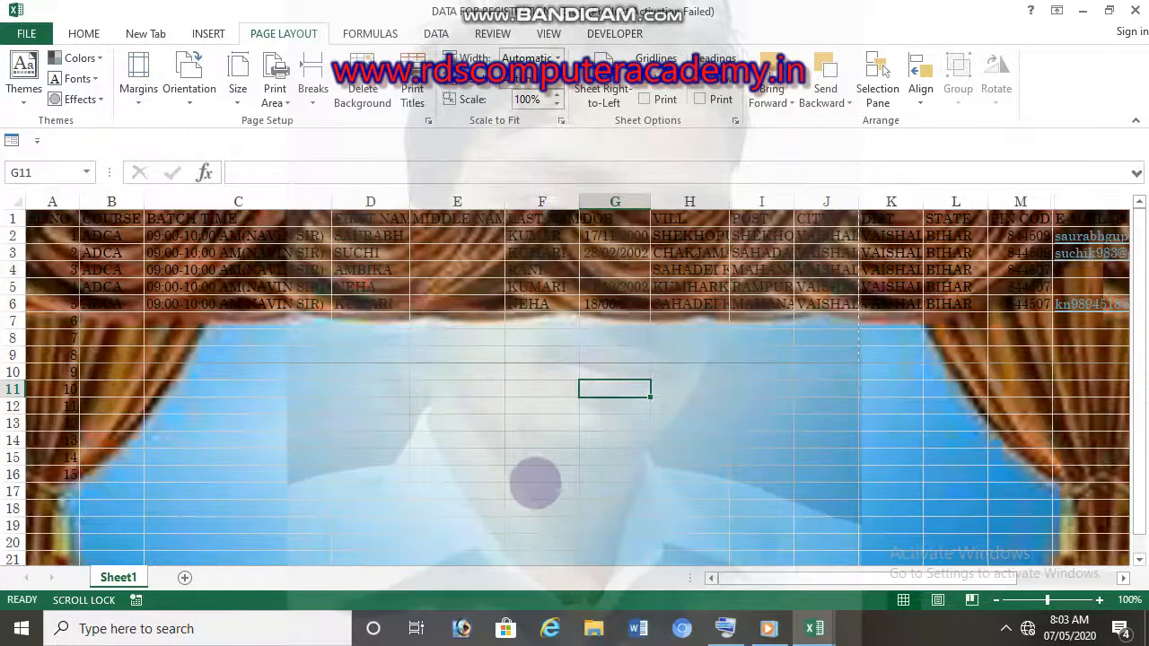
# - Look over how the background picture covers the rows further down the sheet
pyautogui.press('pagedown')
pyautogui.press('pagedown')
pyautogui.press('pagedown')
pyautogui.press('pagedown')
pyautogui.press('pagedown')
pyautogui.press('pageup')
pyautogui.press('pageup')
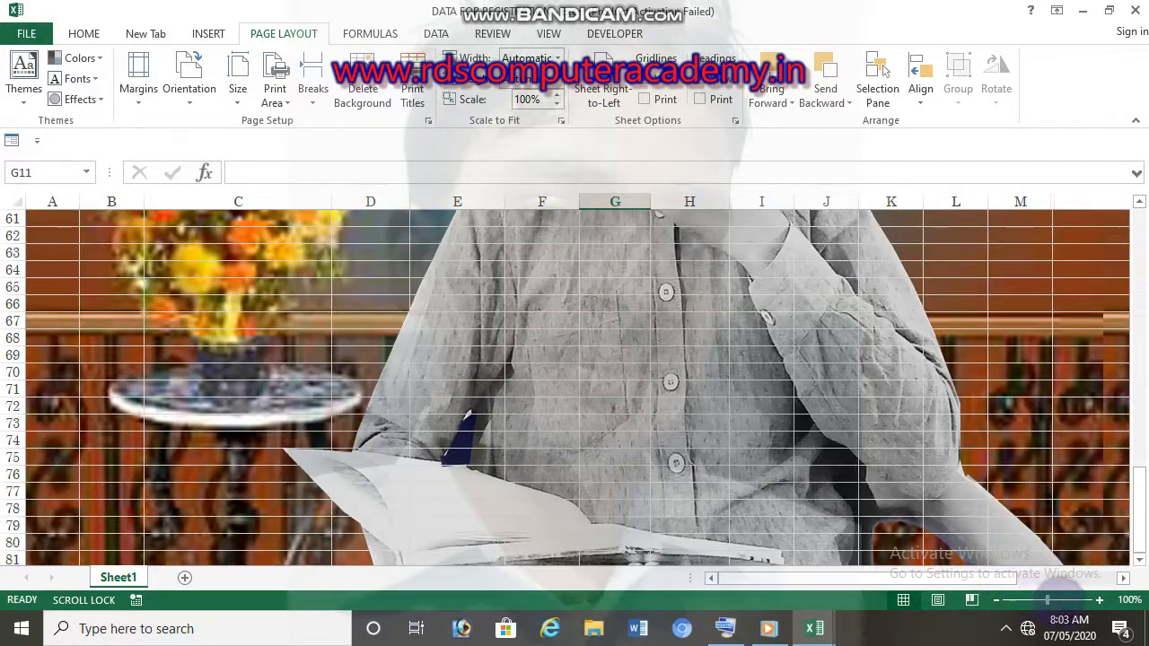
# - Set the sheet zoom to 84% while viewing the background picture, and delete the sheet background
pyautogui.moveTo(1046, 599); pyautogui.dragTo(1026, 600)
pyautogui.moveTo(1138, 430); pyautogui.dragTo(1109, 555)
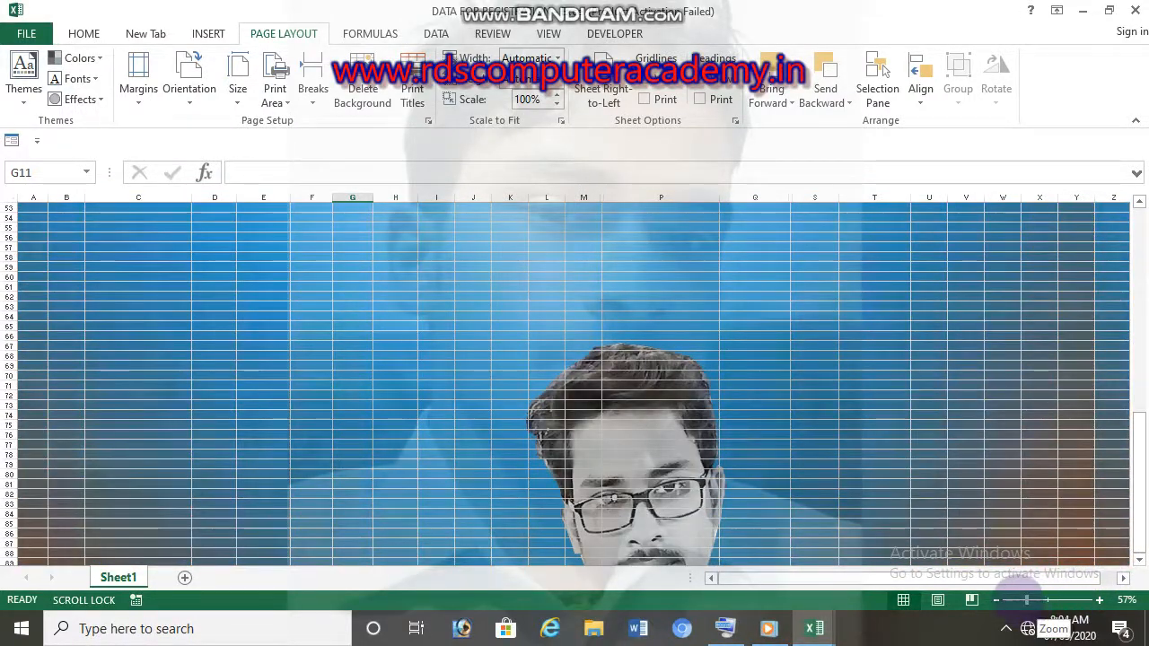
pyautogui.moveTo(1025, 600); pyautogui.dragTo(1041, 600)
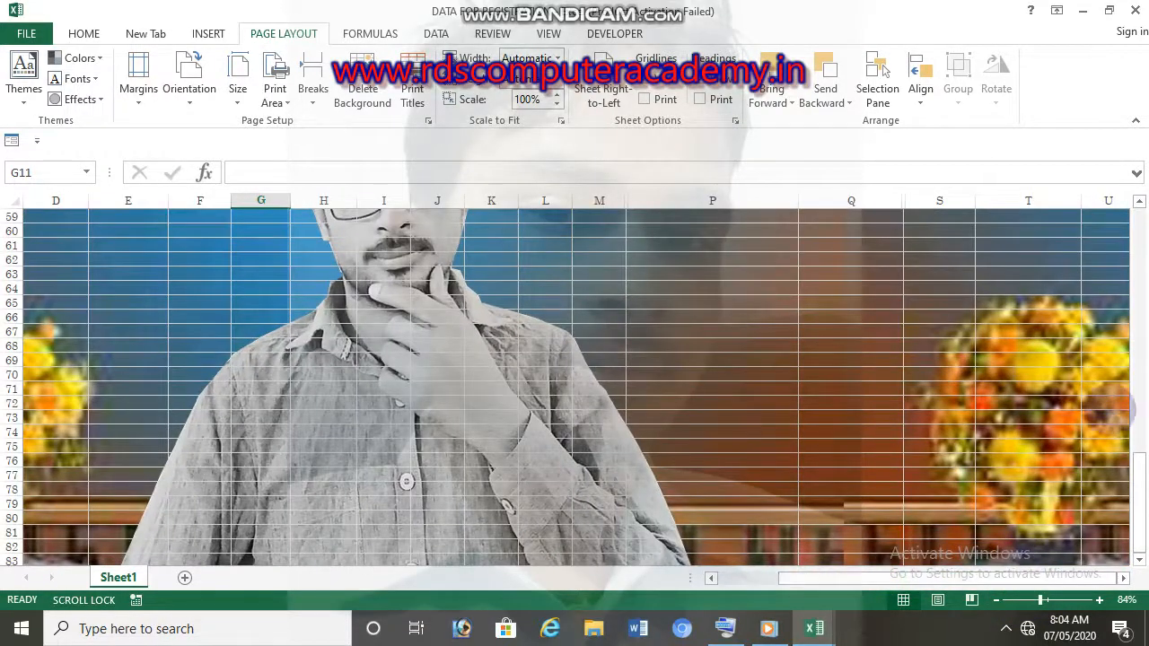
pyautogui.moveTo(1136, 503); pyautogui.dragTo(1136, 215)
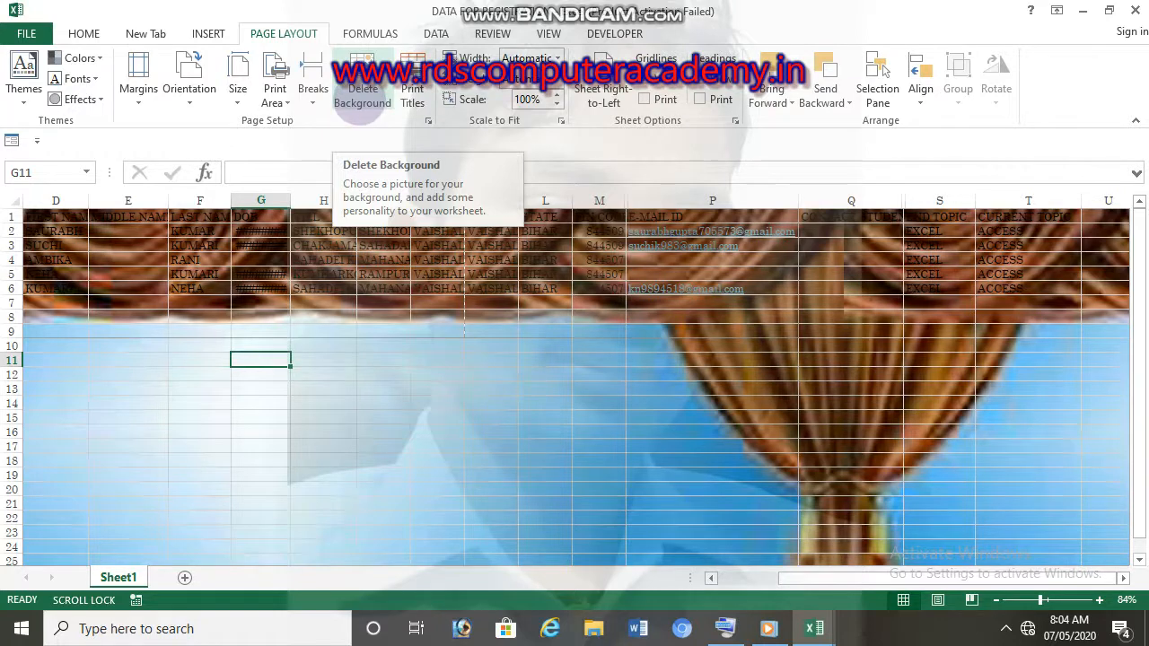
pyautogui.click(363, 97)
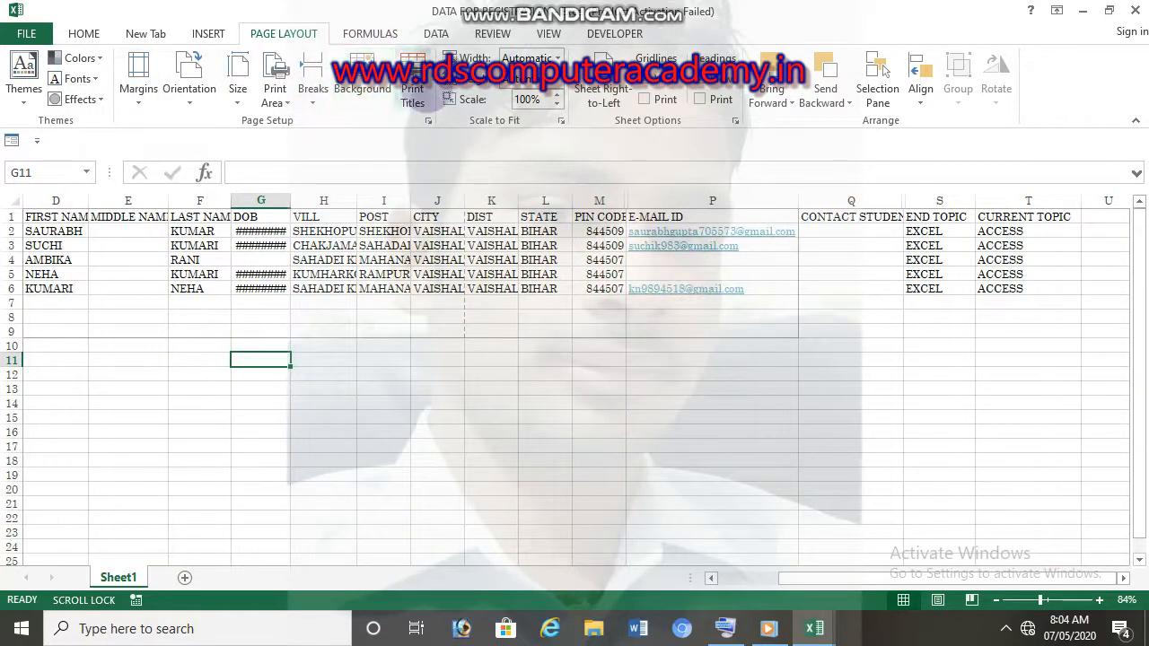
pyautogui.moveTo(804, 577); pyautogui.dragTo(745, 577)
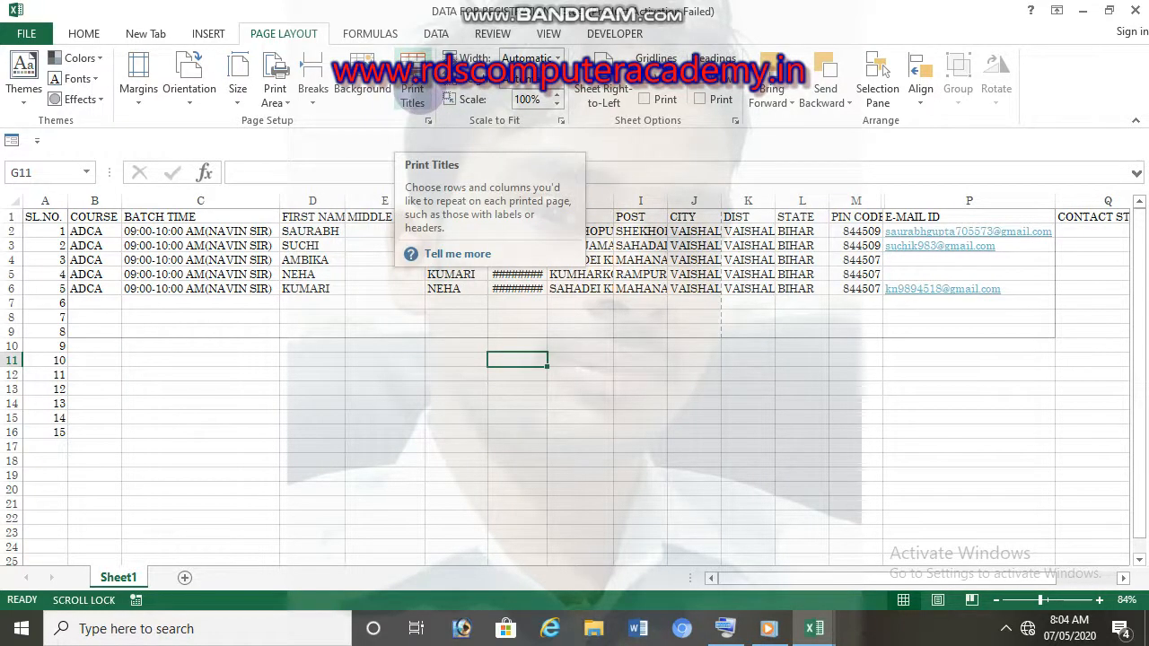
pyautogui.click(413, 85)
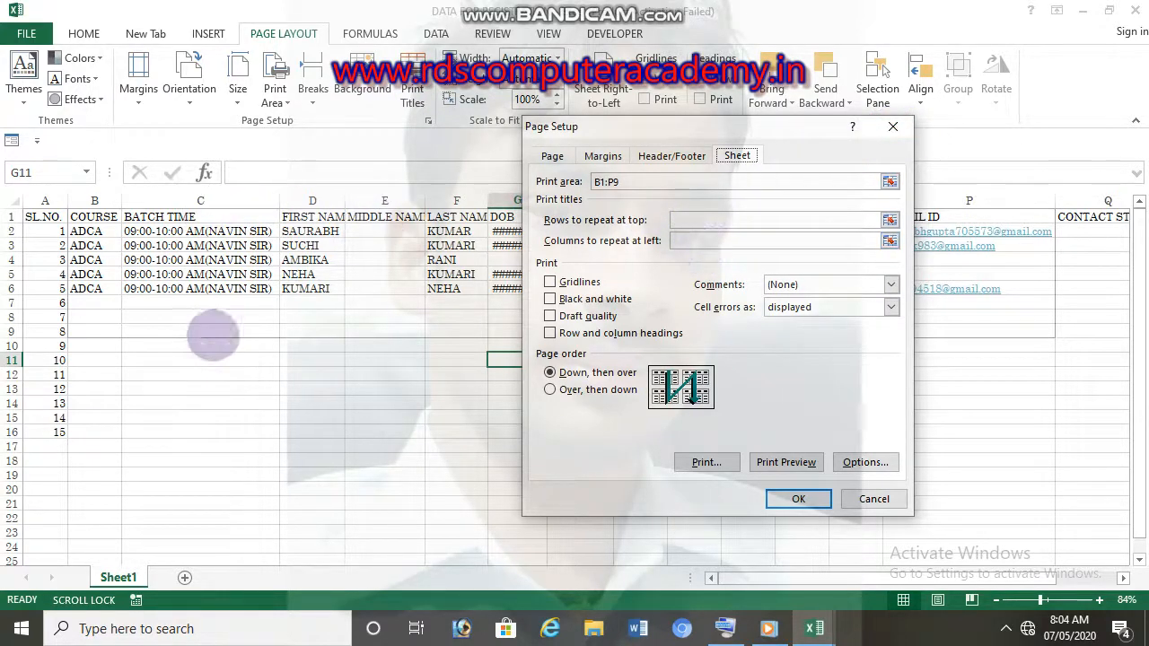
pyautogui.click(893, 126)
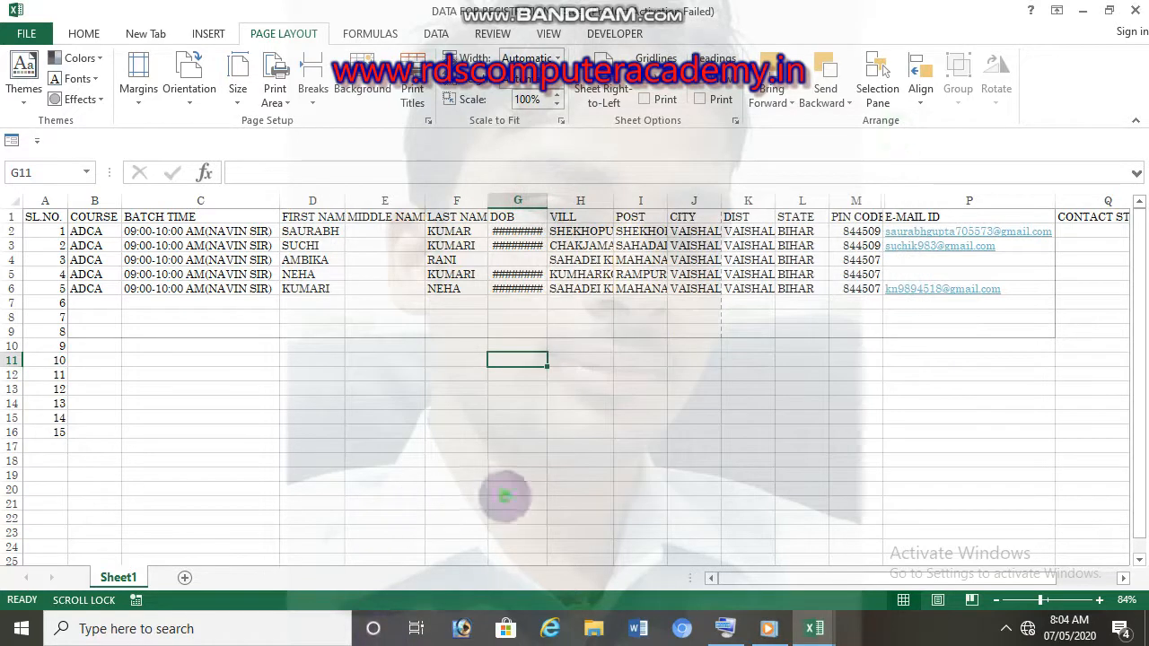
pyautogui.click(507, 500)
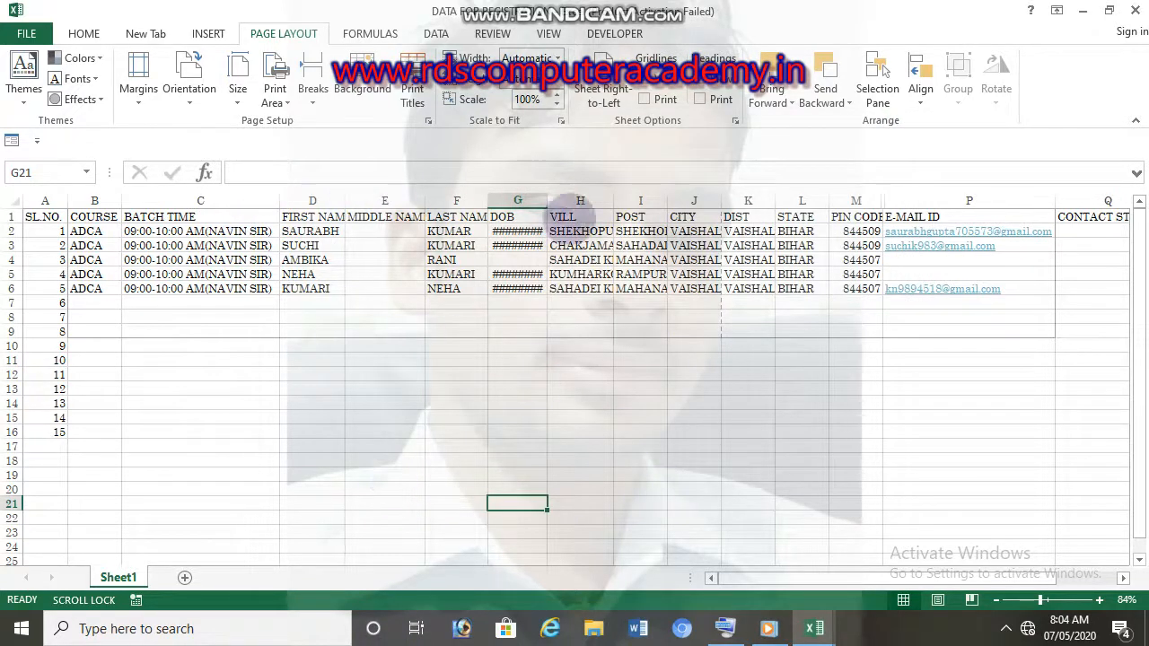
# - Merge and center cells E18:L19 below the table and enter the text RDS .COM
pyautogui.moveTo(362, 461); pyautogui.dragTo(802, 471)
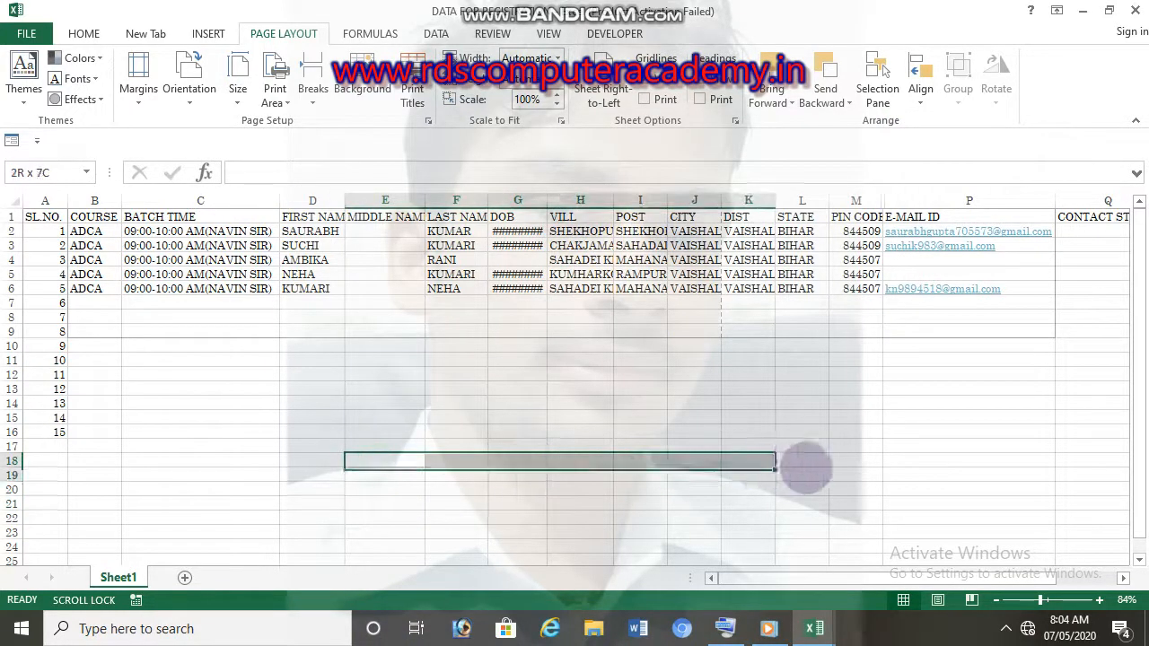
pyautogui.click(84, 34)
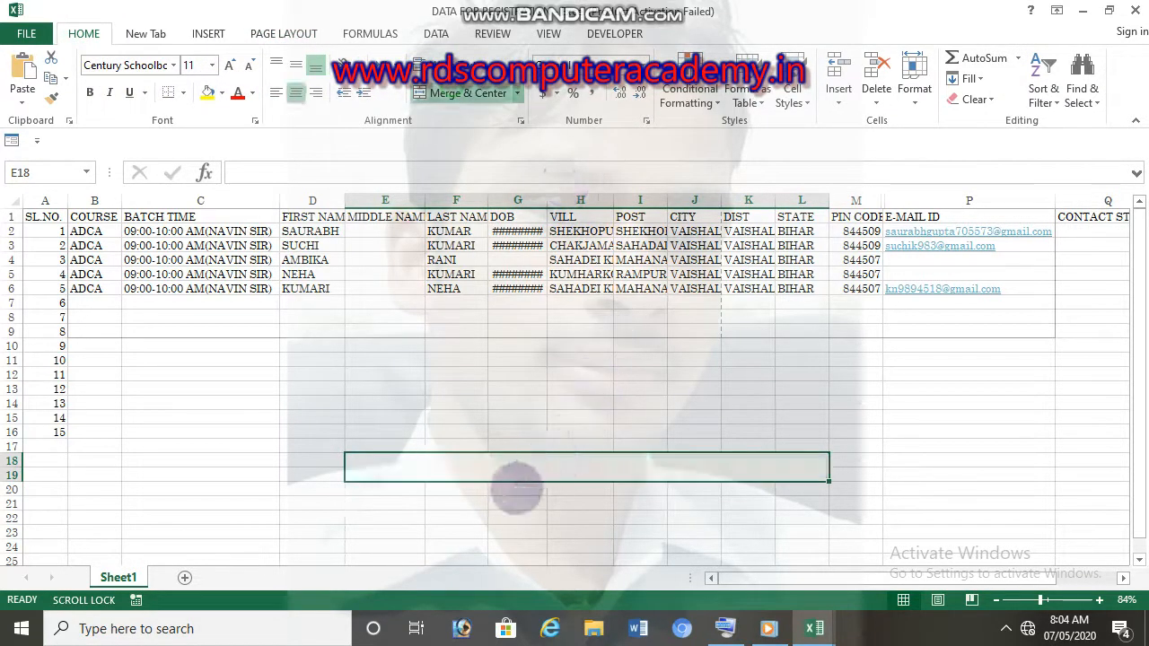
pyautogui.click(583, 489)
pyautogui.click(601, 473)
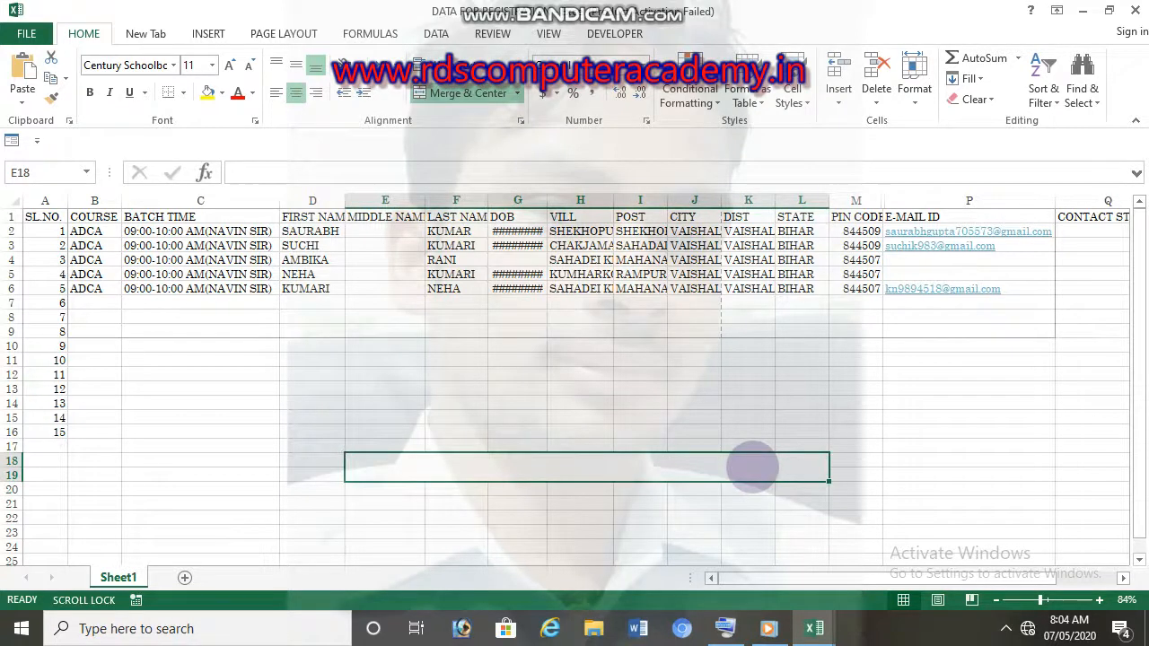
pyautogui.write('RDS .COM')
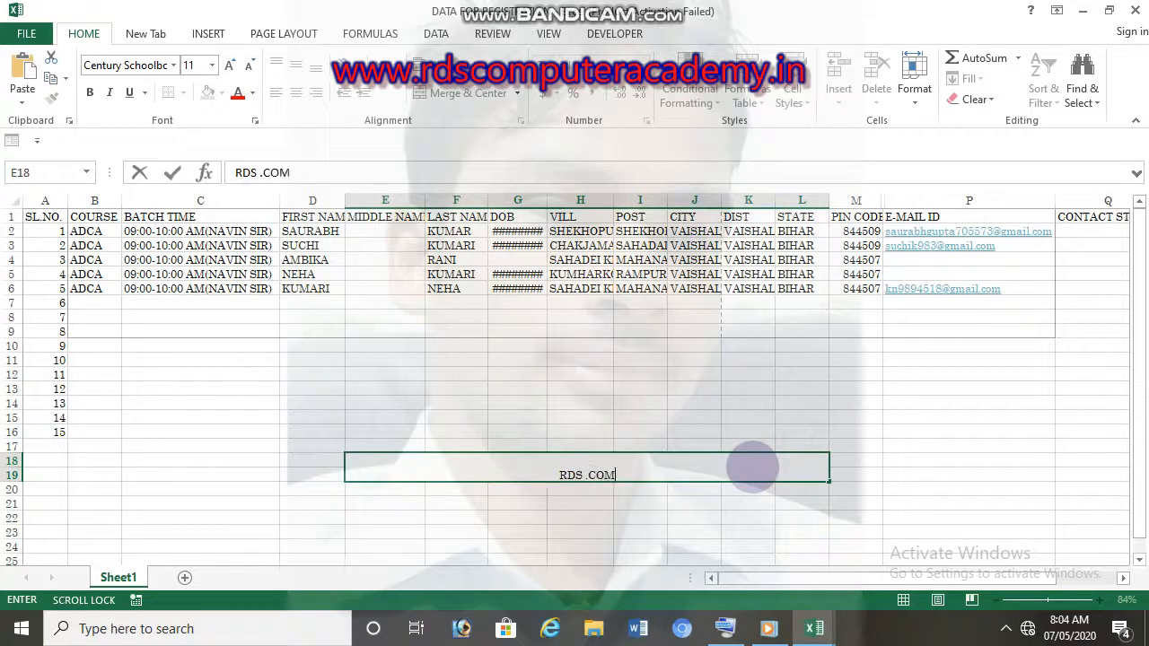
pyautogui.click(690, 533)
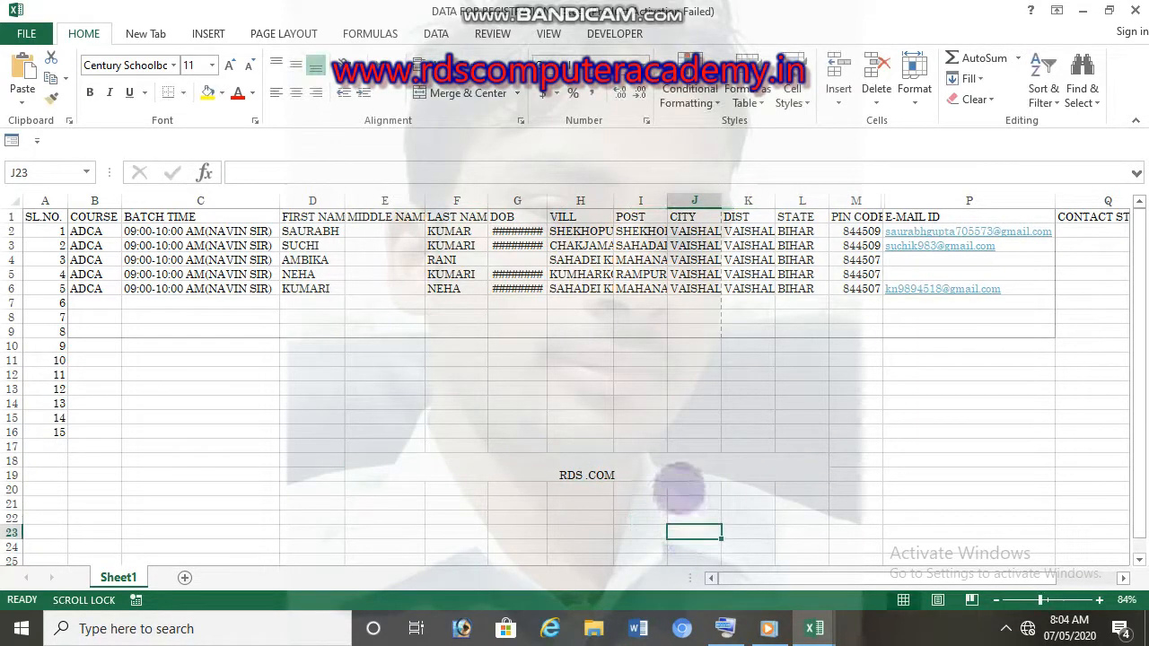
# - Slightly increase the top margin in the print preview and return to the sheet
pyautogui.click(683, 467)
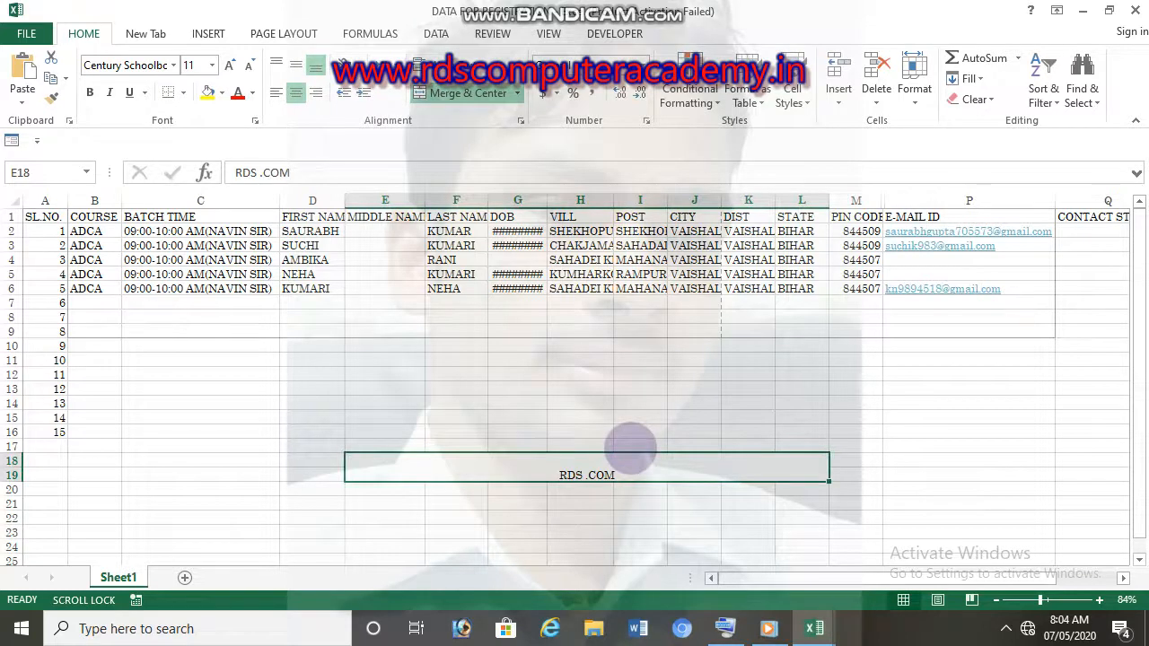
pyautogui.hotkey('ctrl', 'p')
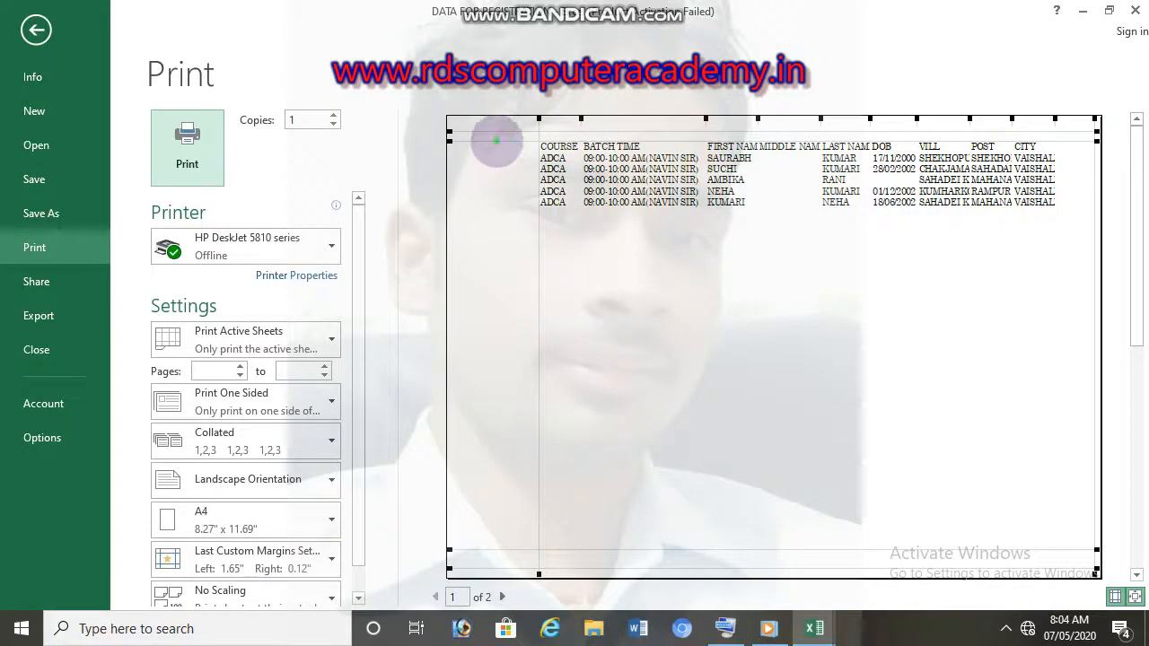
pyautogui.click(496, 140)
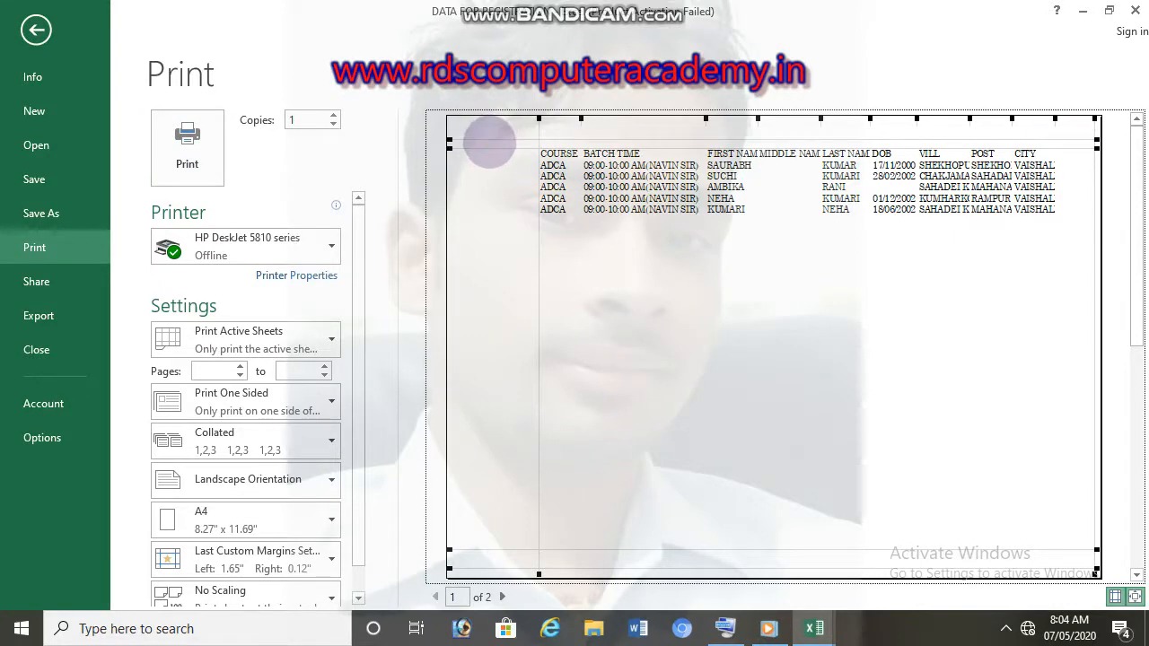
pyautogui.click(40, 29)
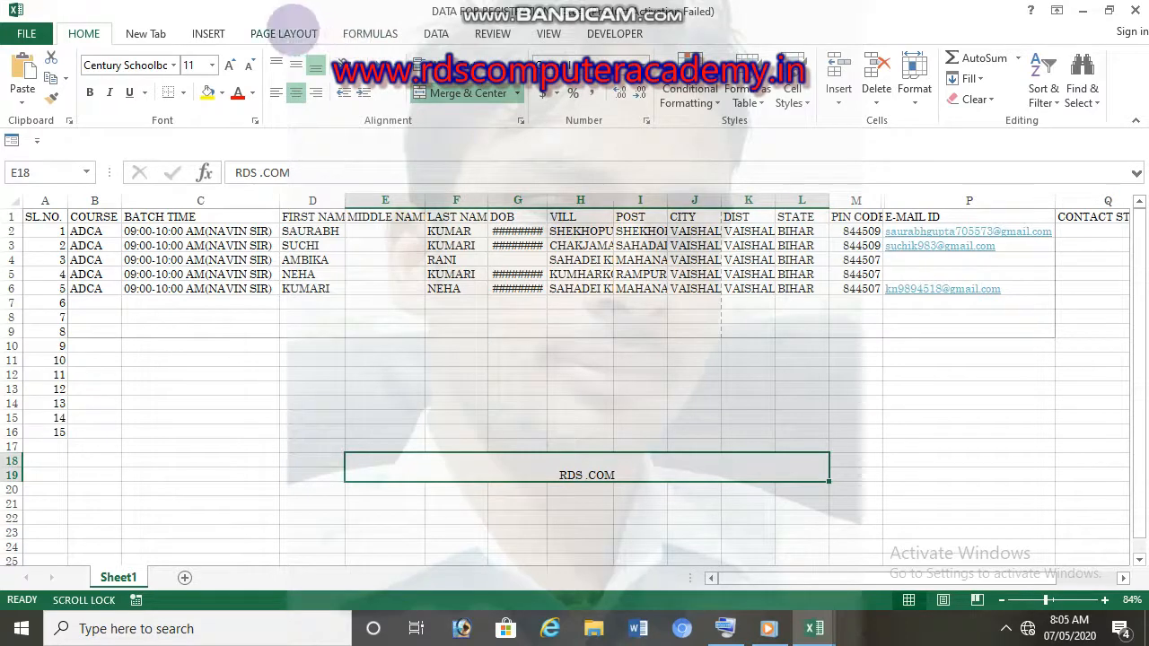
# - Set the print area to the merged RDS .COM cell, $E$18, in Page Setup and check it in the print preview
pyautogui.click(285, 32)
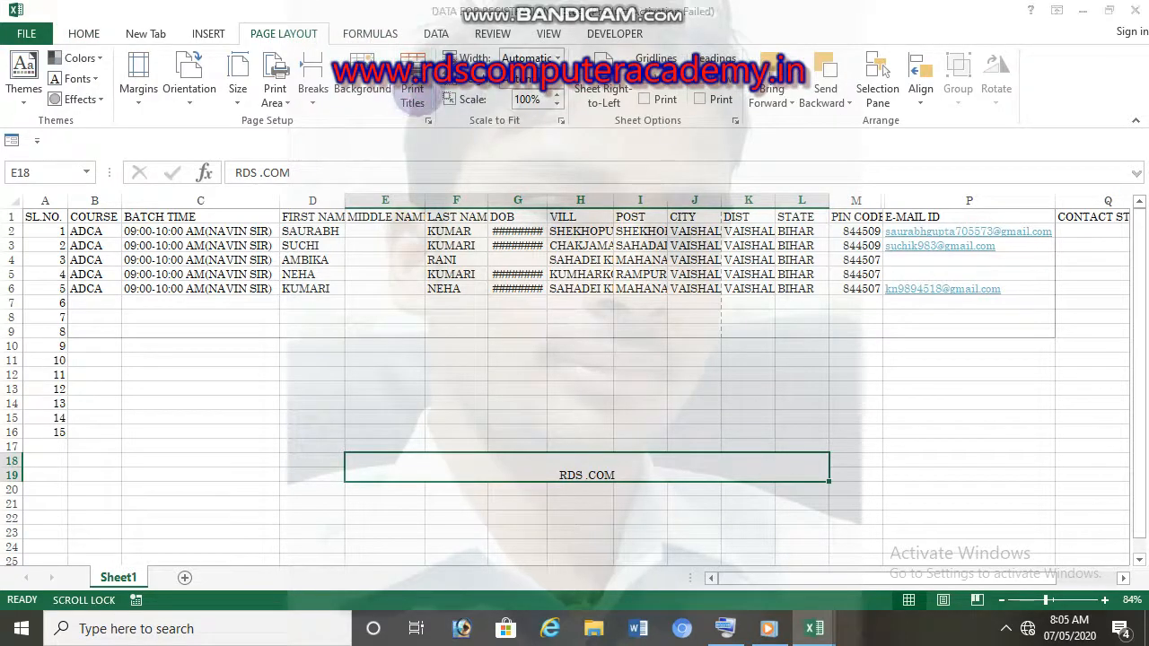
pyautogui.click(415, 94)
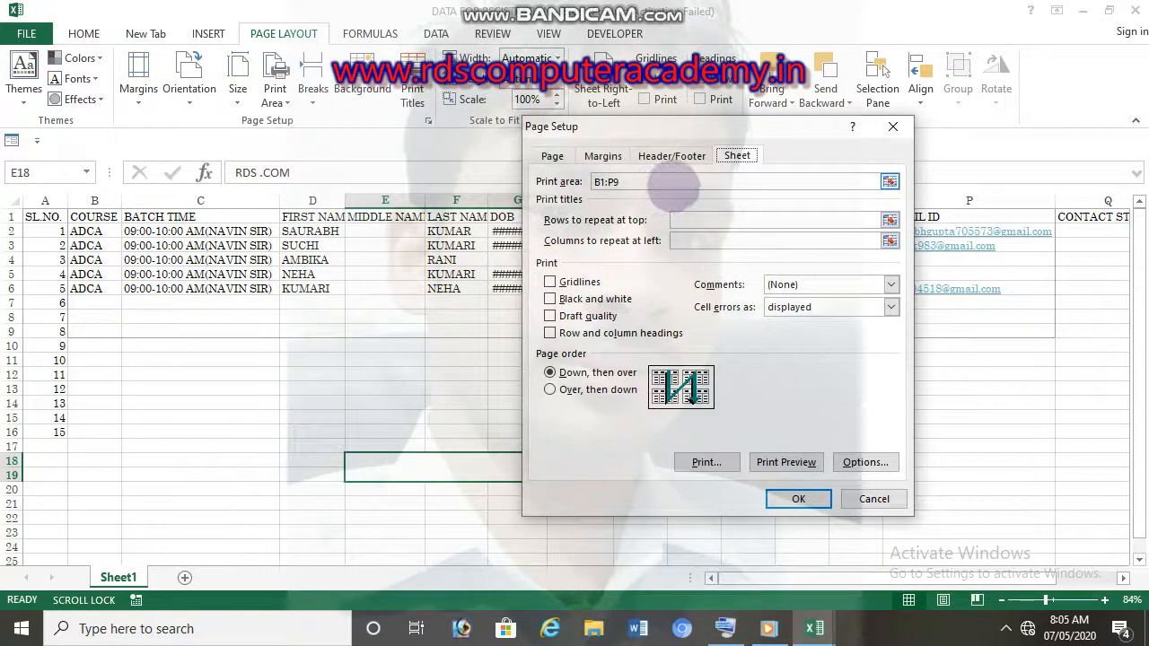
pyautogui.click(674, 183)
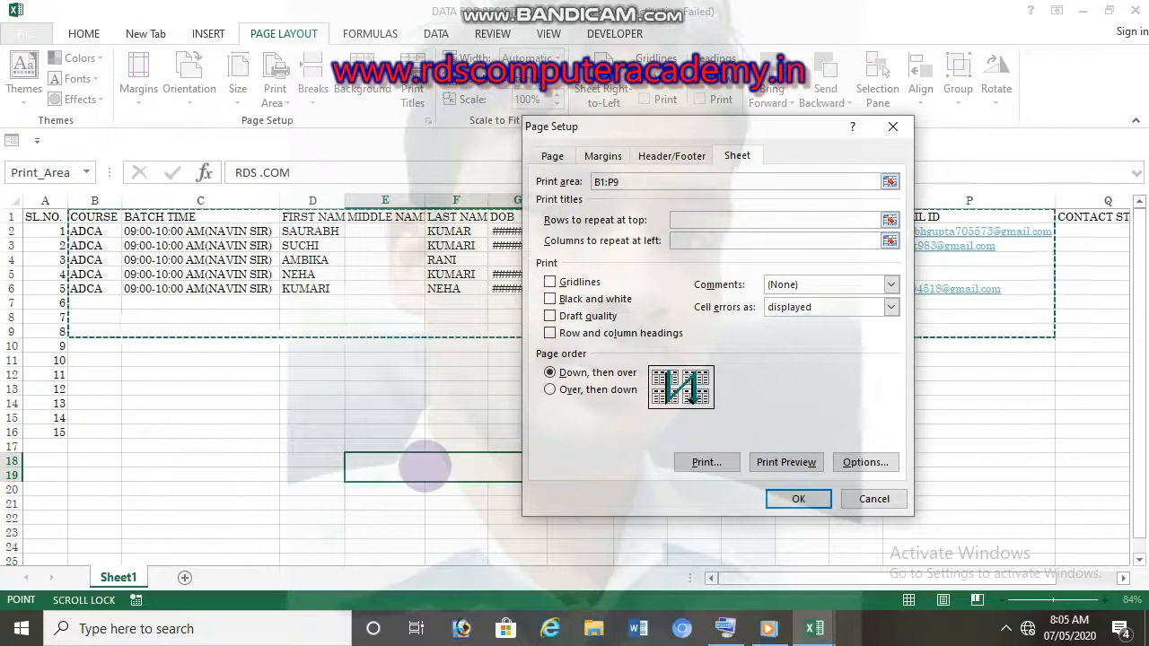
pyautogui.click(426, 467)
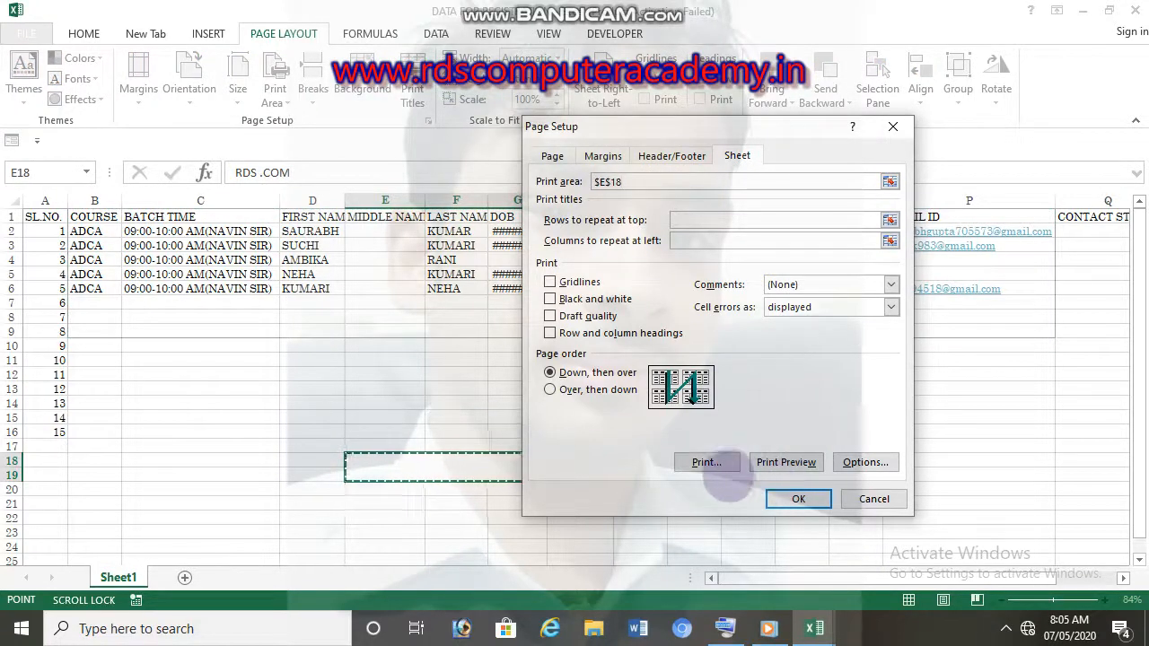
pyautogui.click(808, 462)
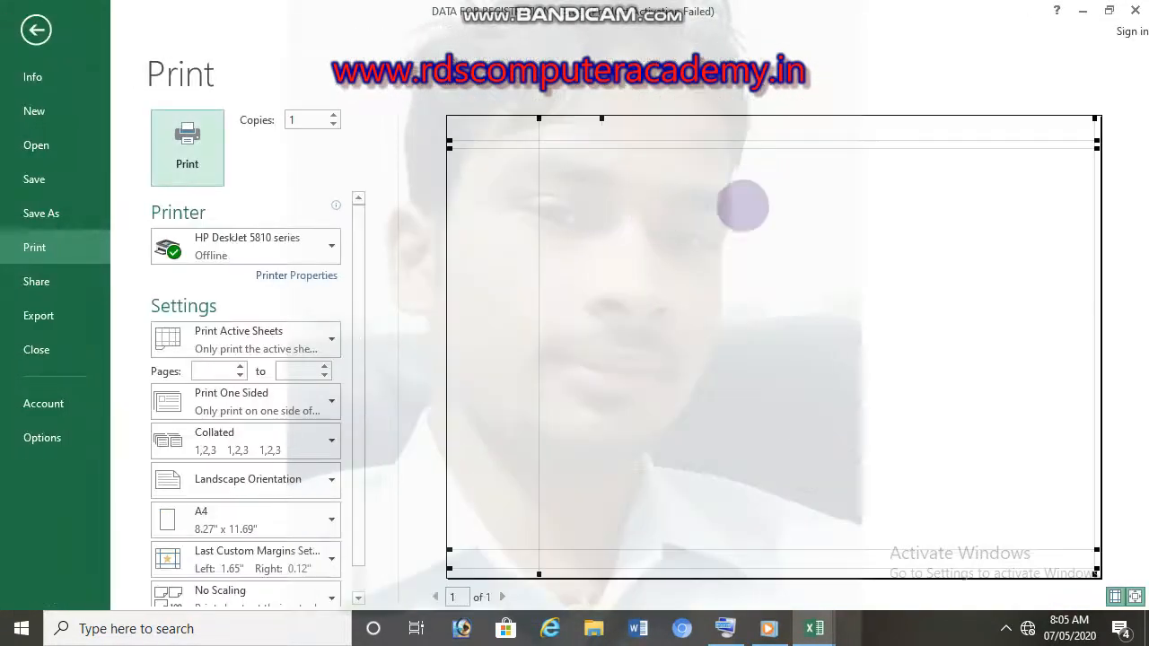
pyautogui.press('Escape')
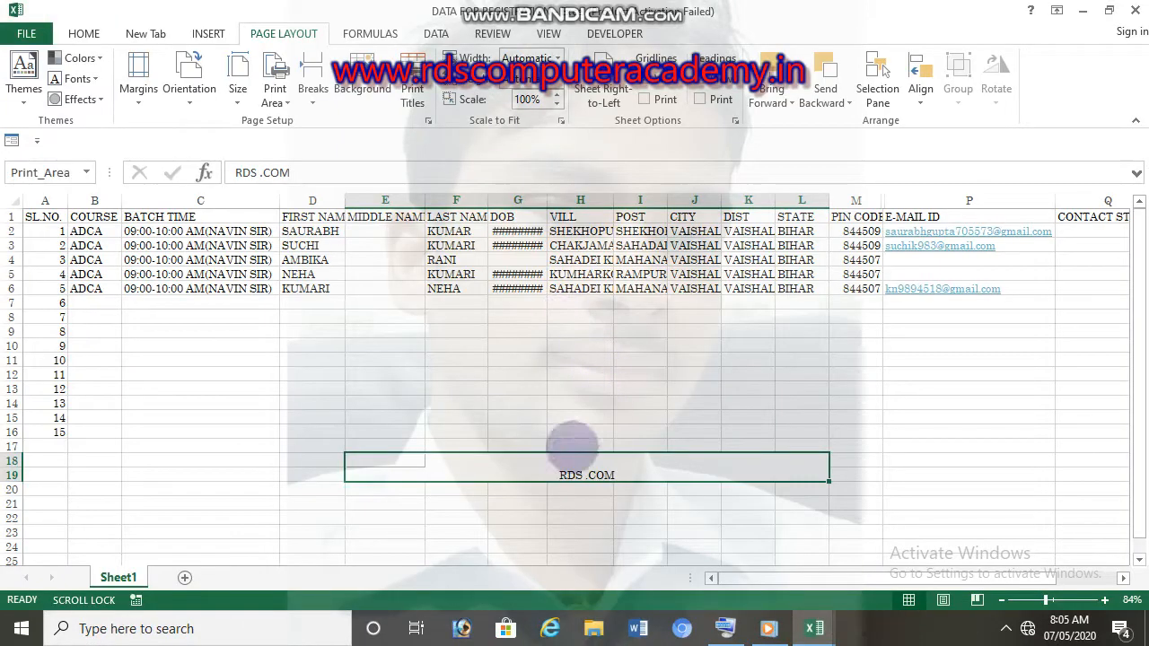
# - Try to reselect the whole merged RDS .COM cell as the print area and check the print preview again
pyautogui.click(530, 477)
pyautogui.click(532, 516)
pyautogui.click(526, 469)
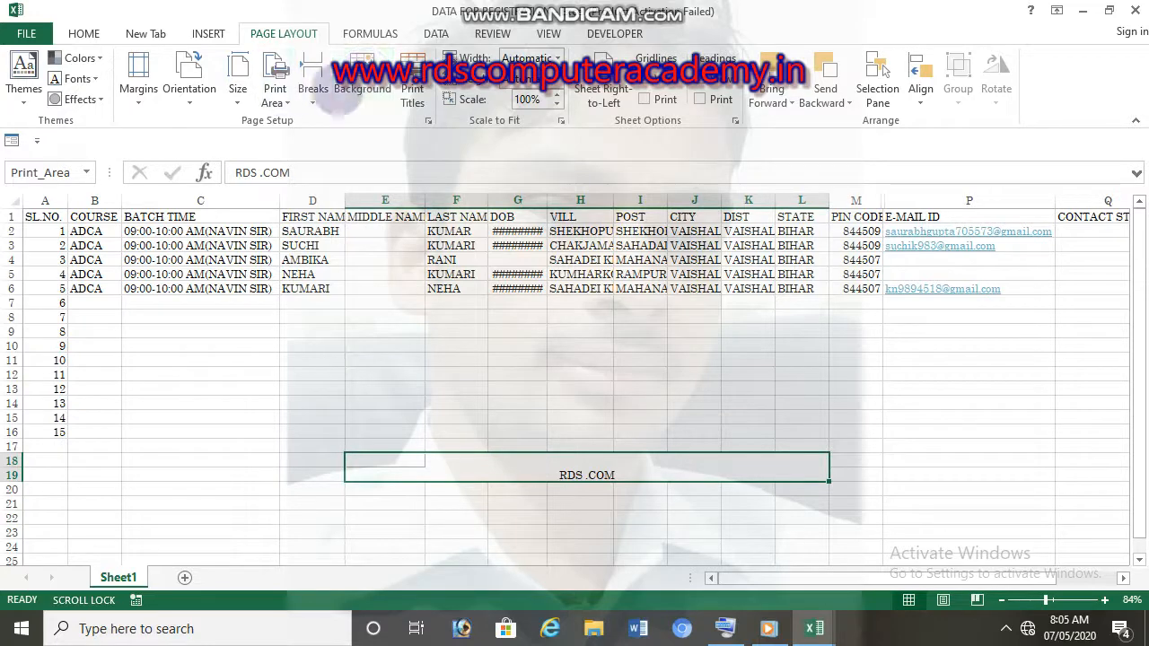
pyautogui.click(412, 85)
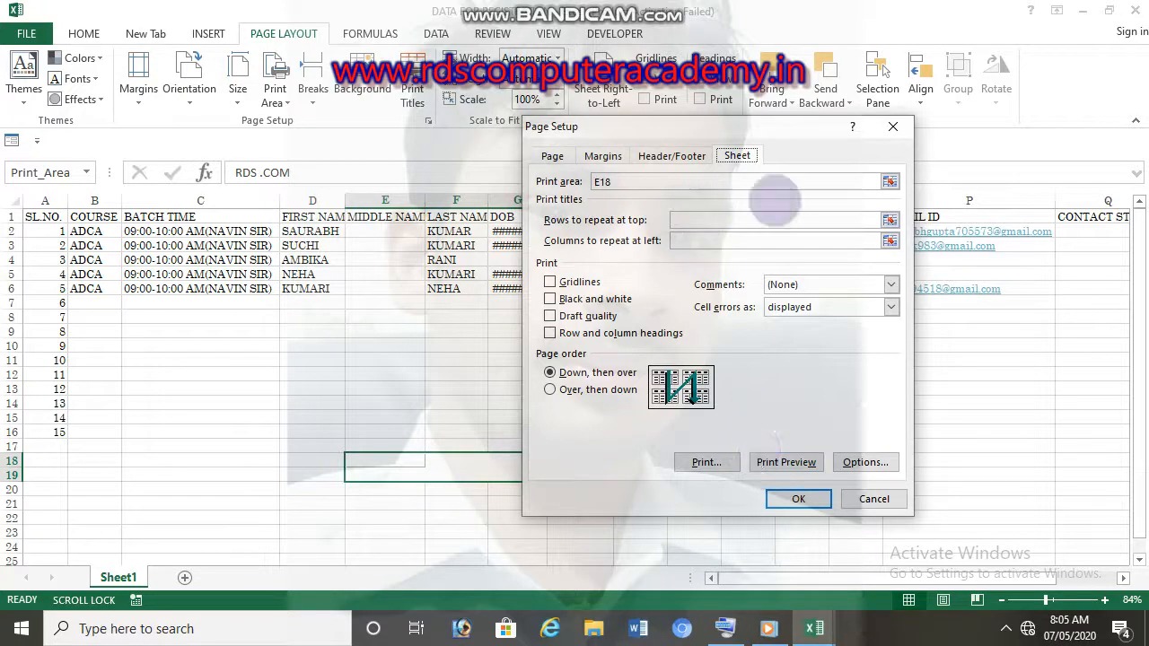
pyautogui.click(889, 181)
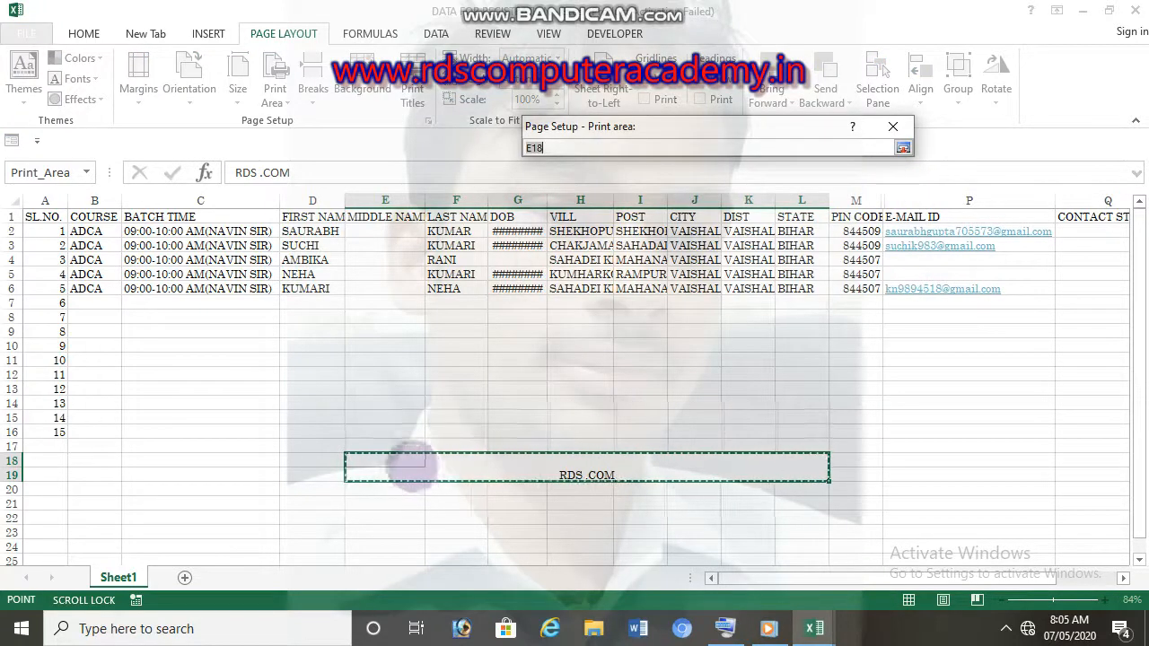
pyautogui.moveTo(411, 467); pyautogui.dragTo(619, 480)
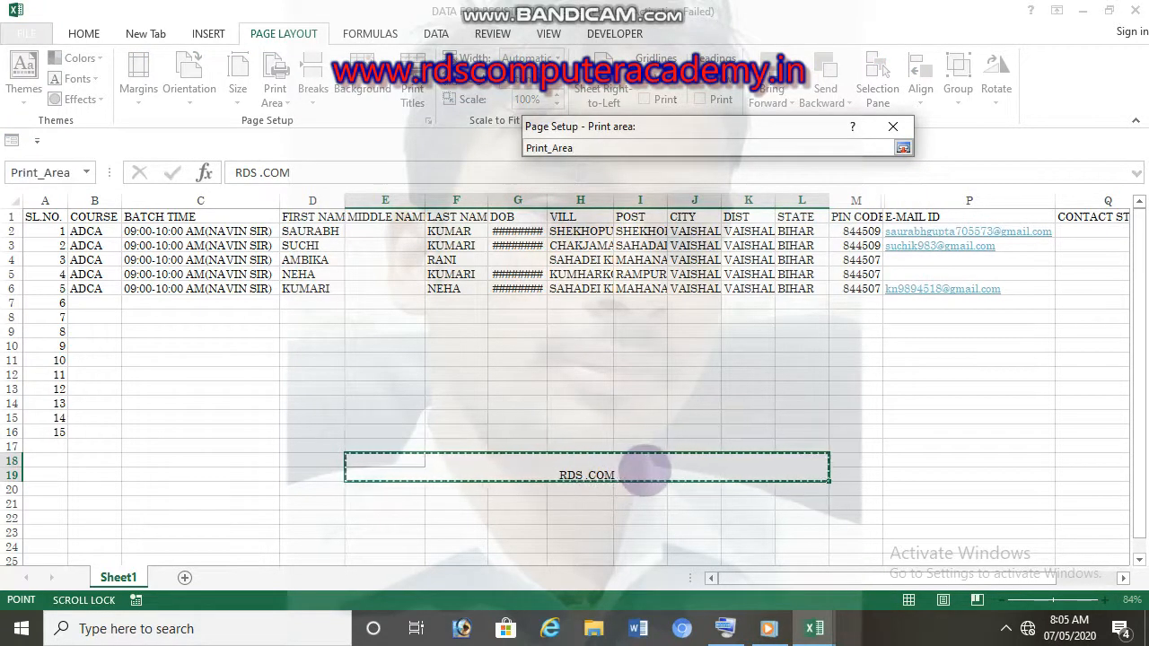
pyautogui.press('Return')
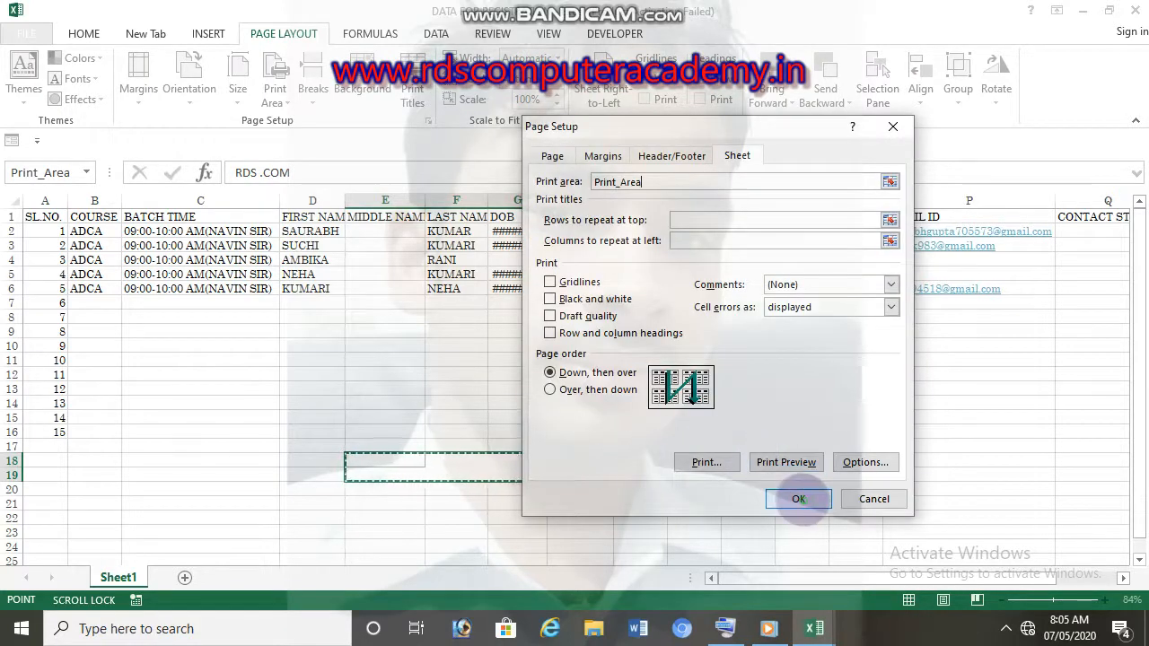
pyautogui.click(796, 494)
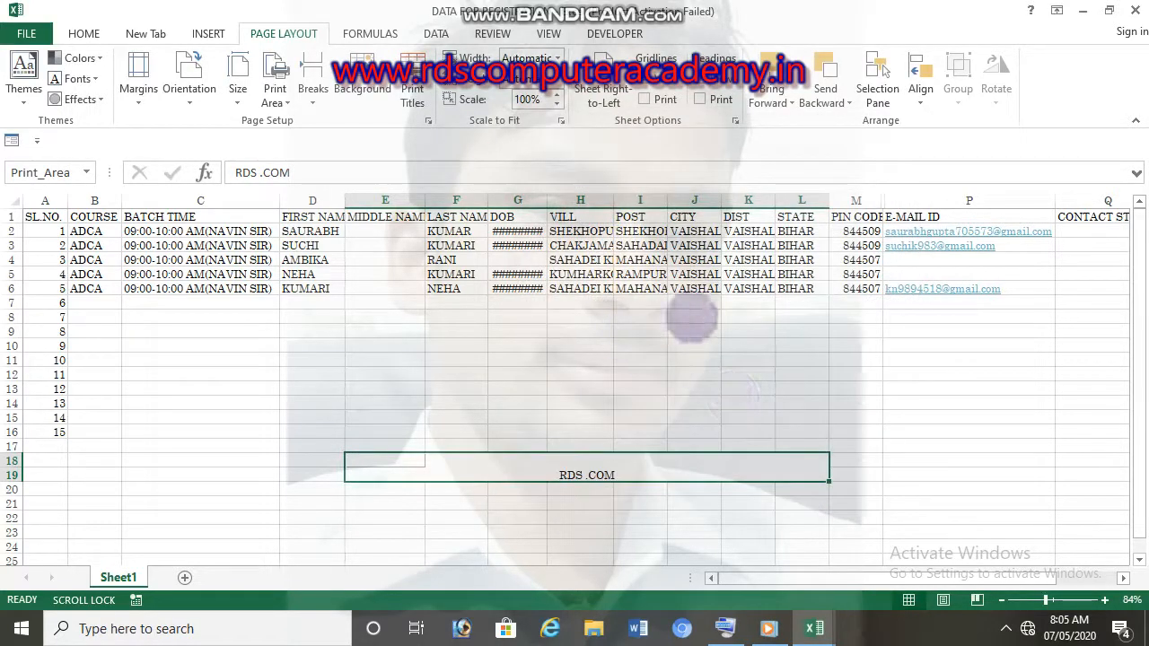
pyautogui.hotkey('ctrl', 'p')
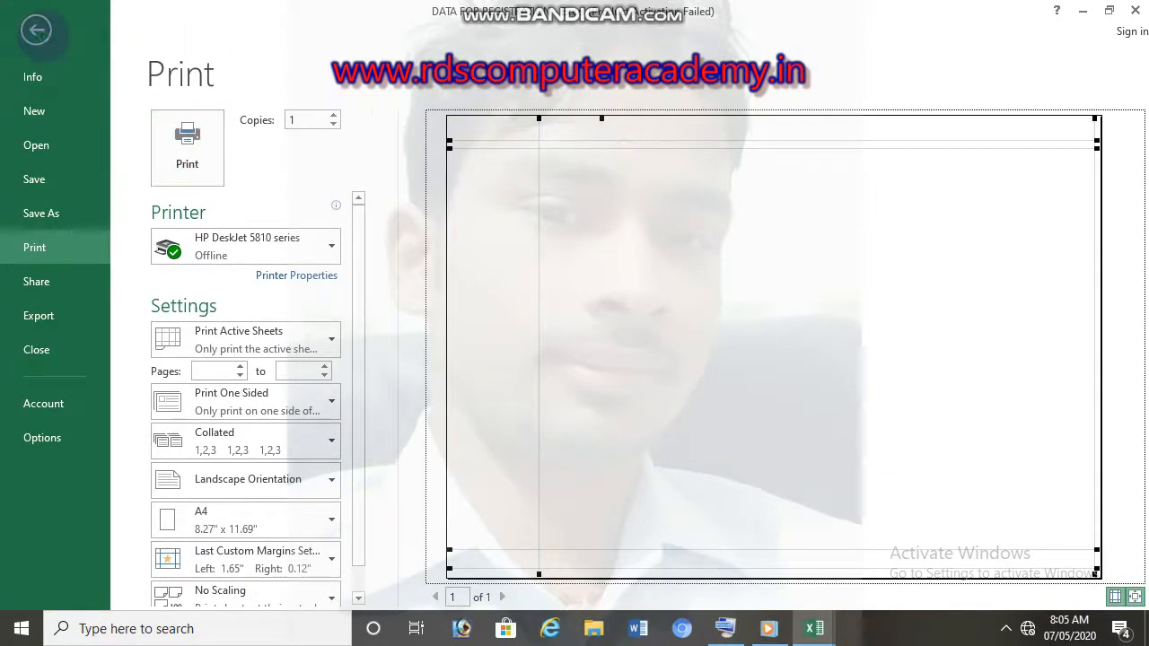
pyautogui.click(36, 31)
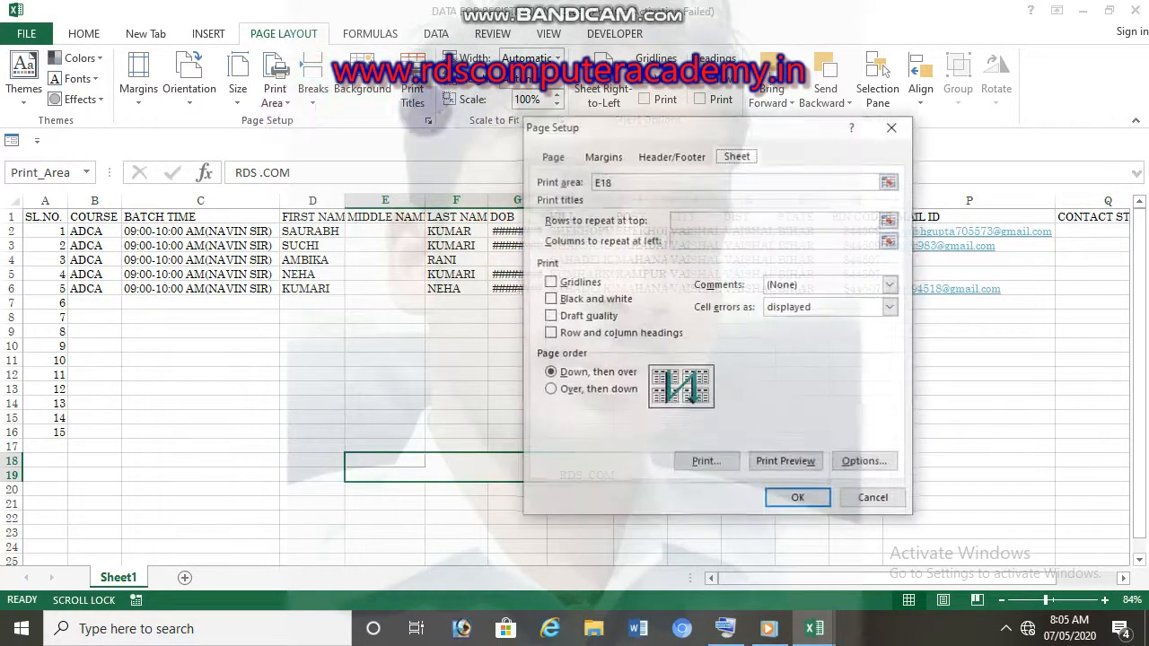
# - Set rows $18:$19 as the rows to repeat at top in Page Setup, check the print preview and return to the sheet
pyautogui.click(412, 90)
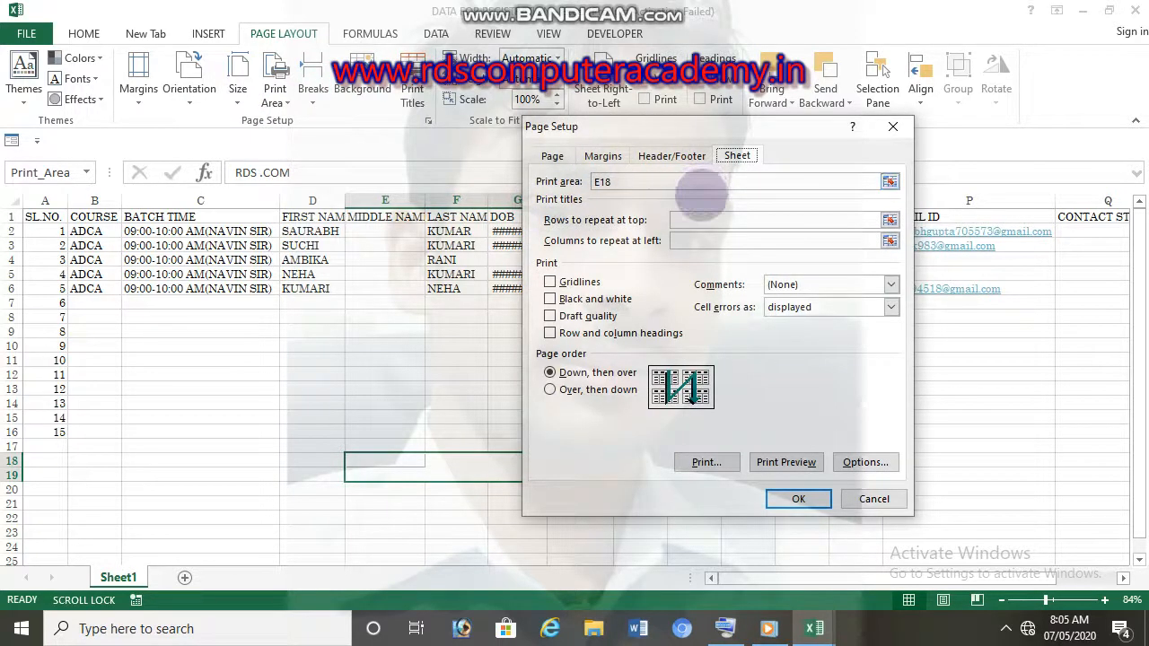
pyautogui.click(687, 157)
pyautogui.click(737, 155)
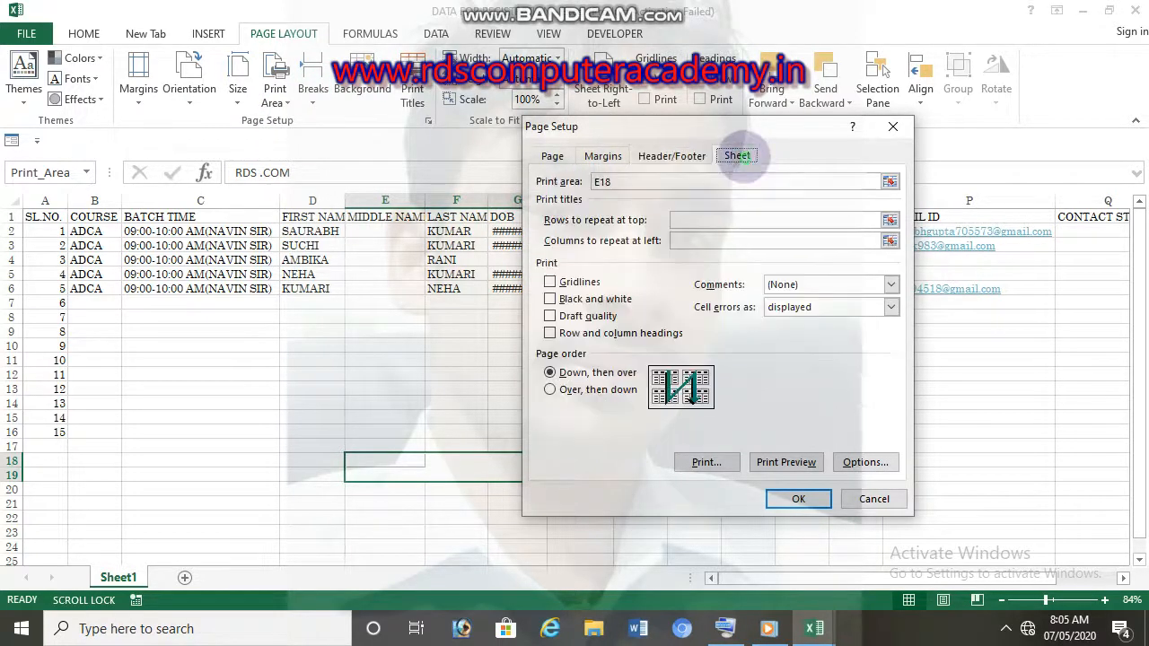
pyautogui.click(652, 183)
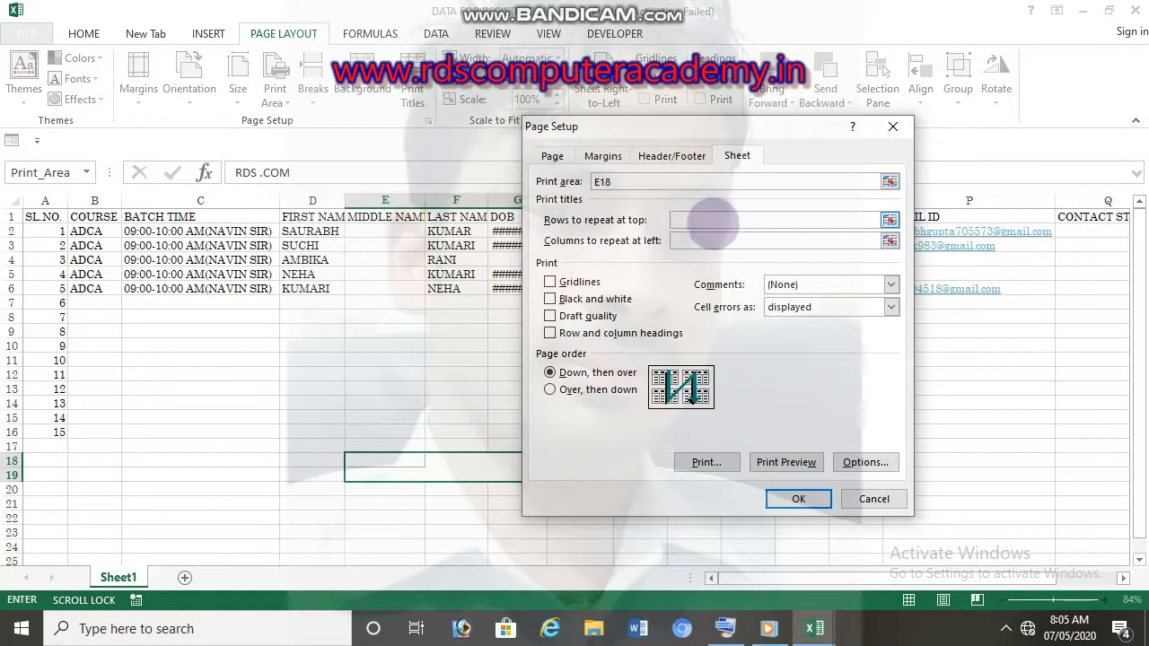
pyautogui.moveTo(456, 463); pyautogui.dragTo(456, 476)
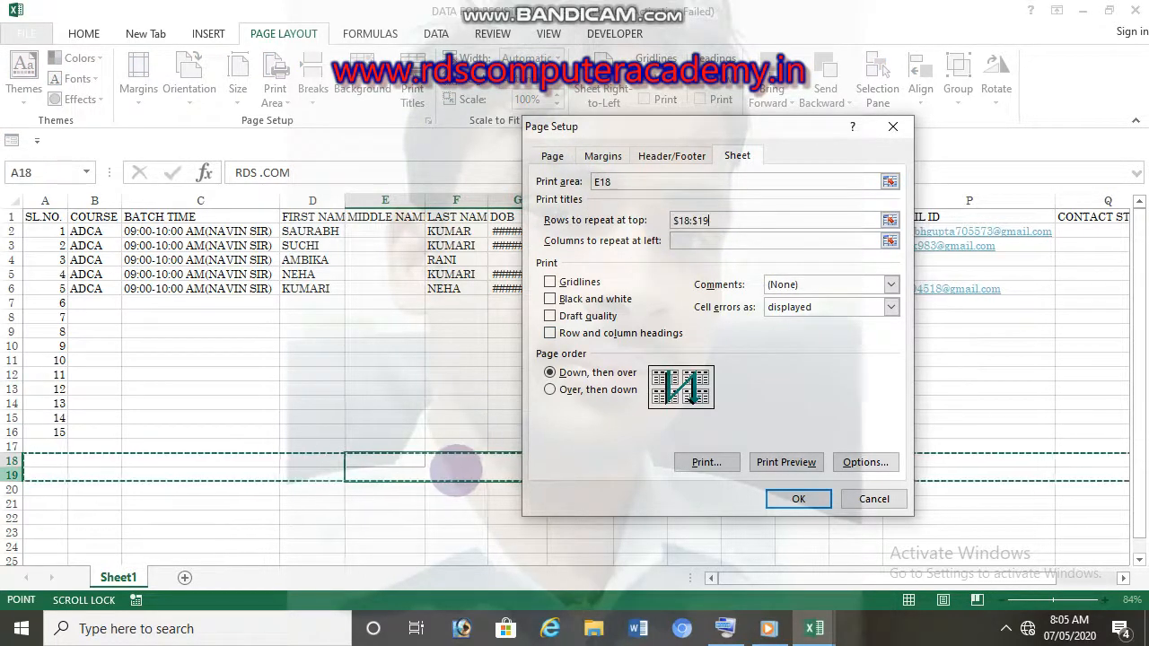
pyautogui.click(787, 461)
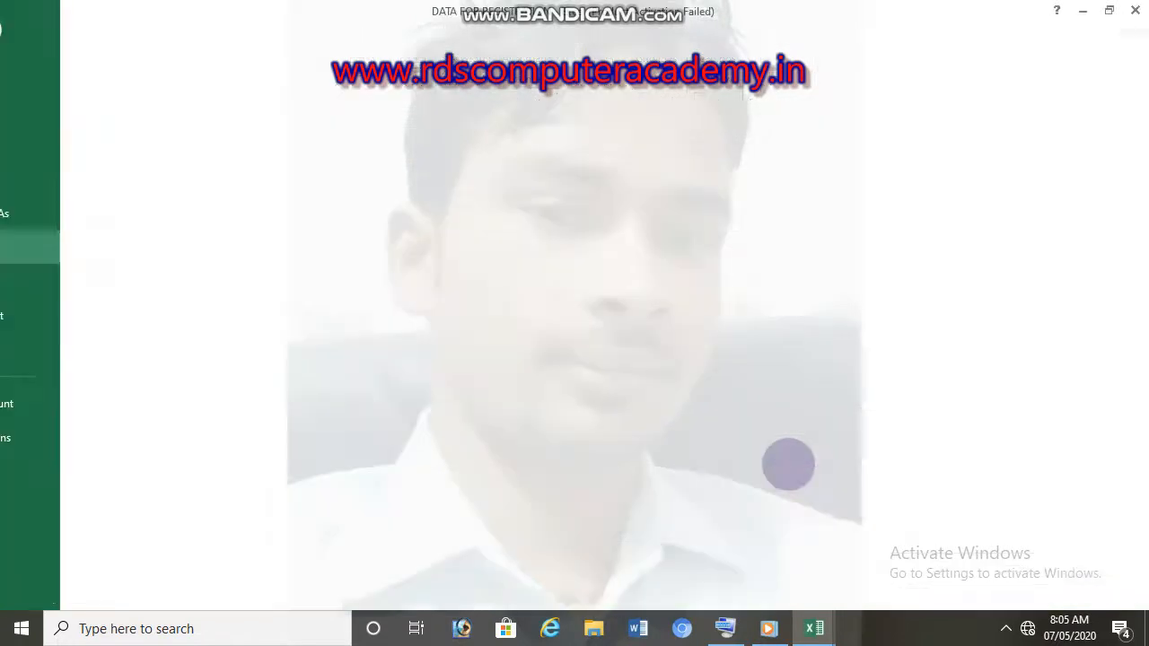
pyautogui.click(36, 29)
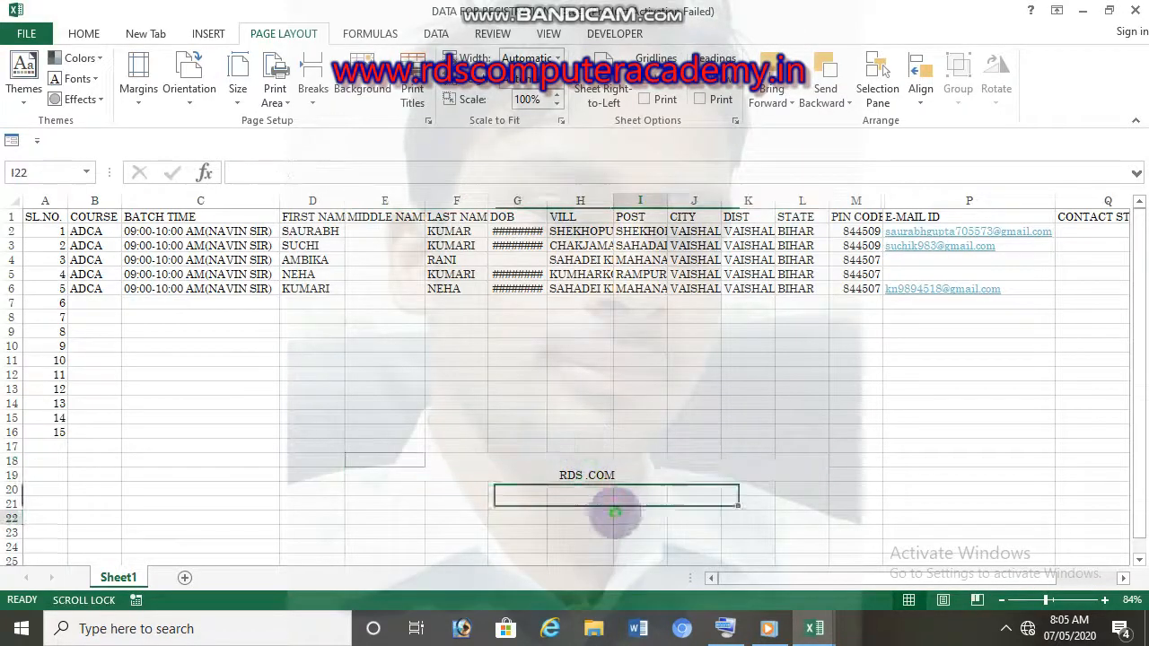
# - Unmerge the RDS .COM cell so the text sits in E18, and check the result in the print preview
pyautogui.click(84, 33)
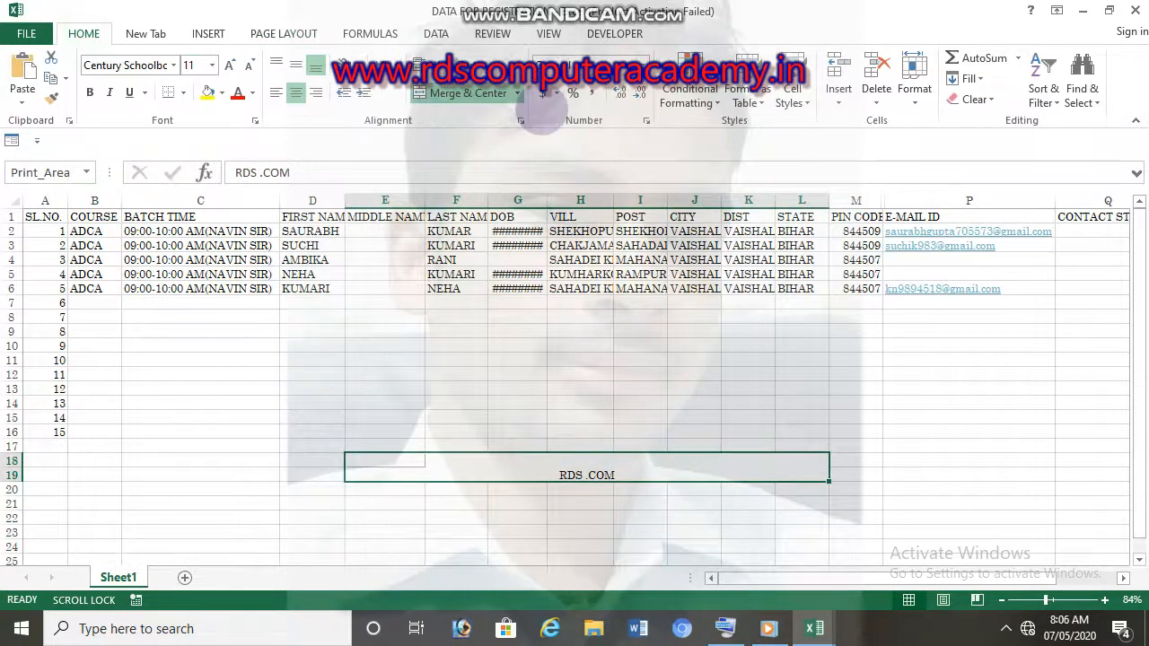
pyautogui.click(467, 93)
pyautogui.click(386, 461)
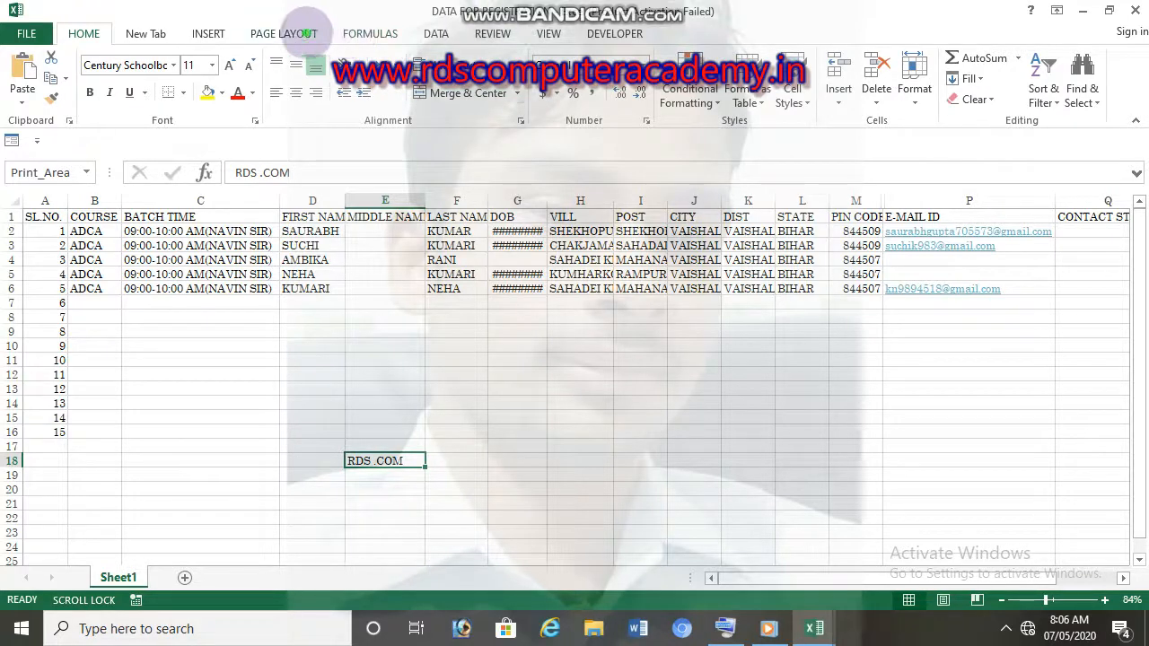
pyautogui.click(284, 33)
pyautogui.click(412, 89)
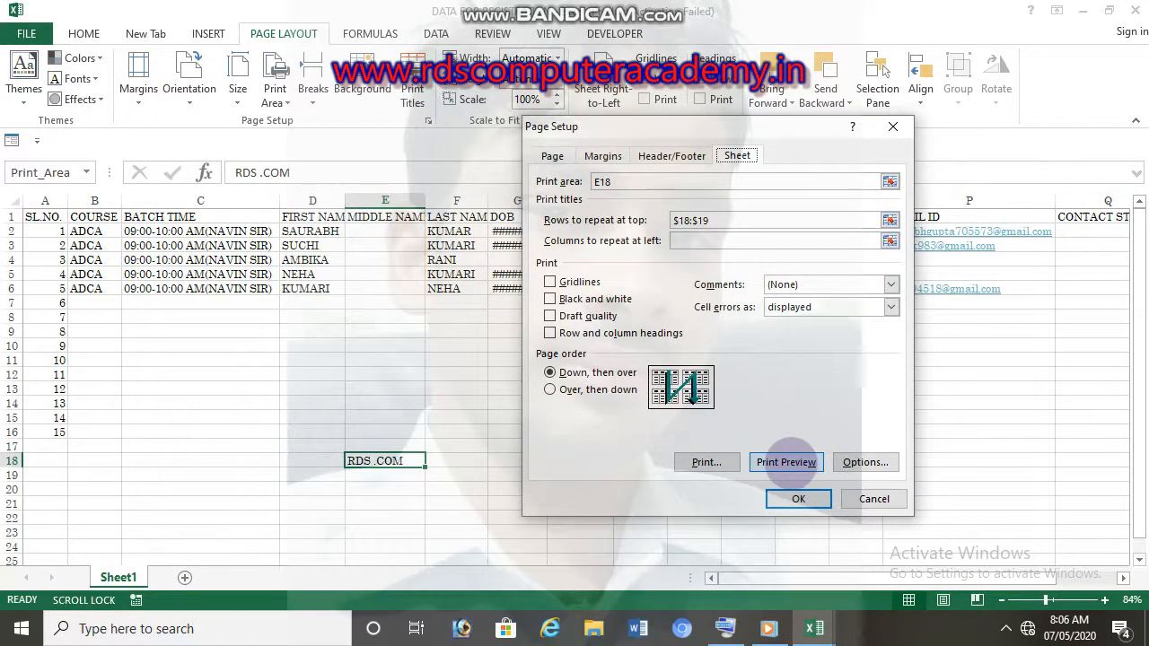
pyautogui.click(786, 461)
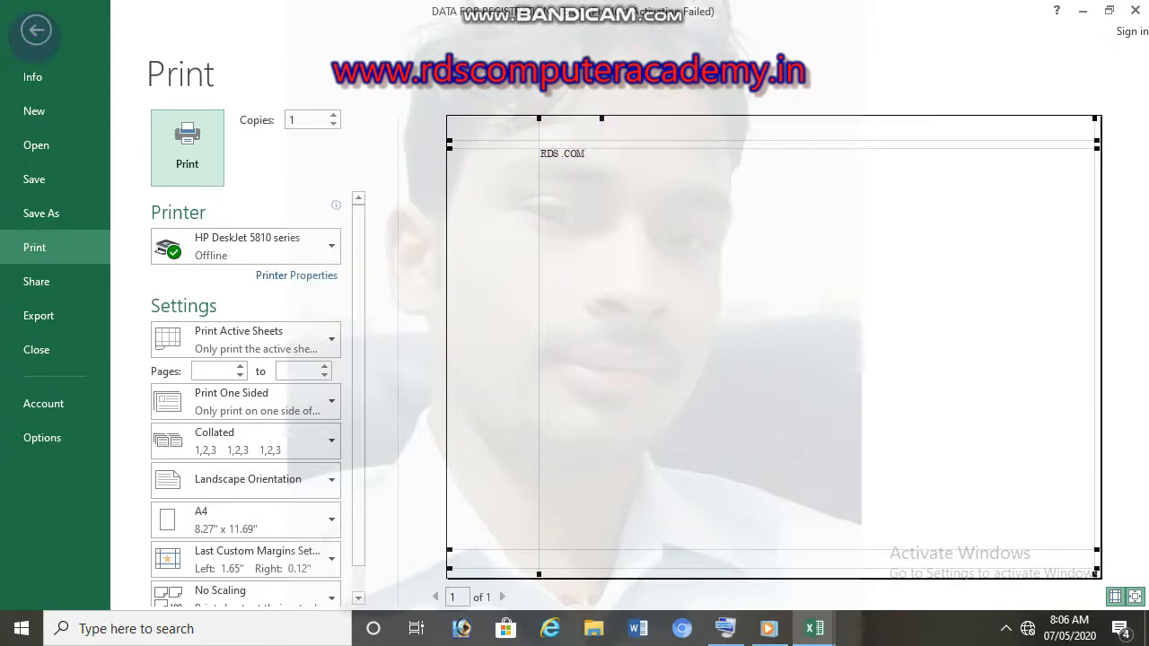
pyautogui.click(36, 31)
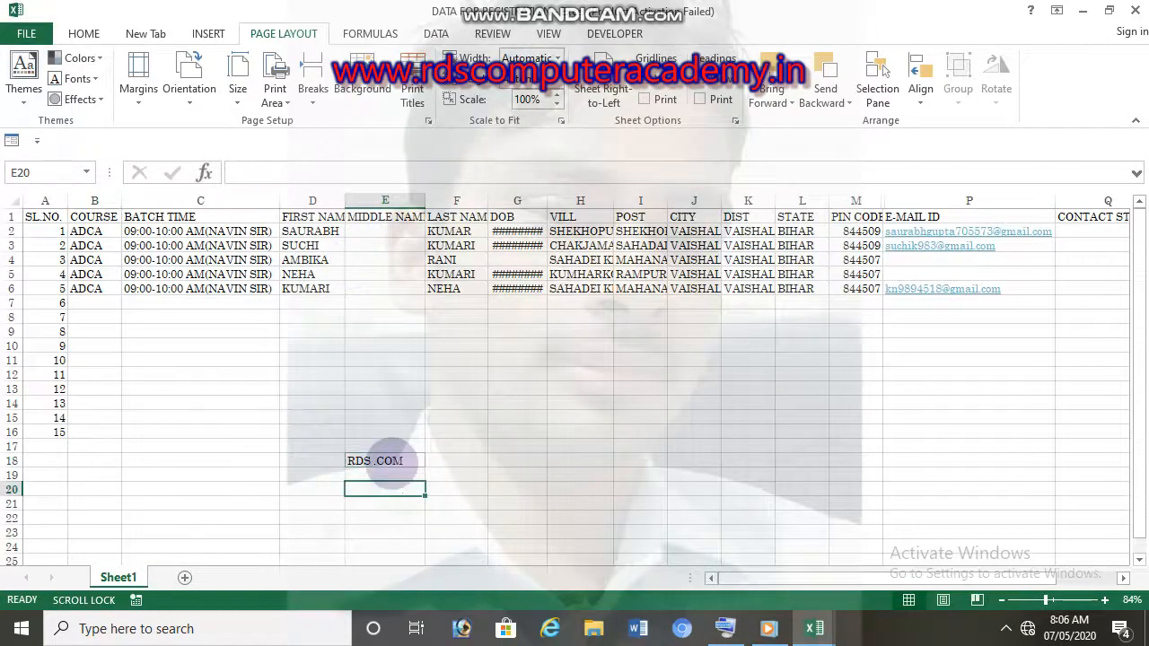
# - Set the page order to Over, then down in Page Setup and check the print preview
pyautogui.click(413, 87)
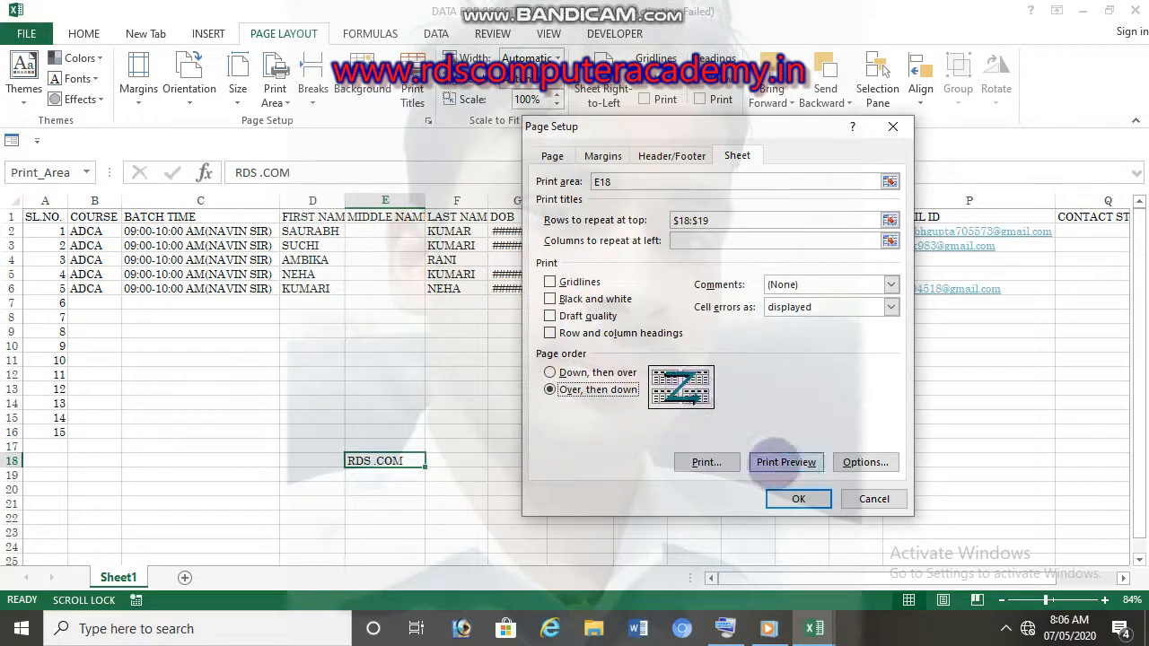
pyautogui.click(777, 462)
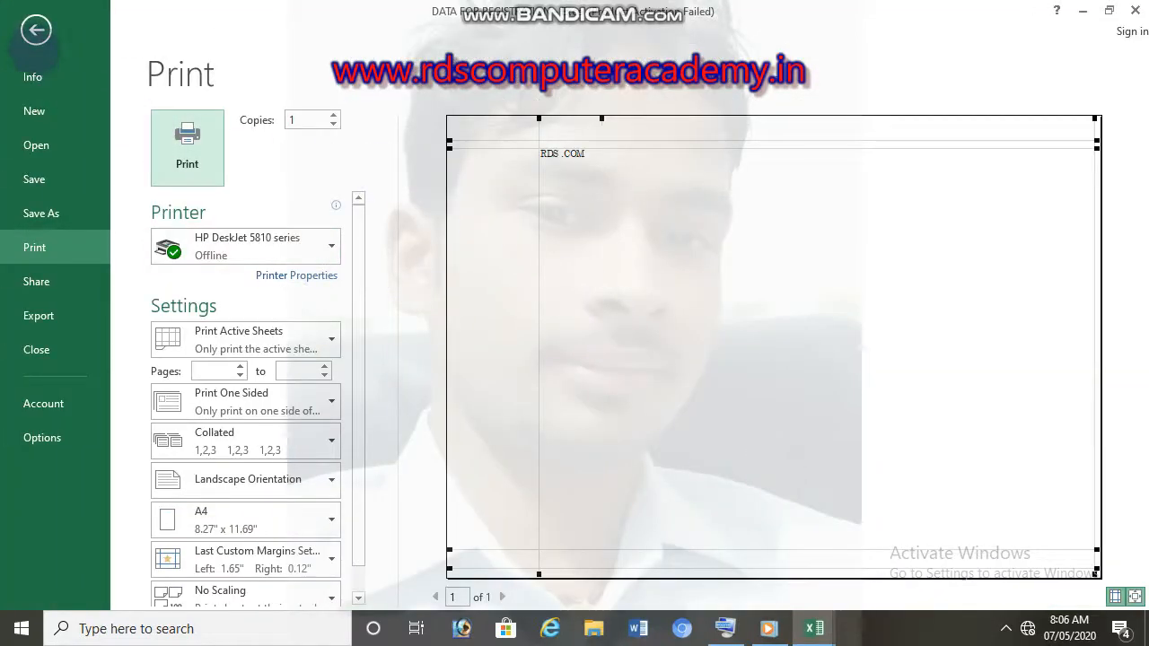
pyautogui.click(30, 34)
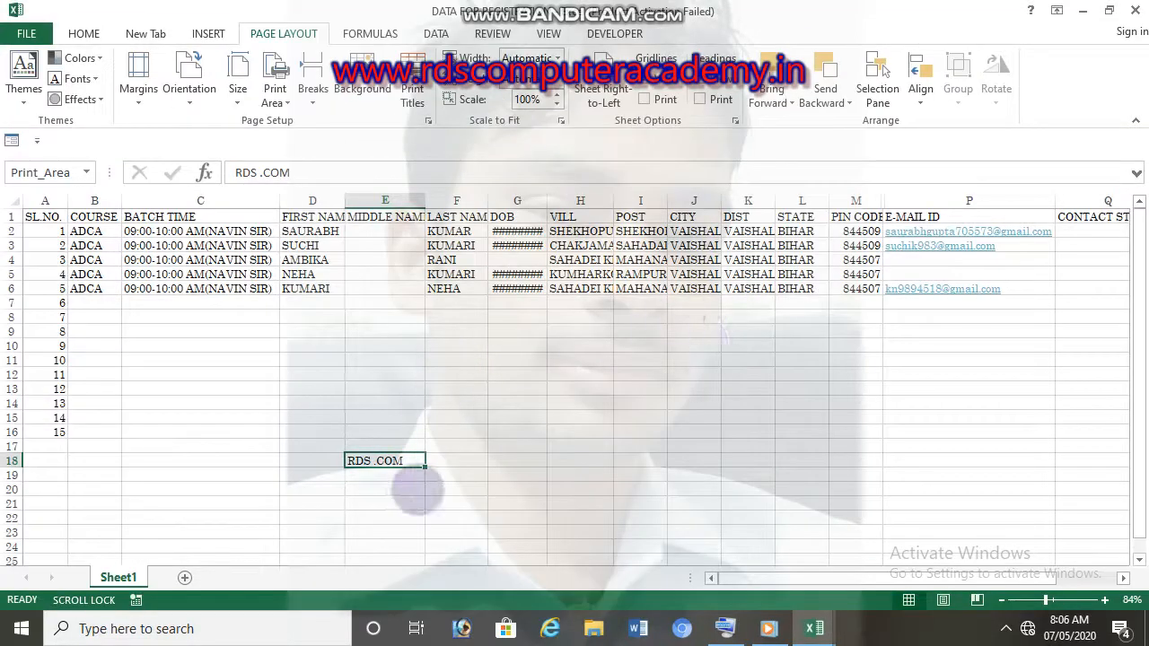
# - Add a custom header with RDS.COM in the left section and check it in the print preview
pyautogui.click(384, 459)
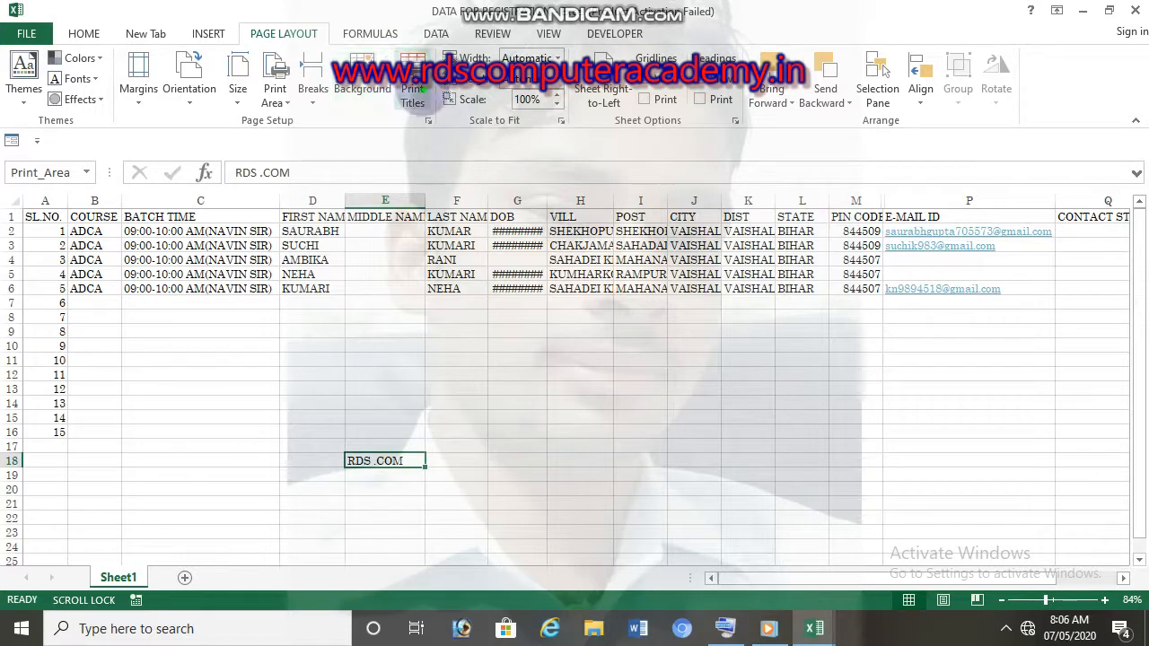
pyautogui.click(412, 89)
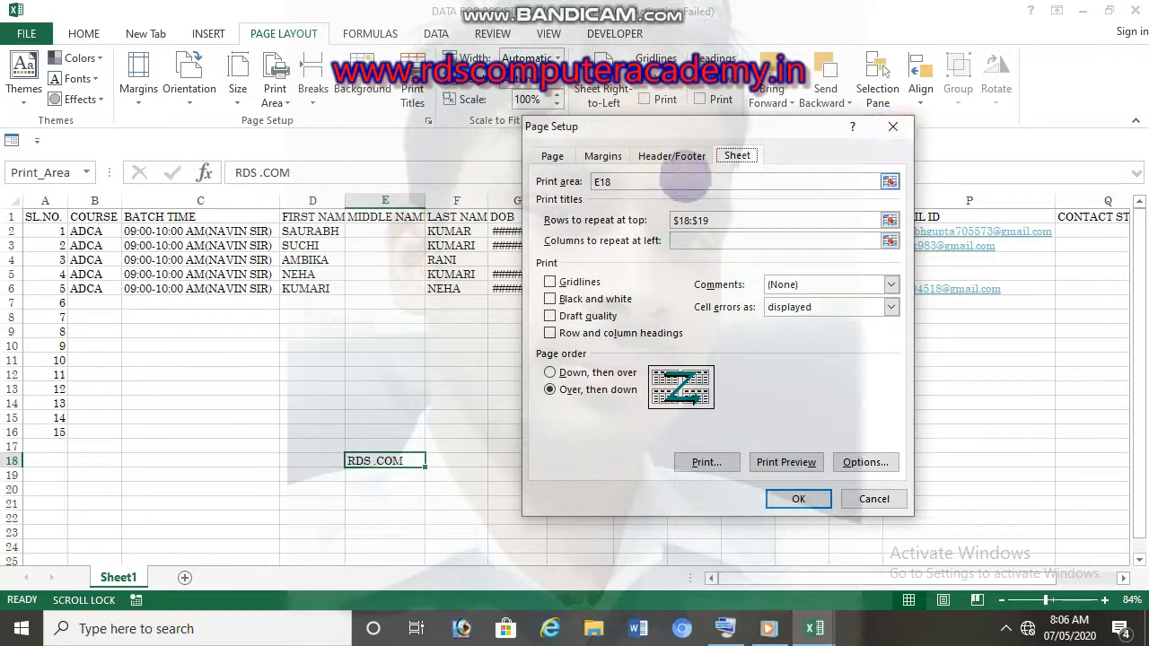
pyautogui.click(684, 157)
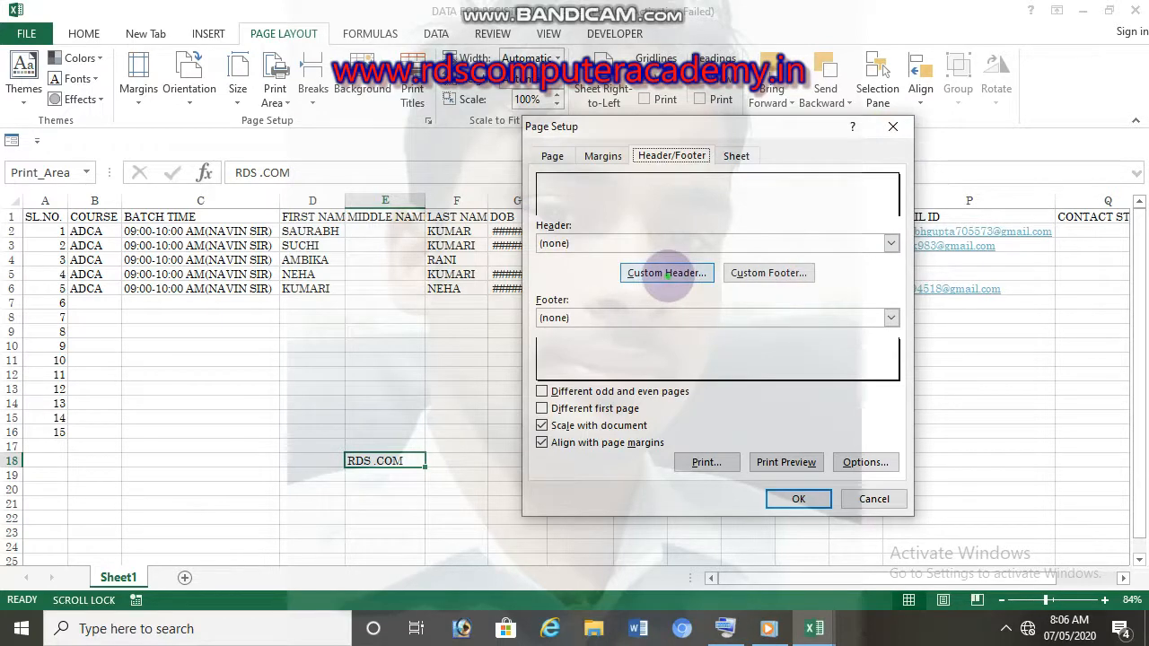
pyautogui.click(667, 273)
pyautogui.click(526, 373)
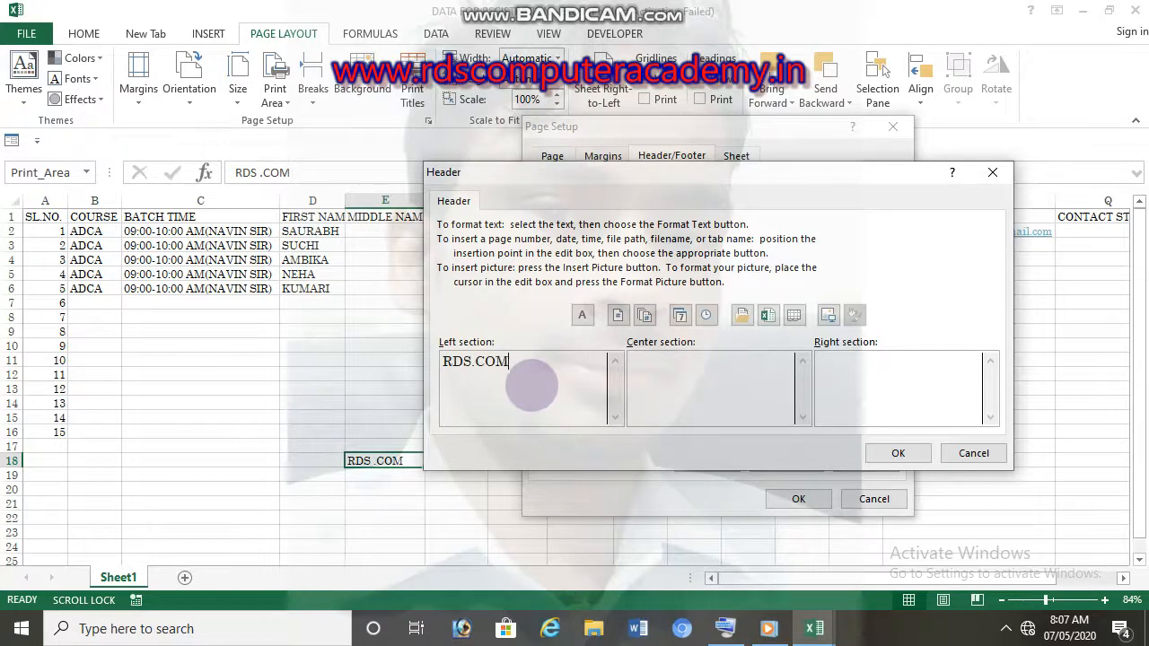
pyautogui.click(897, 453)
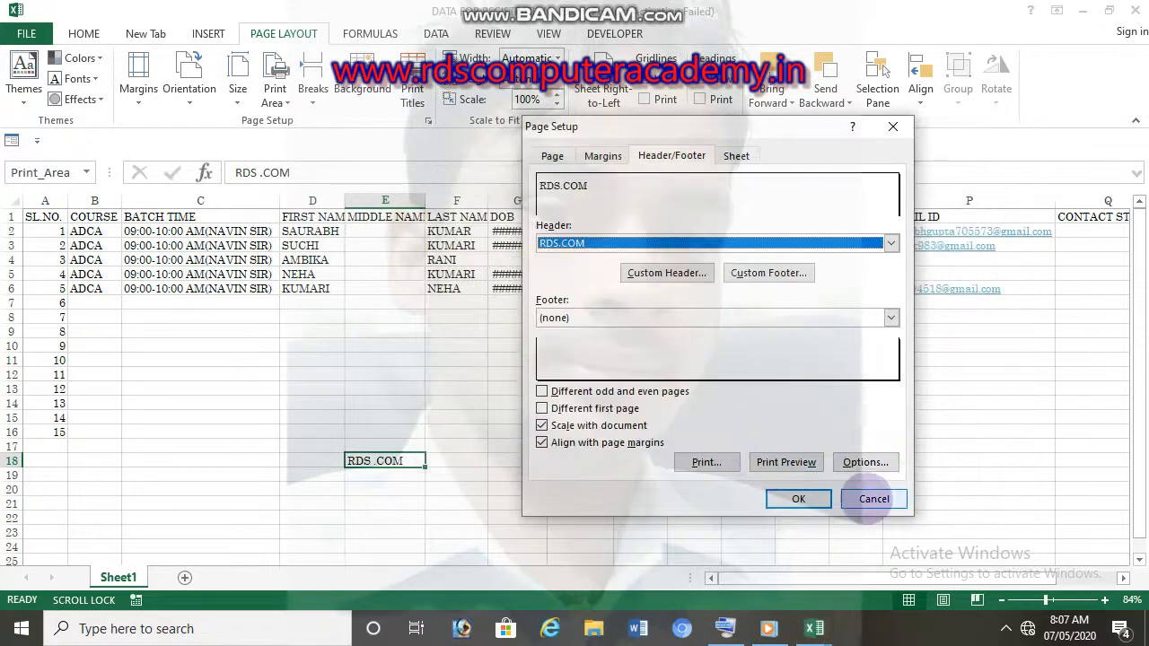
pyautogui.click(786, 462)
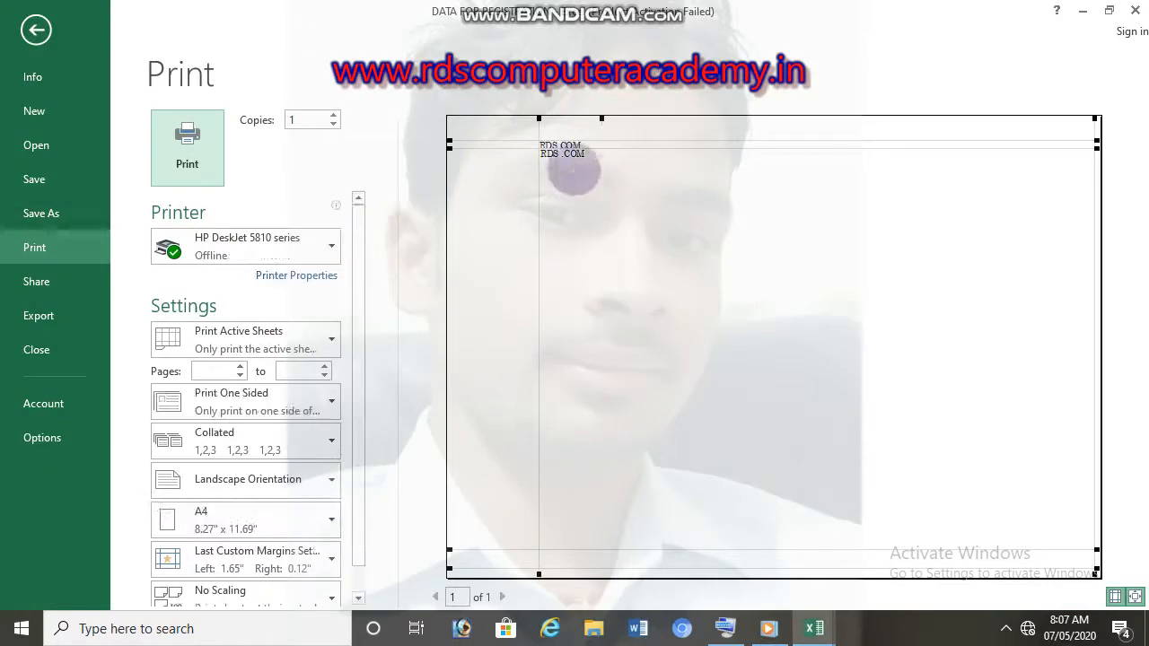
pyautogui.press('Escape')
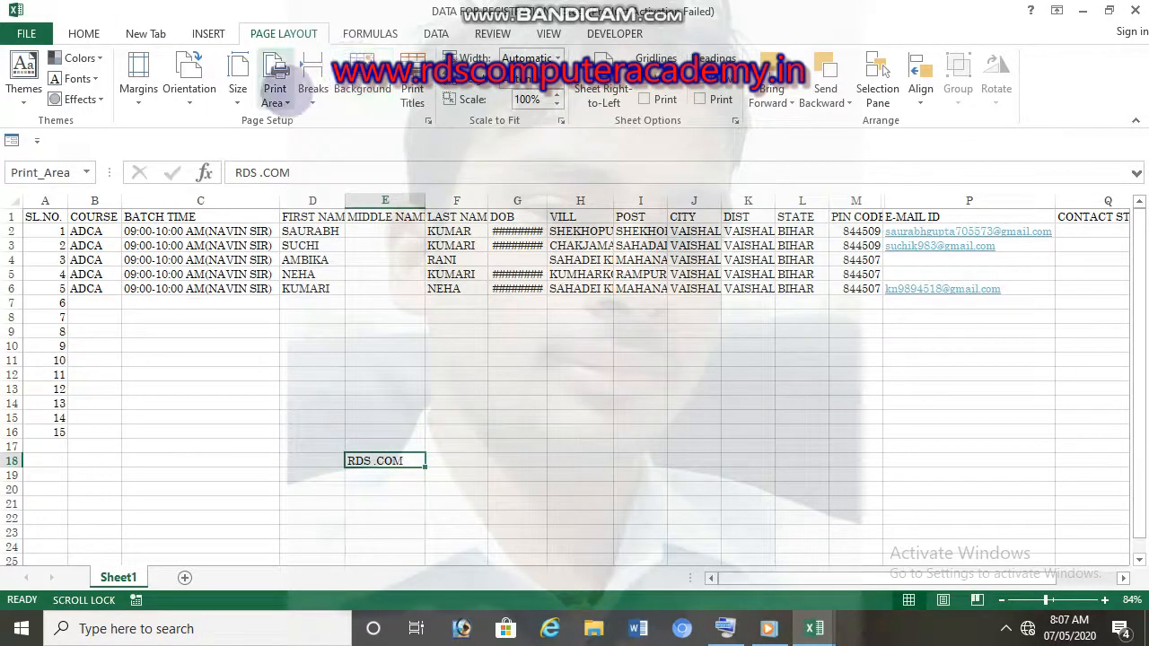
# - Clear the E18 print area in Page Setup and preview the whole sheet
pyautogui.click(412, 89)
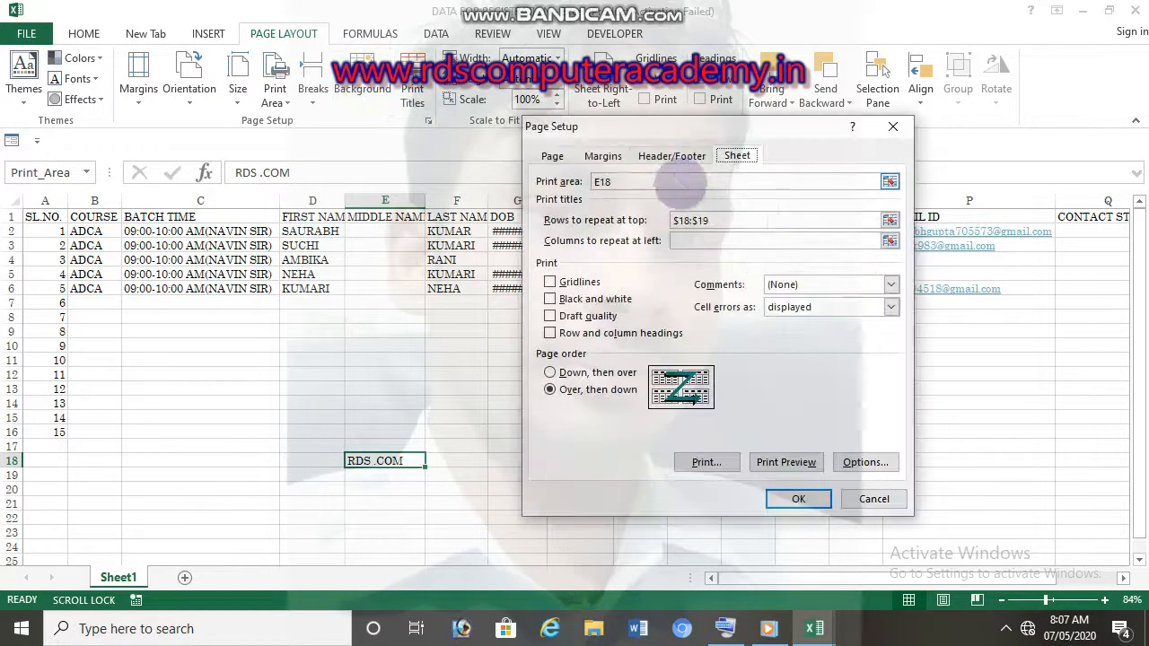
pyautogui.click(619, 182)
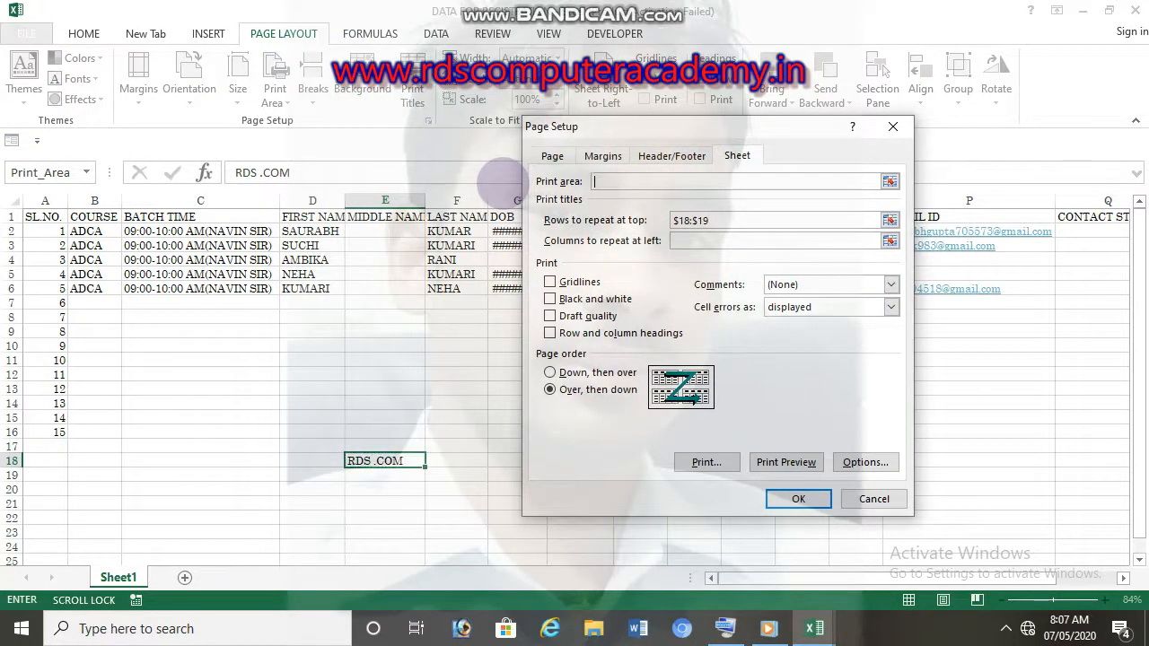
pyautogui.click(783, 464)
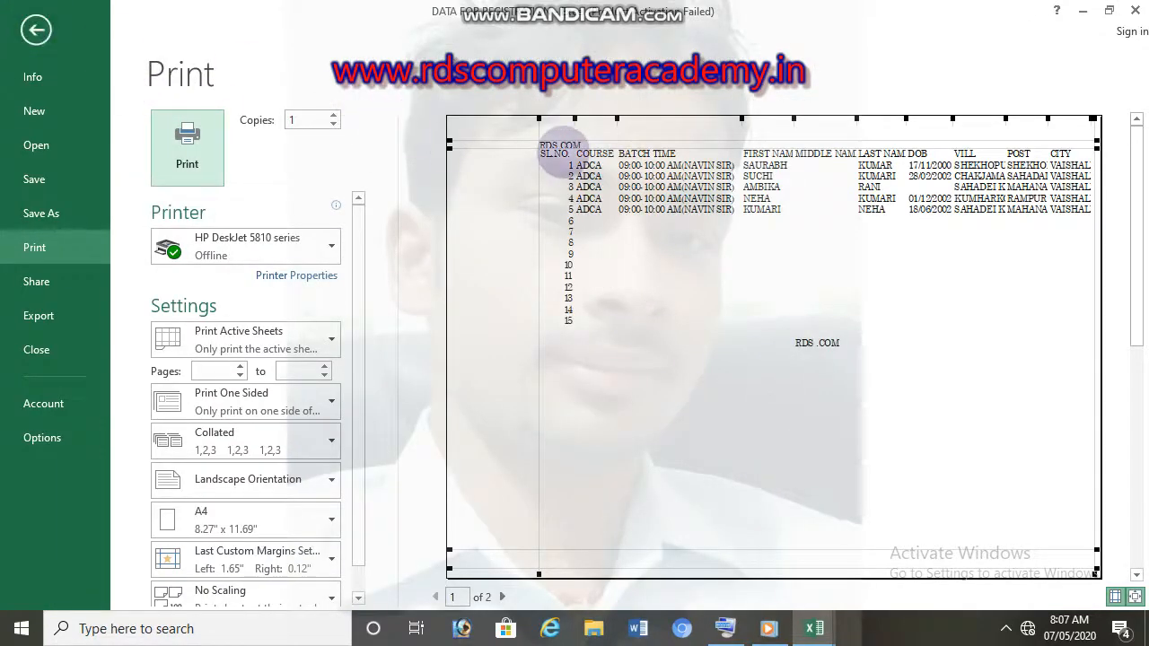
# - Increase the top margin in the print preview so the table starts below the header, and return to the sheet
pyautogui.click(559, 149)
pyautogui.moveTo(561, 159); pyautogui.dragTo(578, 179)
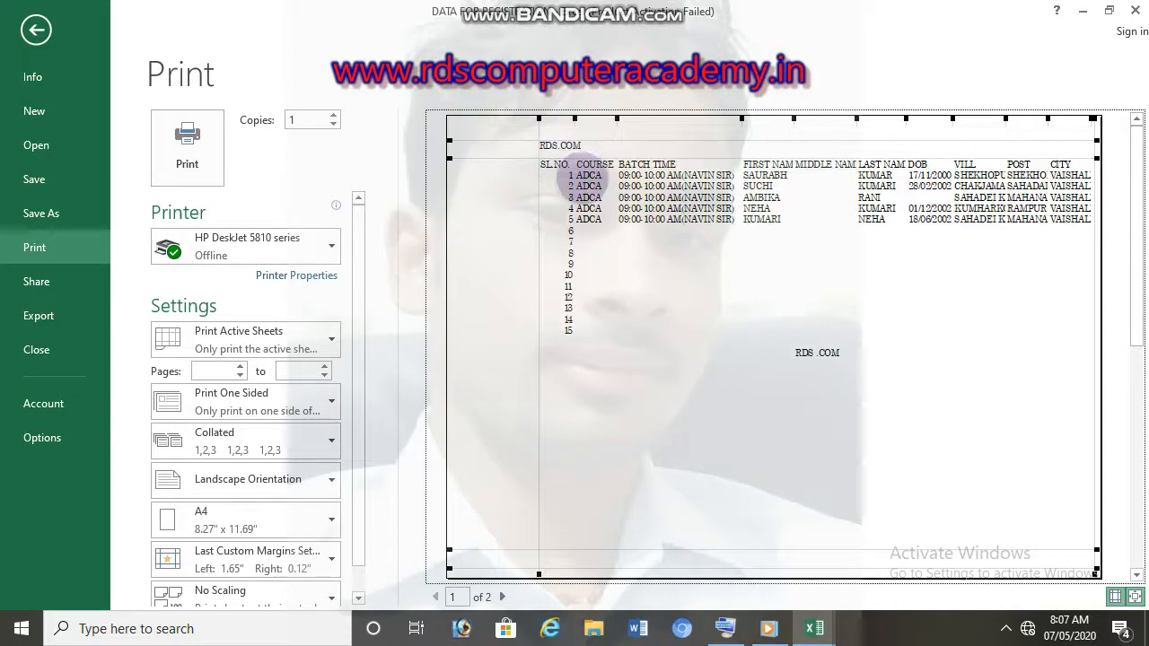
pyautogui.click(36, 30)
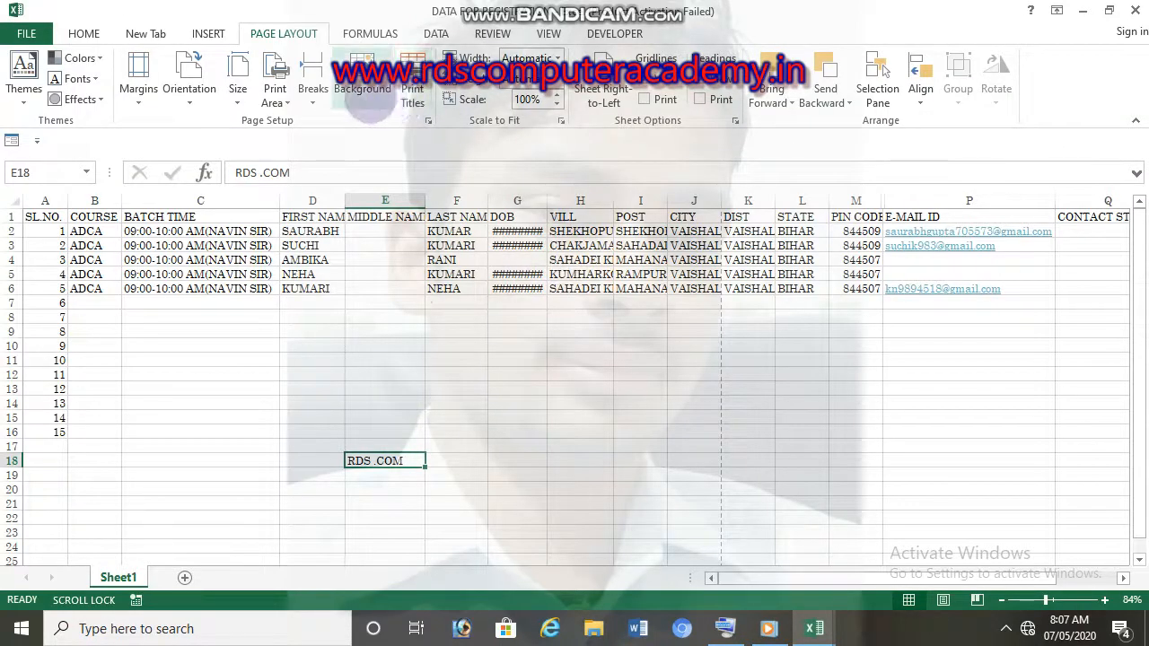
# - Move the RDS.COM header text from the left section to the center section and check it in the print preview
pyautogui.click(274, 92)
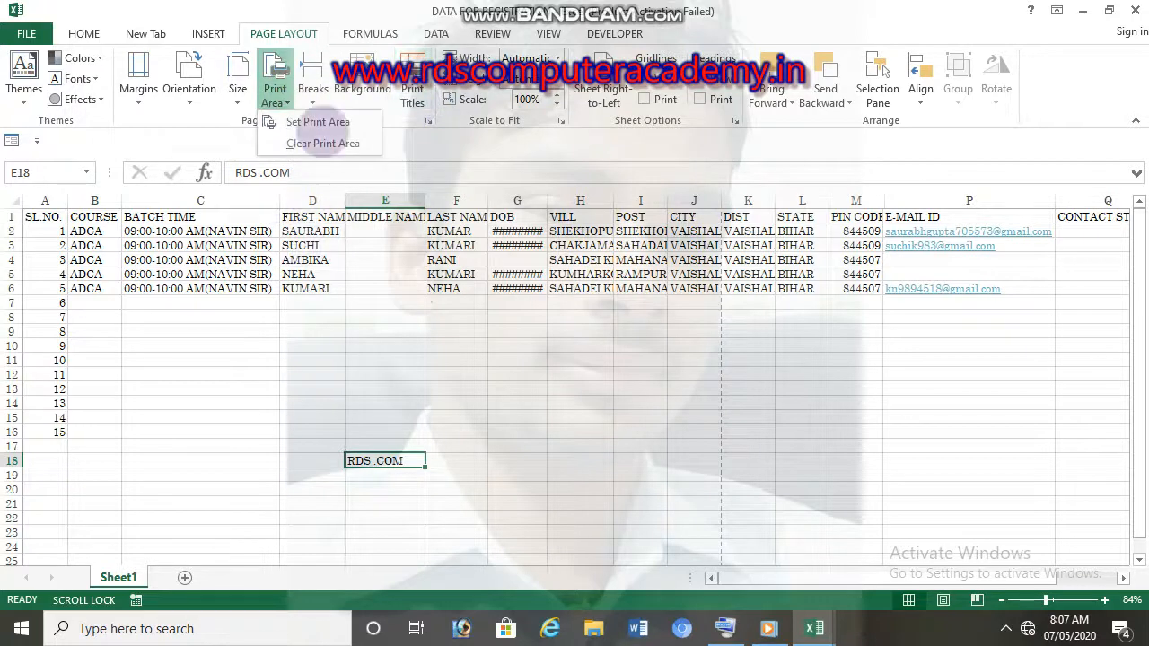
pyautogui.click(416, 101)
pyautogui.click(672, 156)
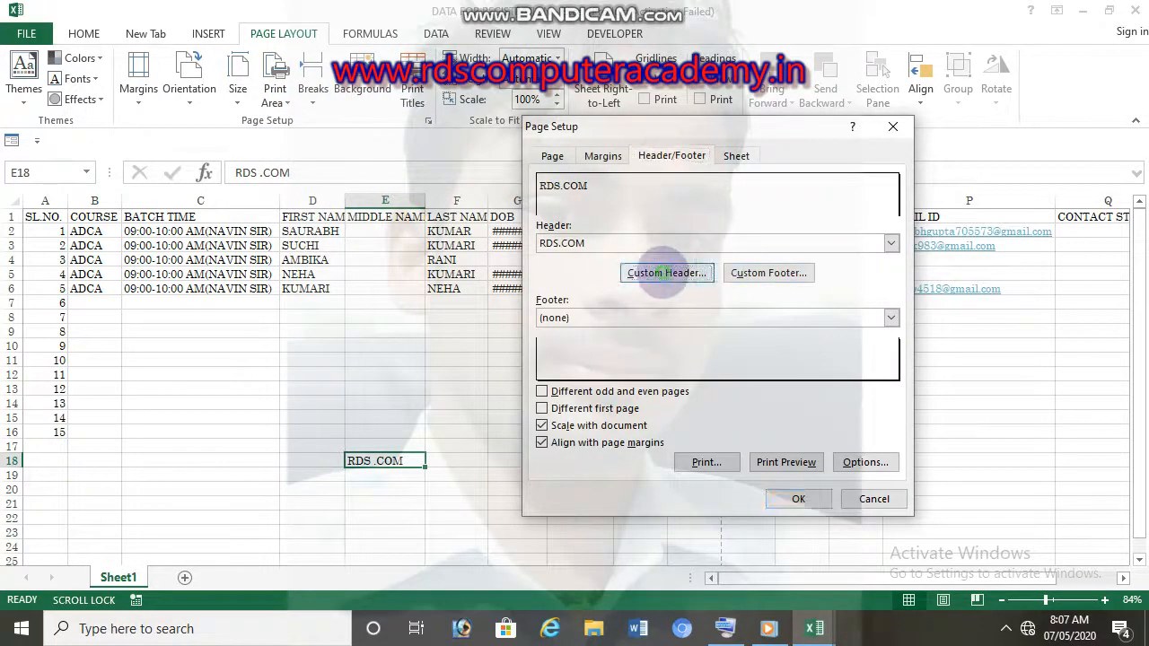
pyautogui.click(666, 273)
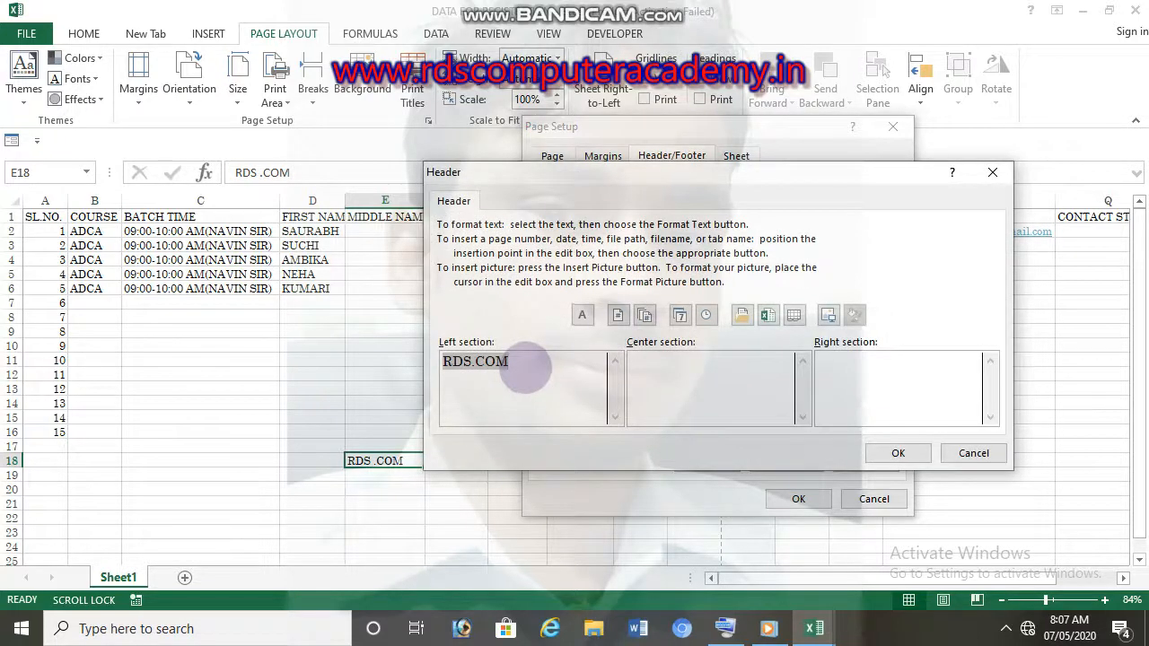
pyautogui.press('Delete')
pyautogui.click(635, 389)
pyautogui.hotkey('ctrl', 'v')
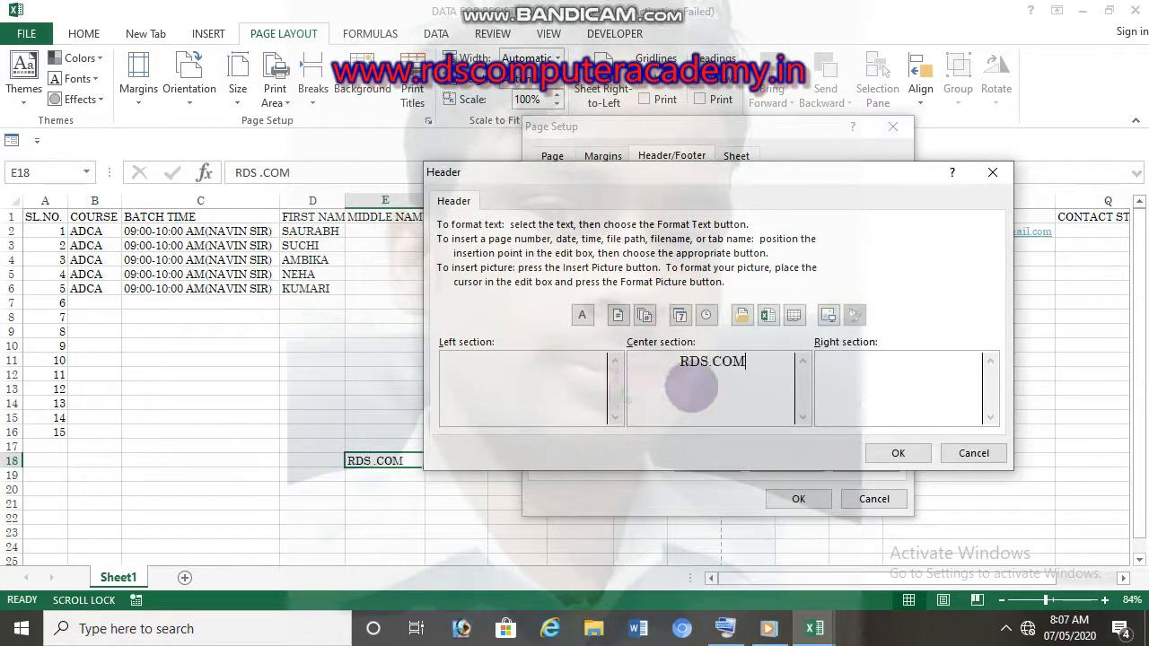
pyautogui.click(899, 453)
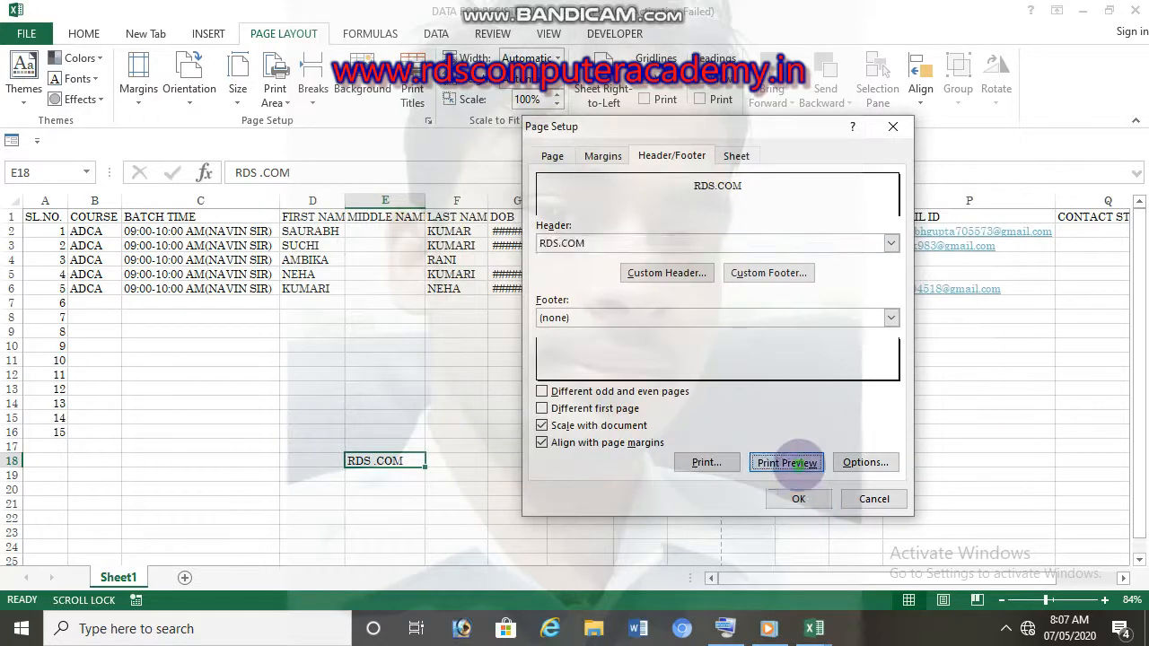
pyautogui.click(785, 463)
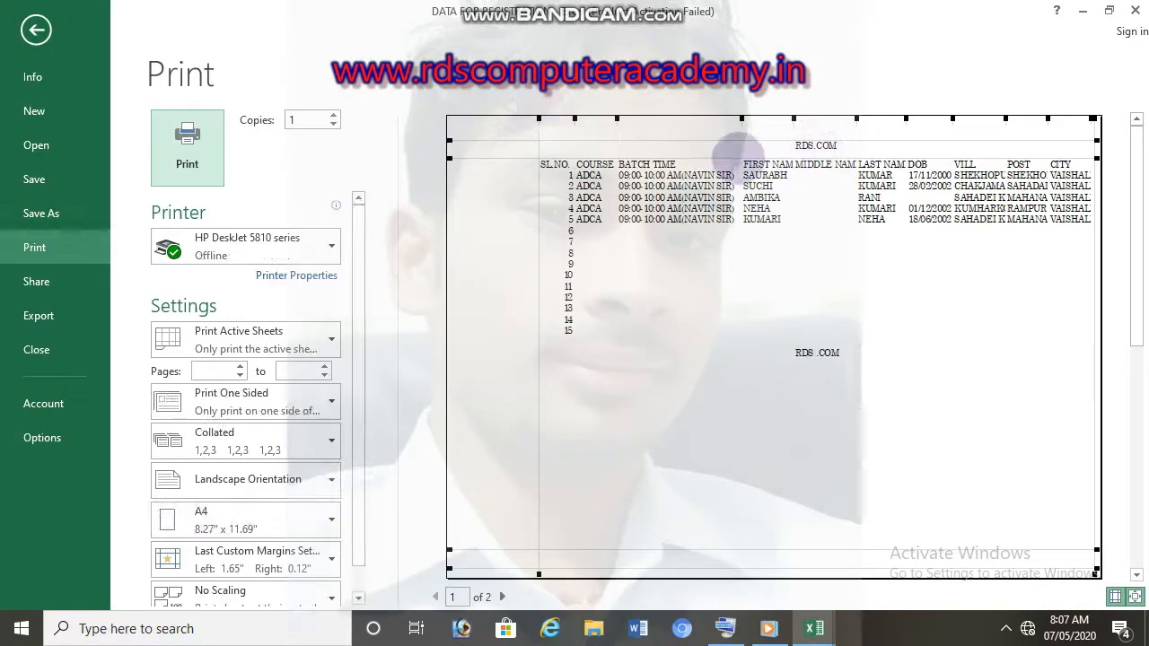
pyautogui.click(37, 30)
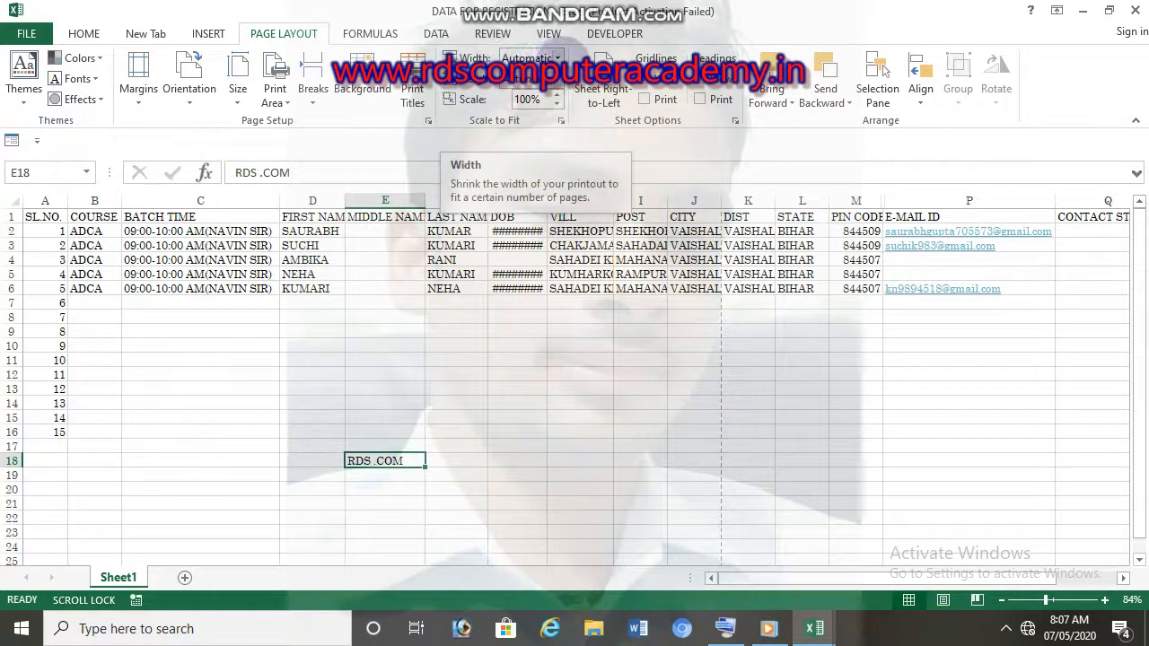
pyautogui.click(556, 58)
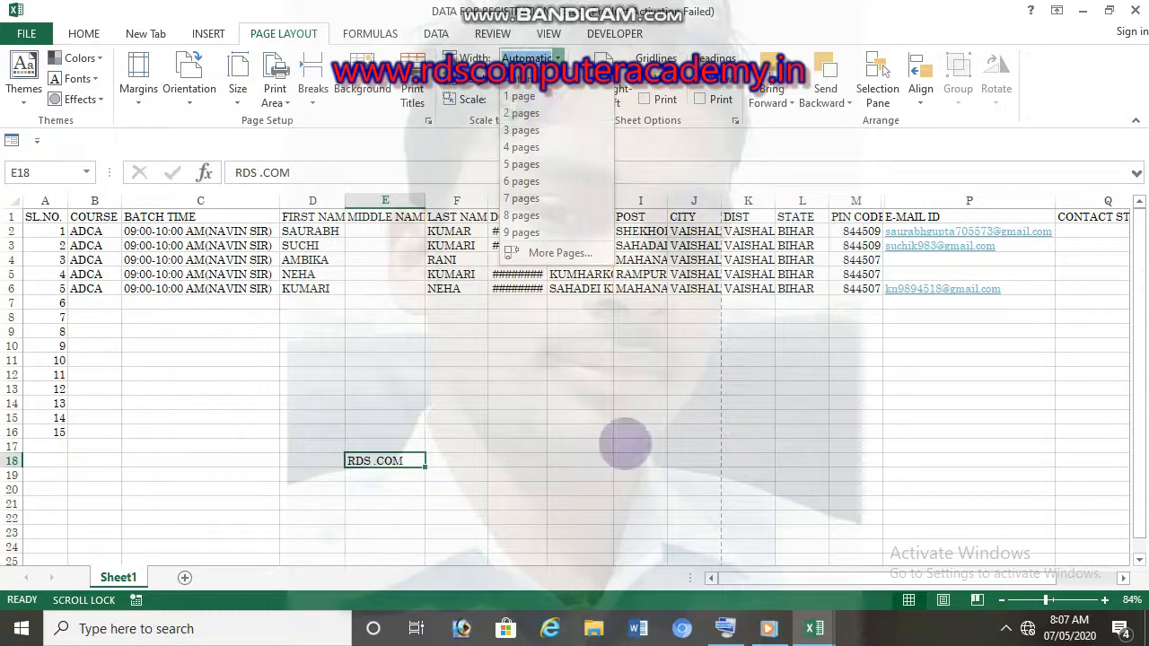
pyautogui.click(769, 628)
pyautogui.moveTo(182, 269)
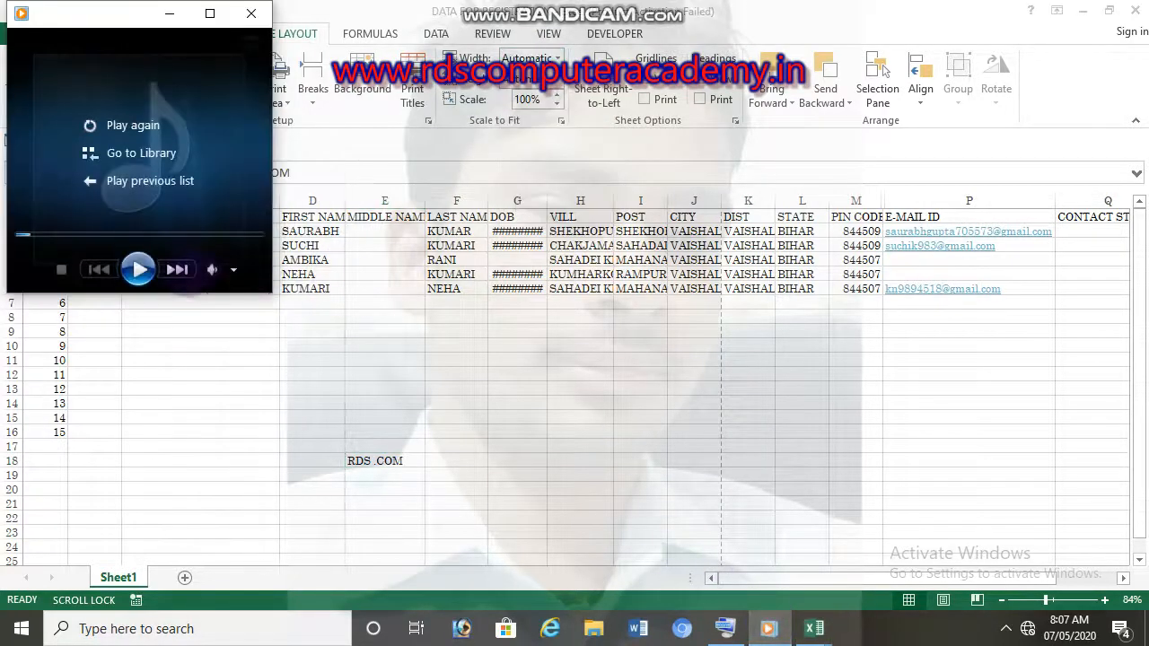
# - Restart the song in the media player, and open the 14 February folder under it office > IT OFFICE on drive E in File Explorer
pyautogui.click(137, 269)
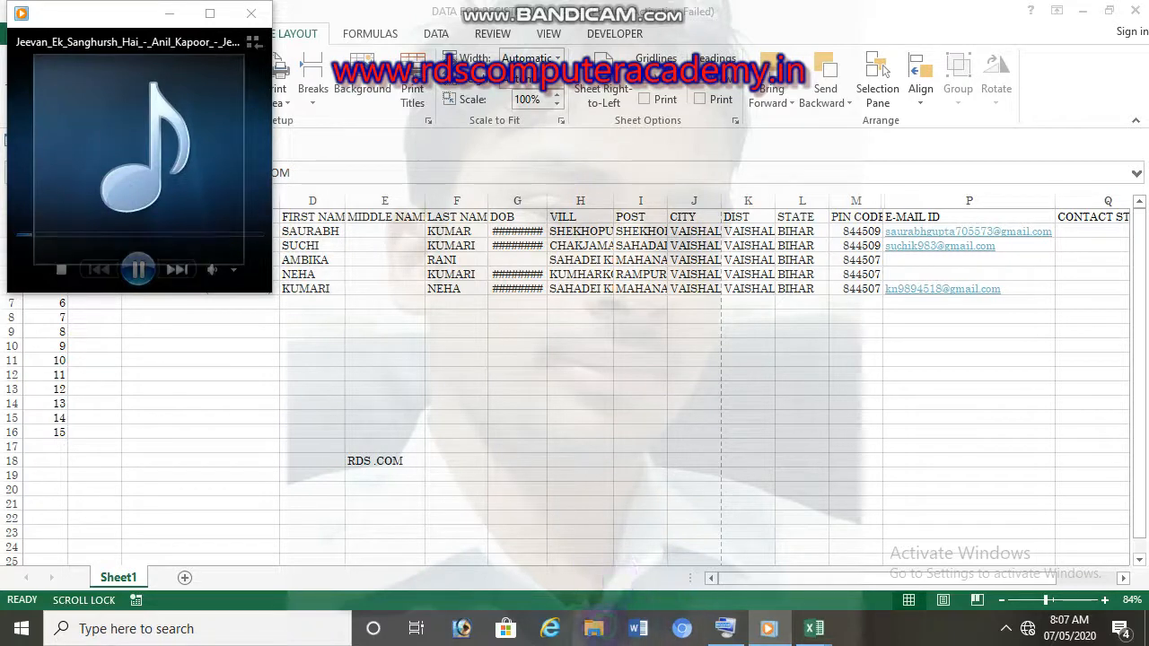
pyautogui.press('super+e')
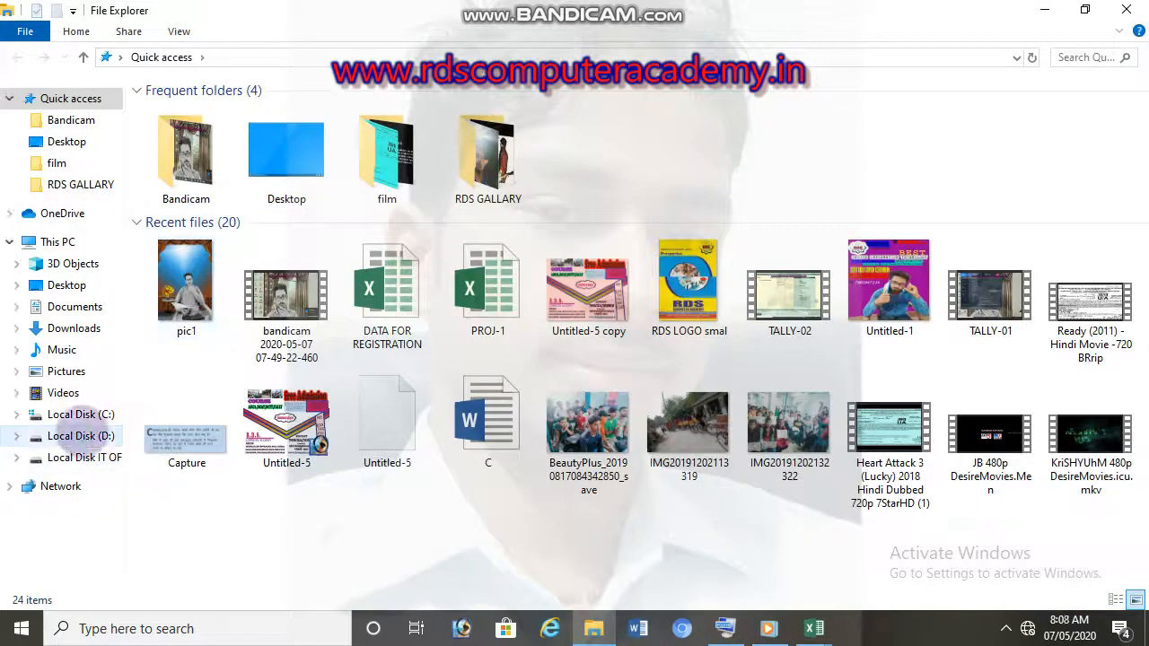
pyautogui.click(101, 437)
pyautogui.click(112, 457)
pyautogui.click(274, 126)
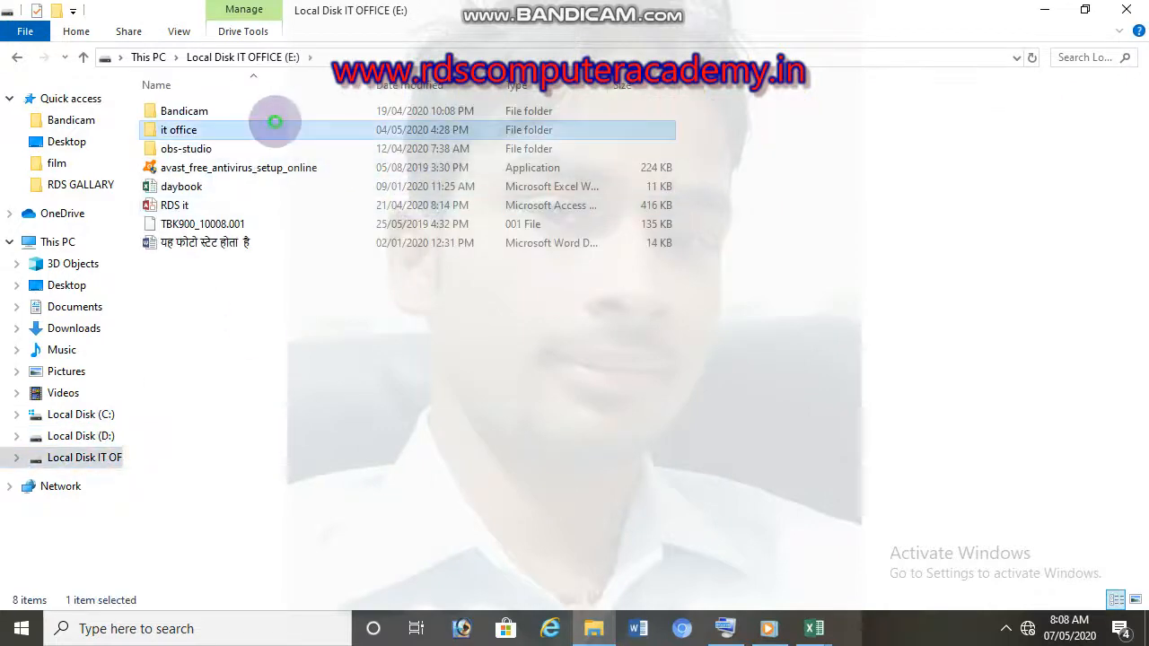
pyautogui.doubleClick(275, 126)
pyautogui.doubleClick(261, 110)
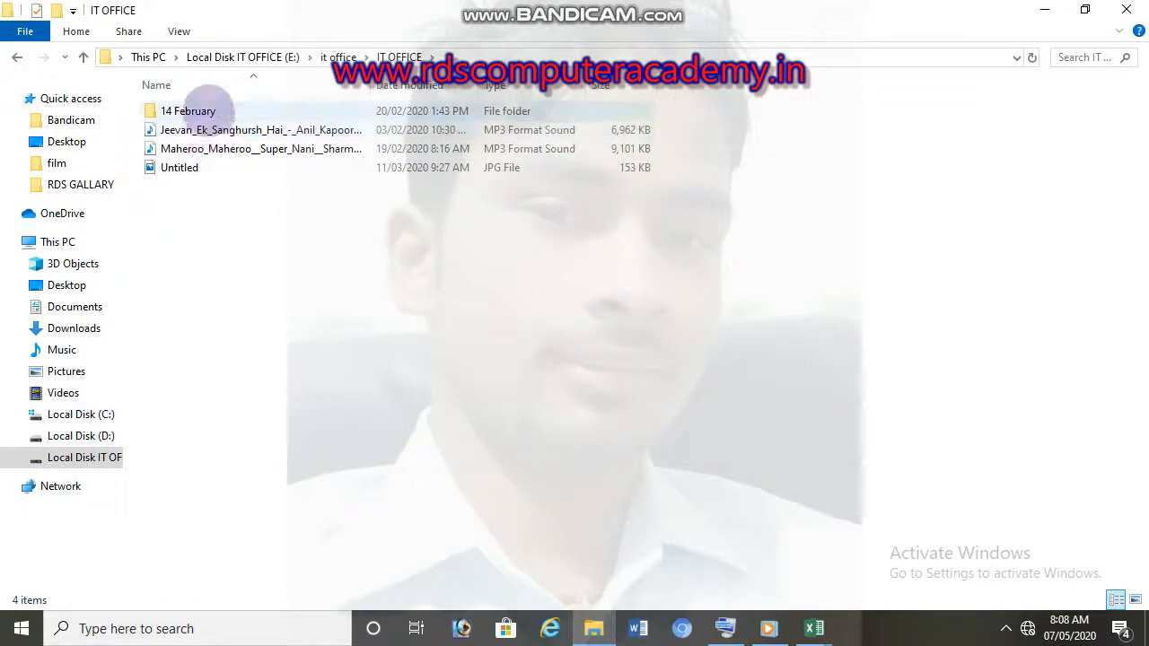
pyautogui.doubleClick(212, 111)
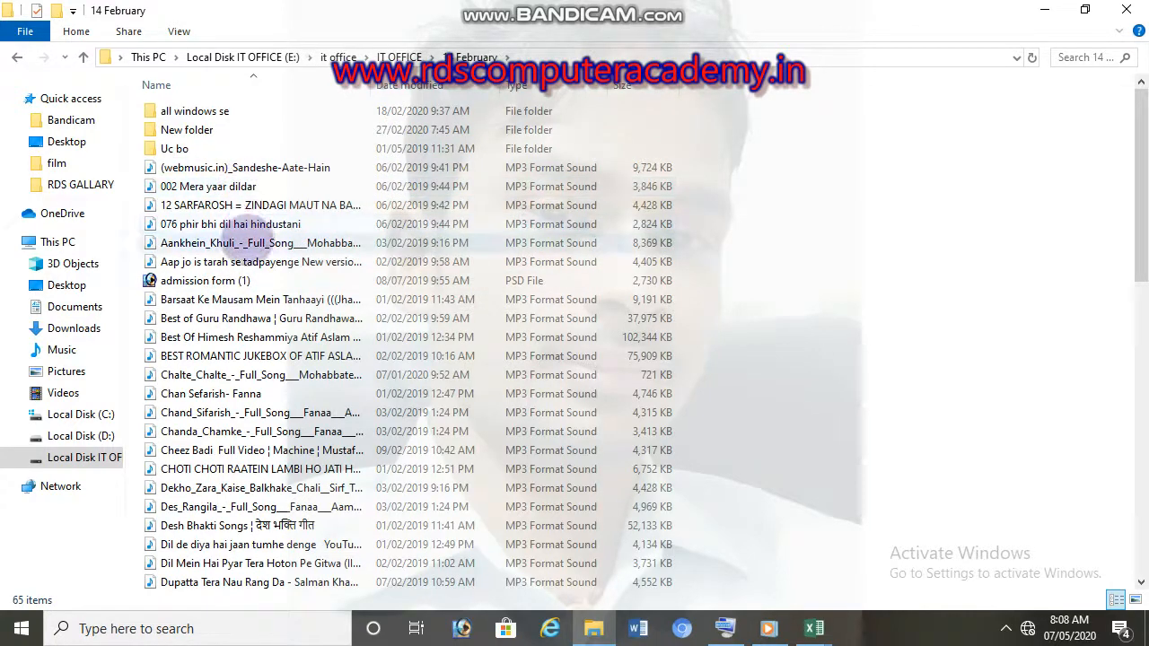
# - Play the song 076 phir bhi dil hai hindustani, and minimise the player and folder windows to return to Excel
pyautogui.doubleClick(247, 225)
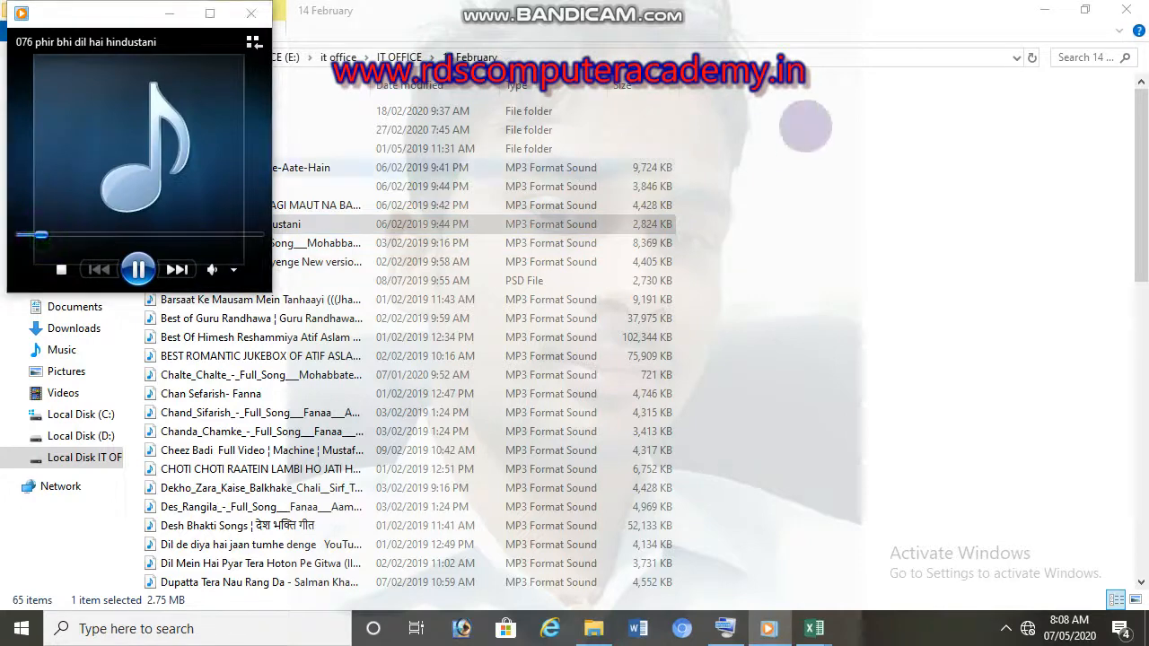
pyautogui.click(169, 13)
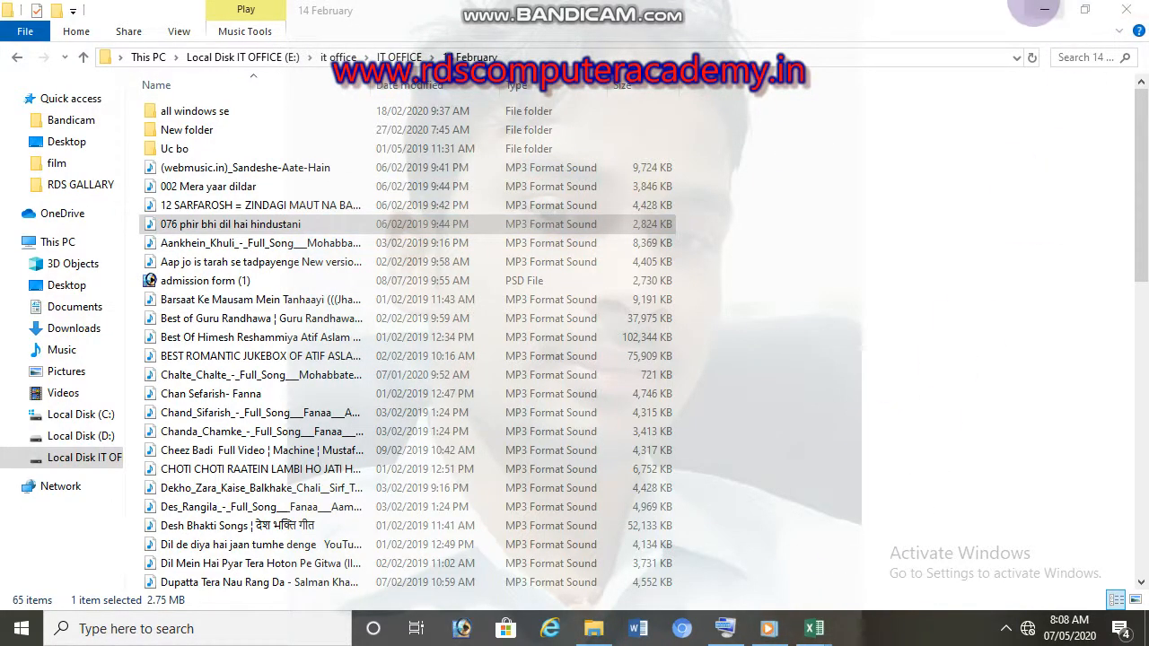
pyautogui.click(1044, 9)
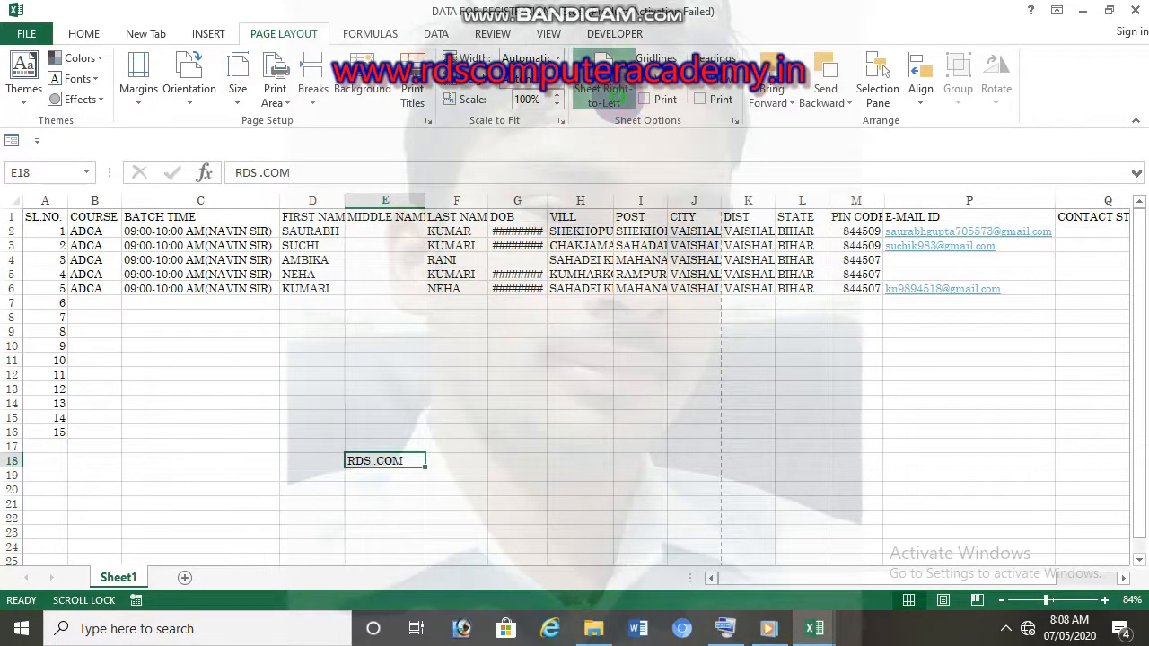
# - Switch the sheet to right-to-left, view its columns beyond CURRENT TOPIC, and switch it back to left-to-right
pyautogui.click(613, 97)
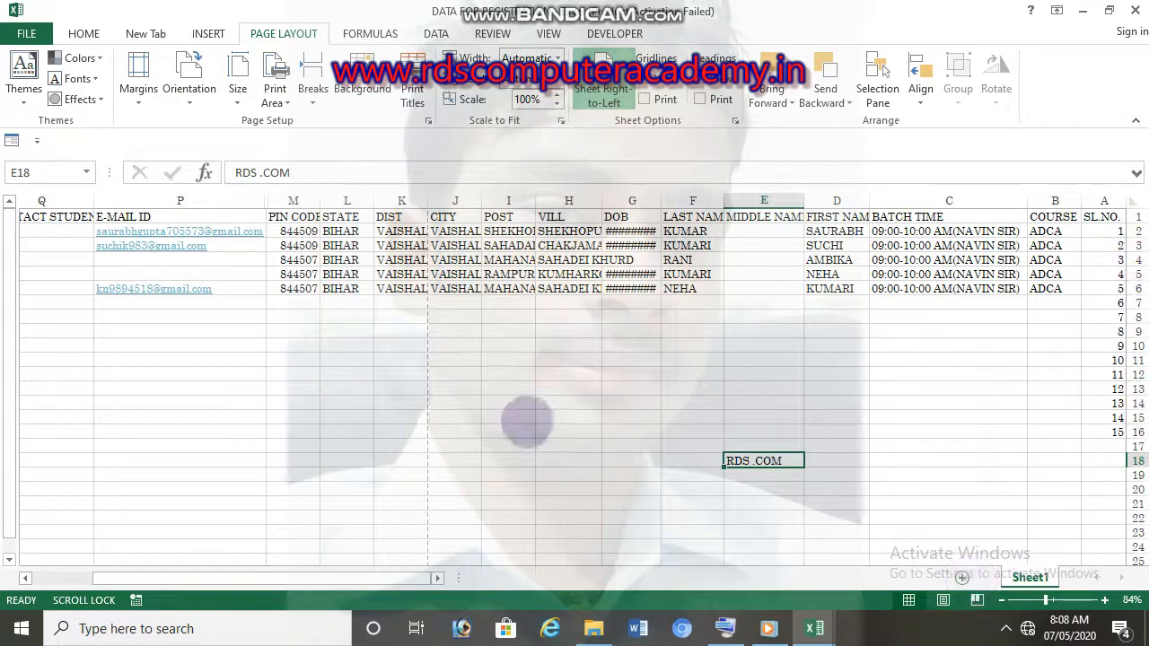
pyautogui.moveTo(385, 579); pyautogui.dragTo(622, 577)
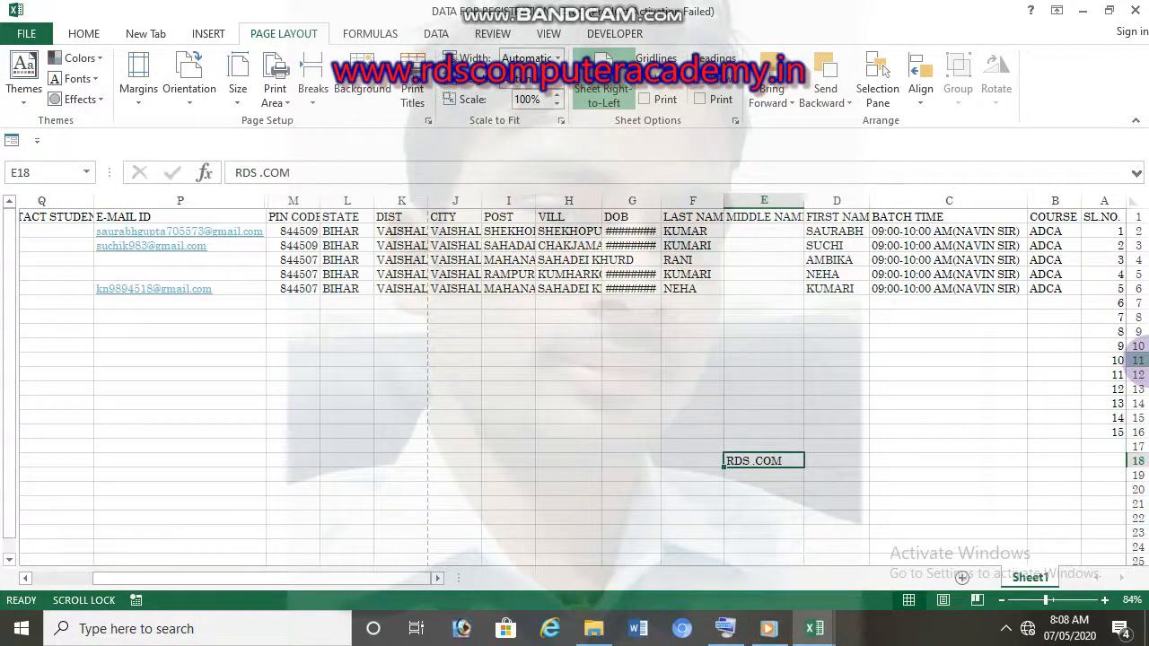
pyautogui.moveTo(274, 579); pyautogui.dragTo(198, 579)
pyautogui.click(41, 217)
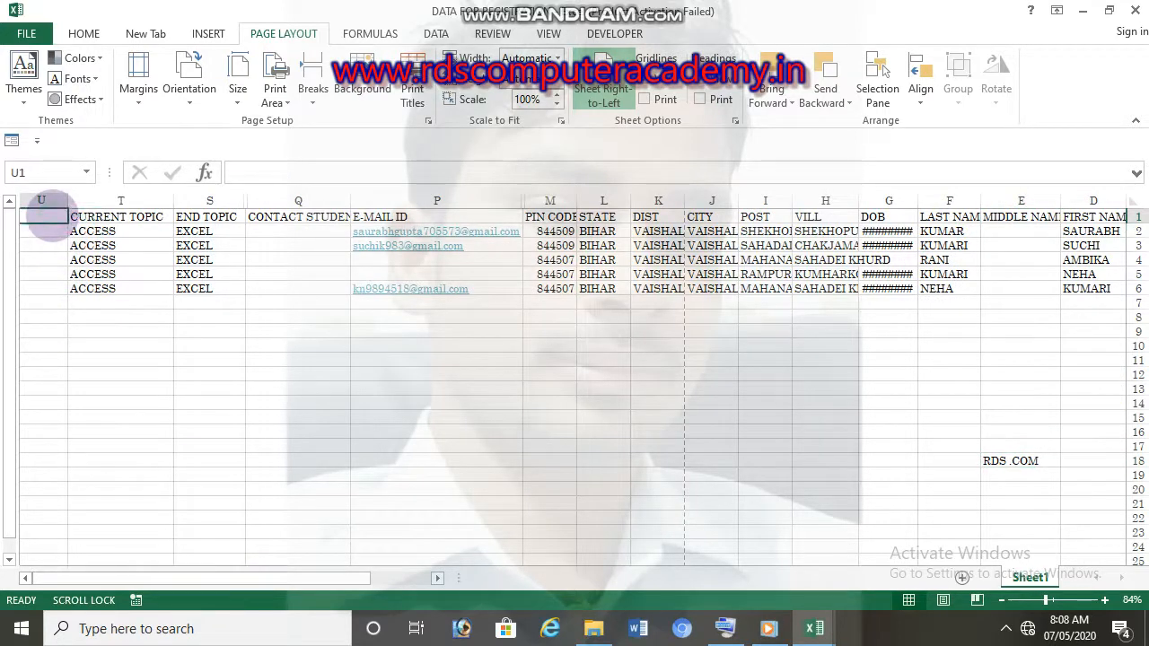
pyautogui.press('Left')
pyautogui.press('Left')
pyautogui.press('Left')
pyautogui.press('Left')
pyautogui.press('Left')
pyautogui.press('Left')
pyautogui.press('Left')
pyautogui.press('Left')
pyautogui.press('Left')
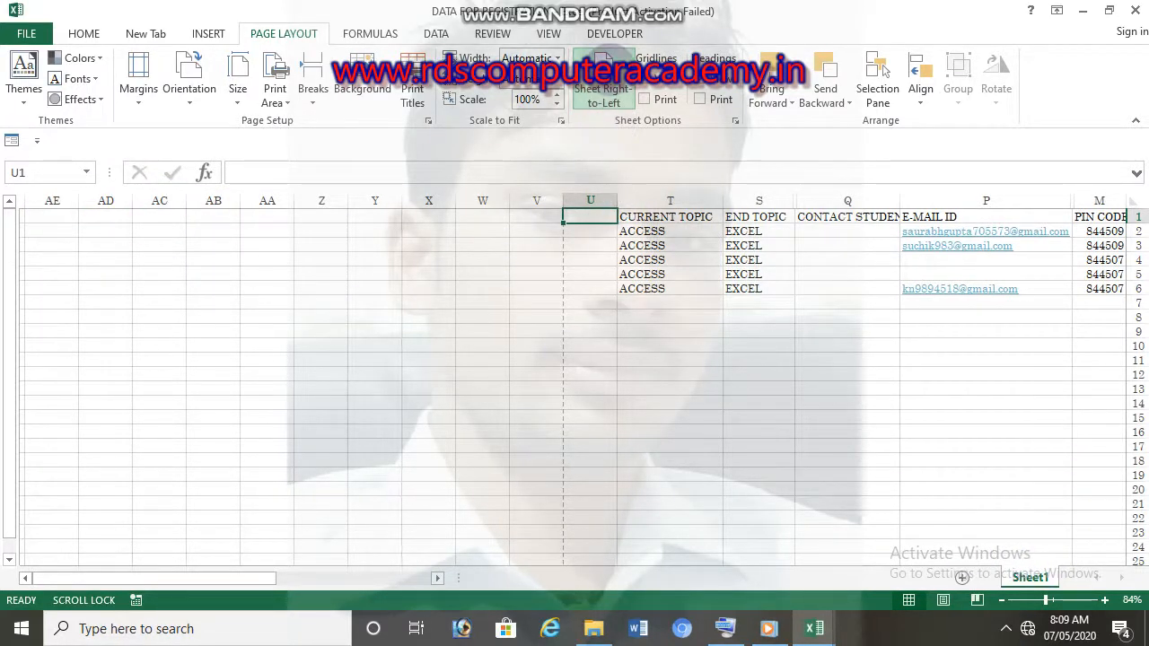
pyautogui.click(603, 90)
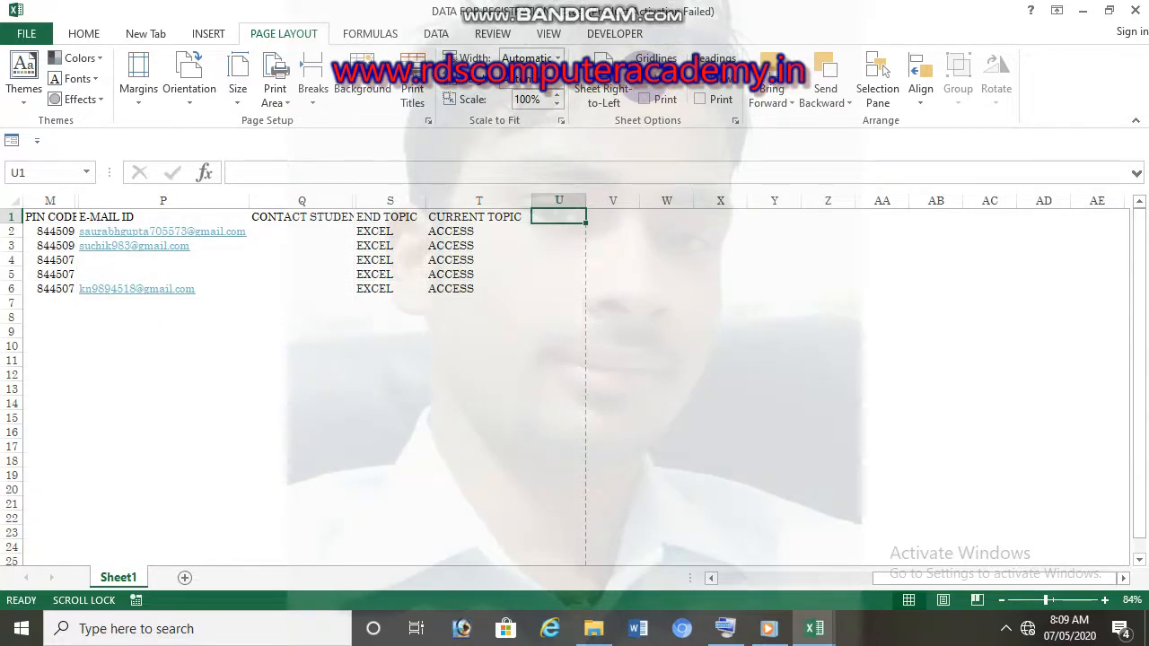
# - Hide the sheet's gridlines and show them again, and check the print preview with gridline printing off
pyautogui.click(365, 402)
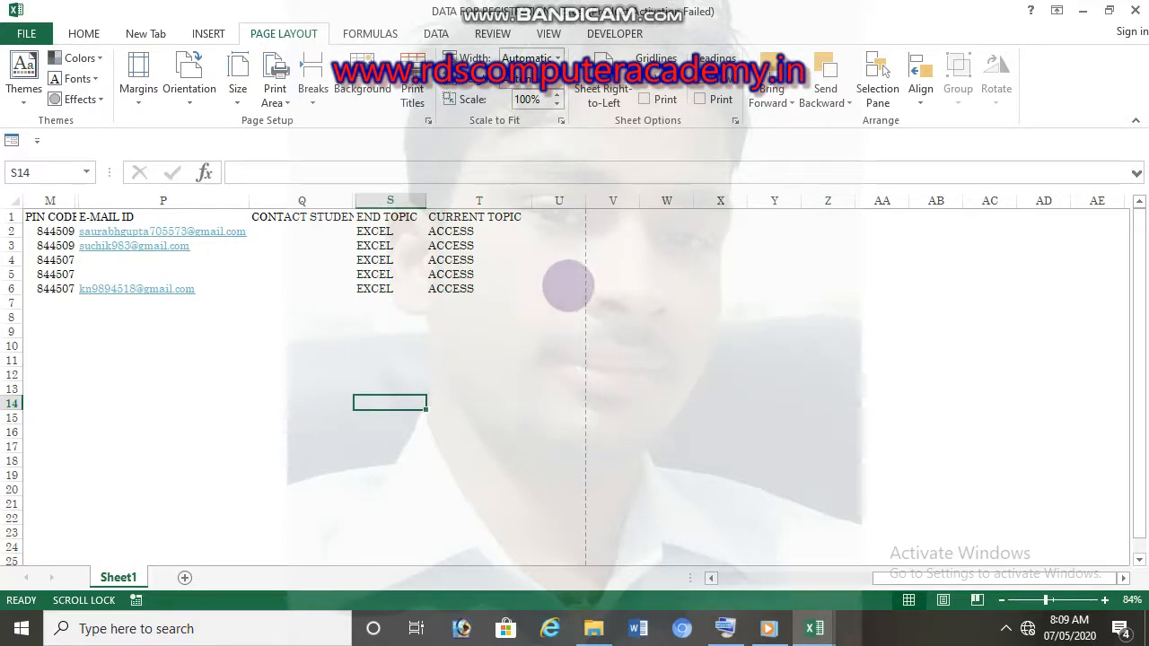
pyautogui.click(644, 79)
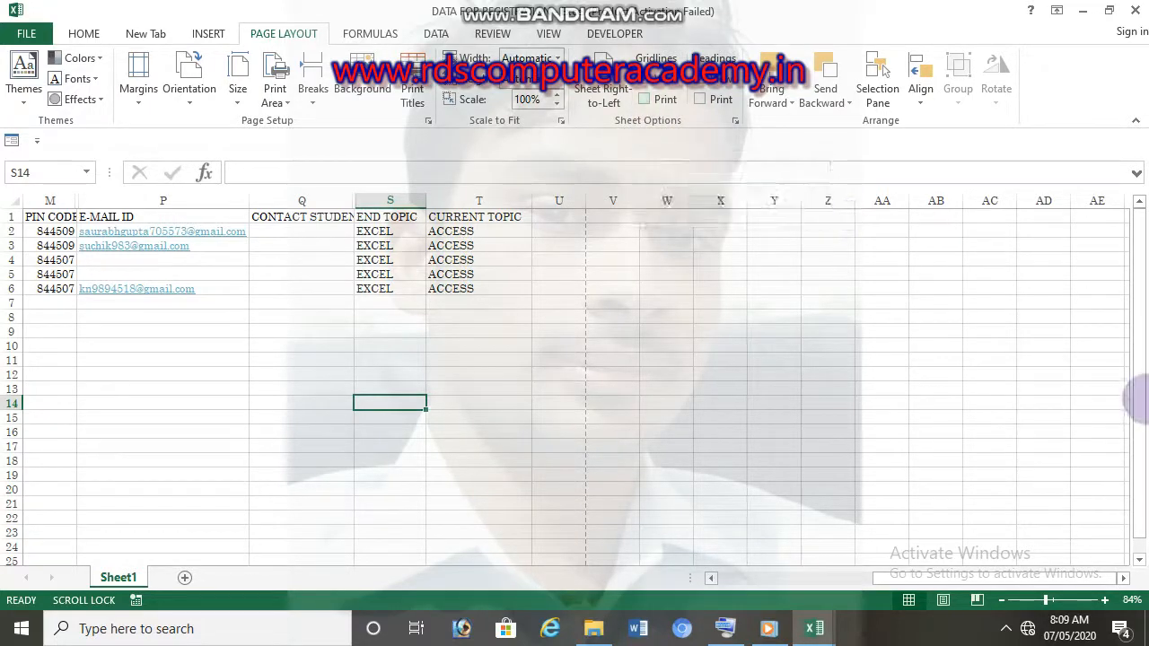
pyautogui.hotkey('ctrl', 'p')
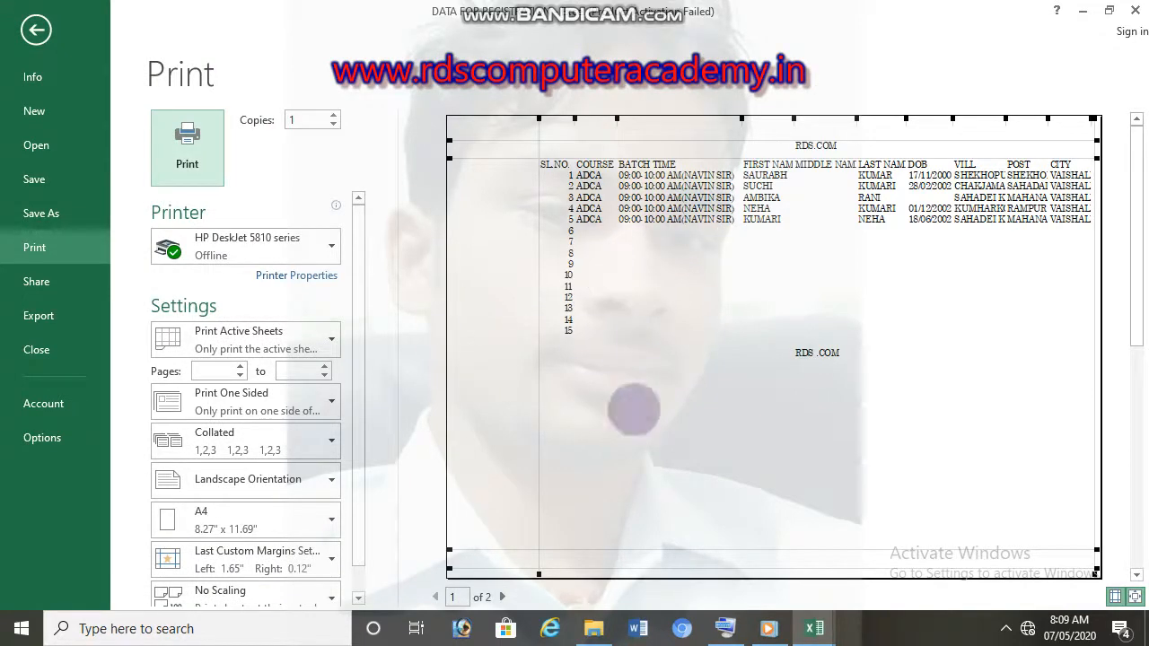
pyautogui.click(36, 30)
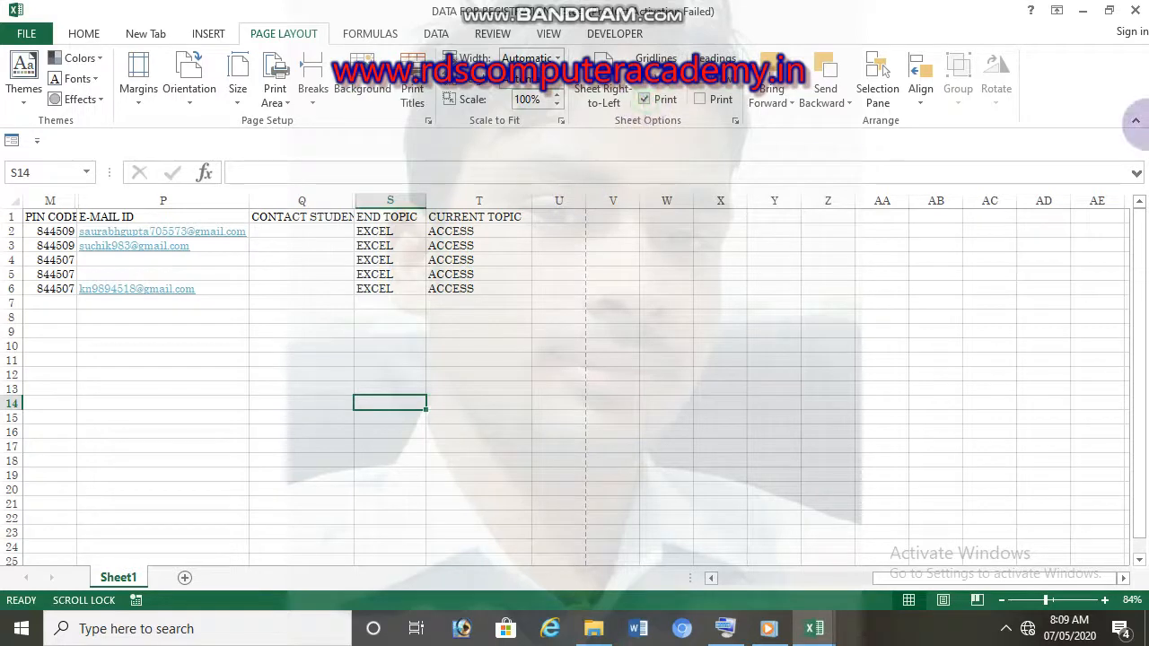
# - Enable printing of gridlines, check them in the print preview, and turn gridline printing off again
pyautogui.hotkey('ctrl', 'p')
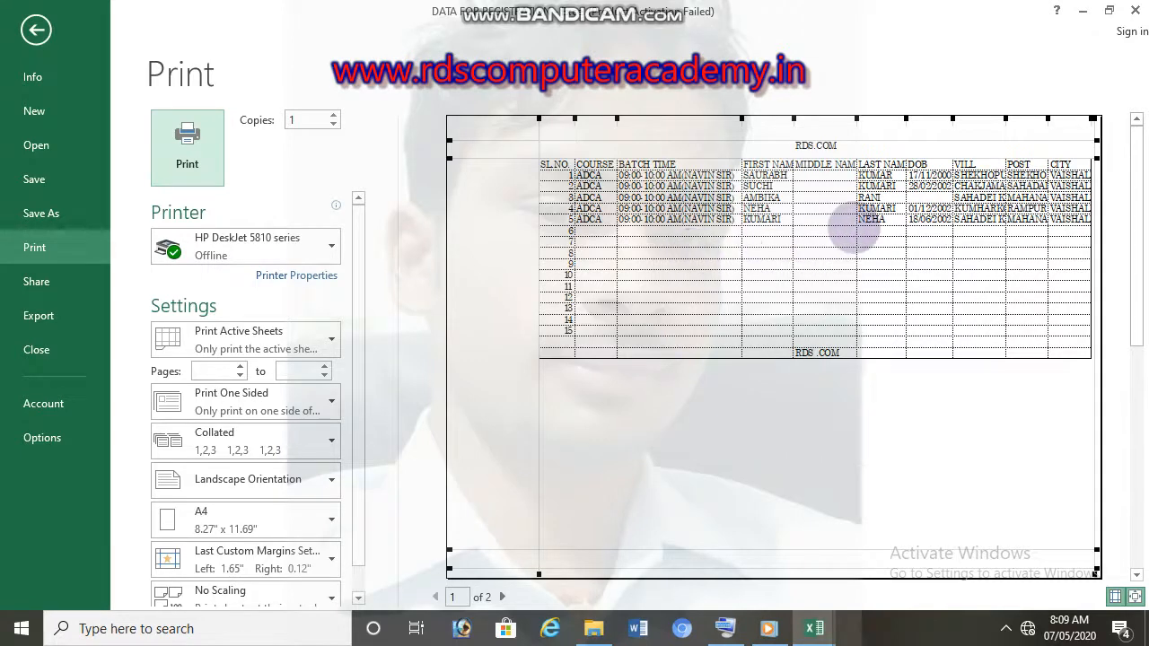
pyautogui.press('Escape')
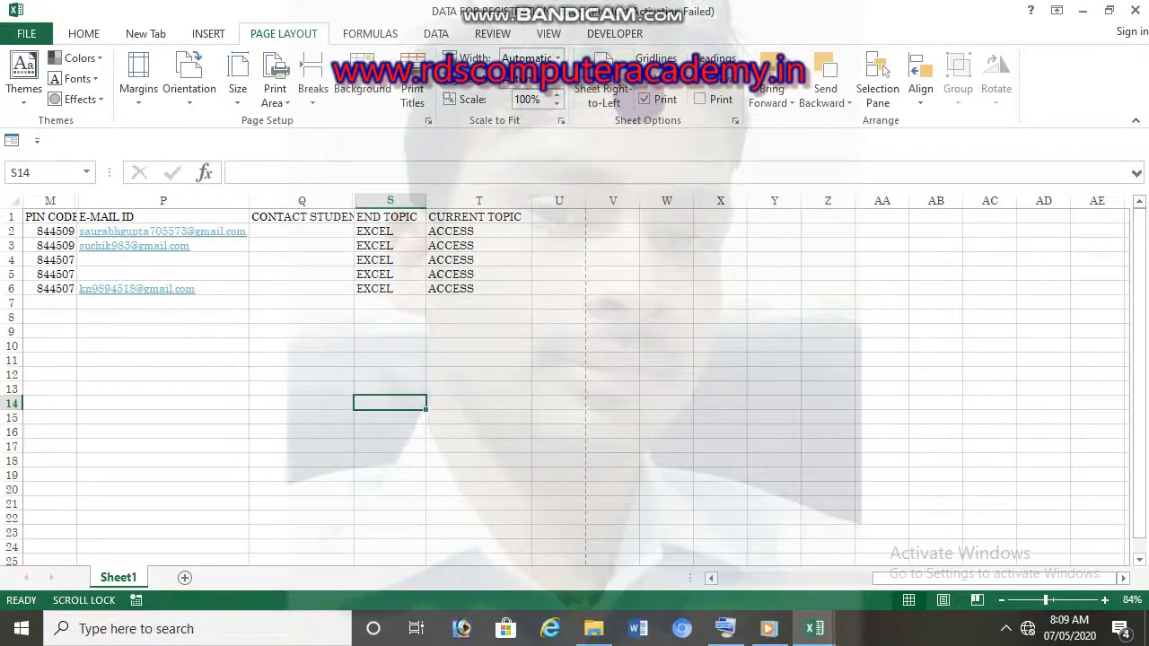
pyautogui.click(643, 98)
# - Apply All Borders to the student table A1:T6 and check the borders in the print preview
pyautogui.moveTo(488, 288); pyautogui.dragTo(11, 126)
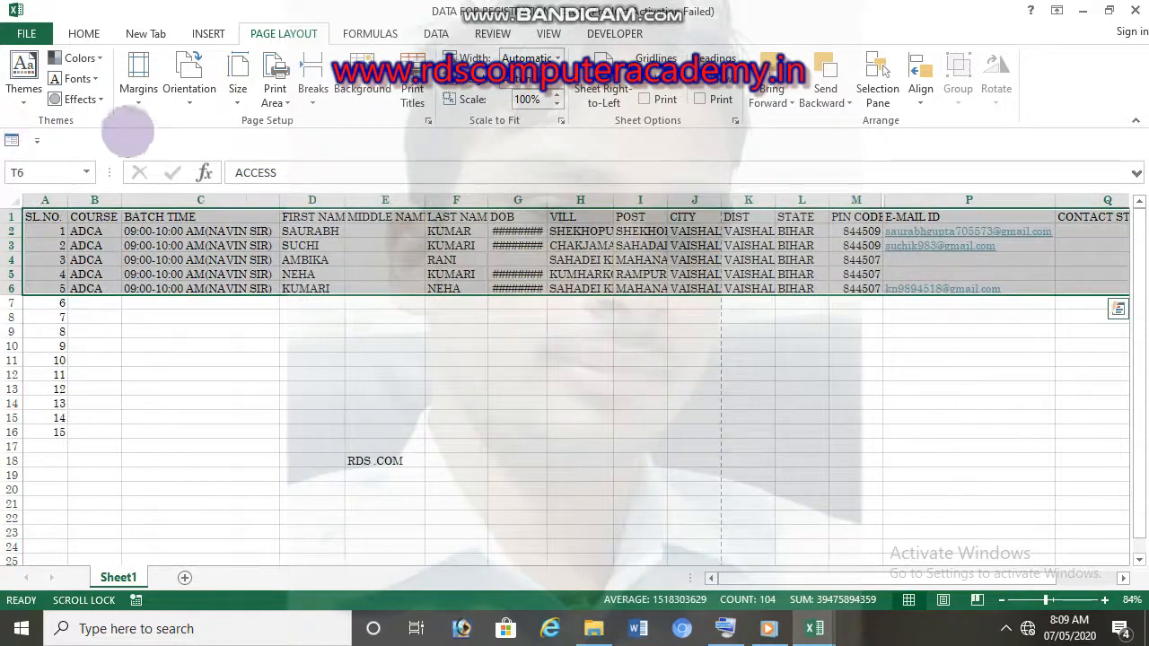
pyautogui.click(84, 33)
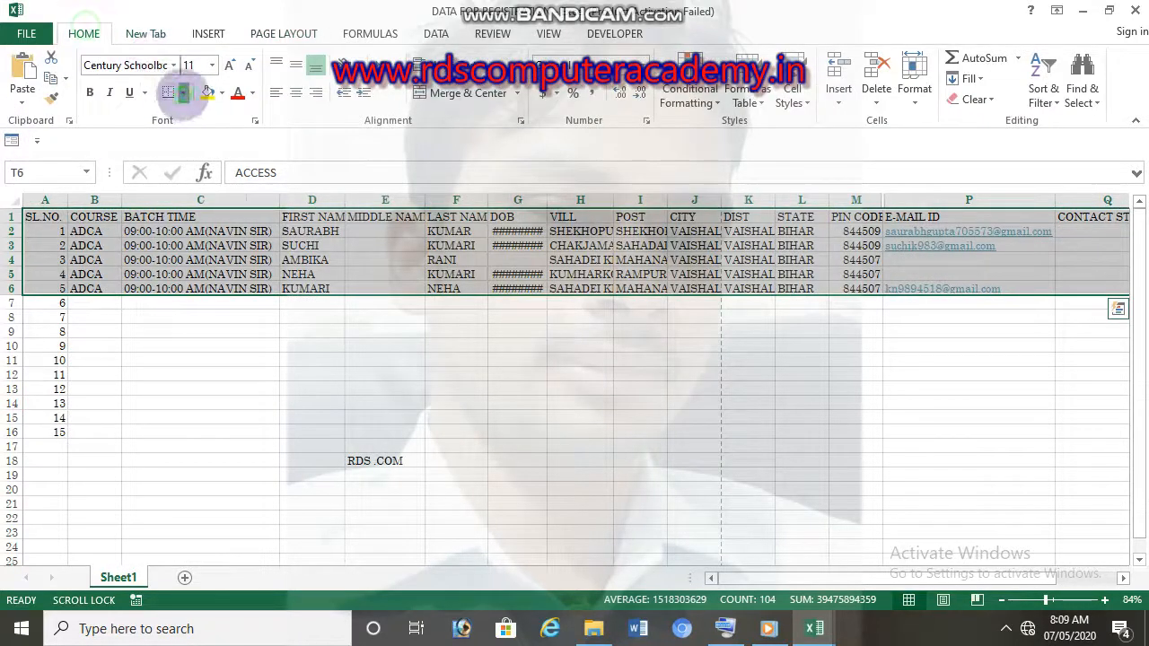
pyautogui.click(182, 92)
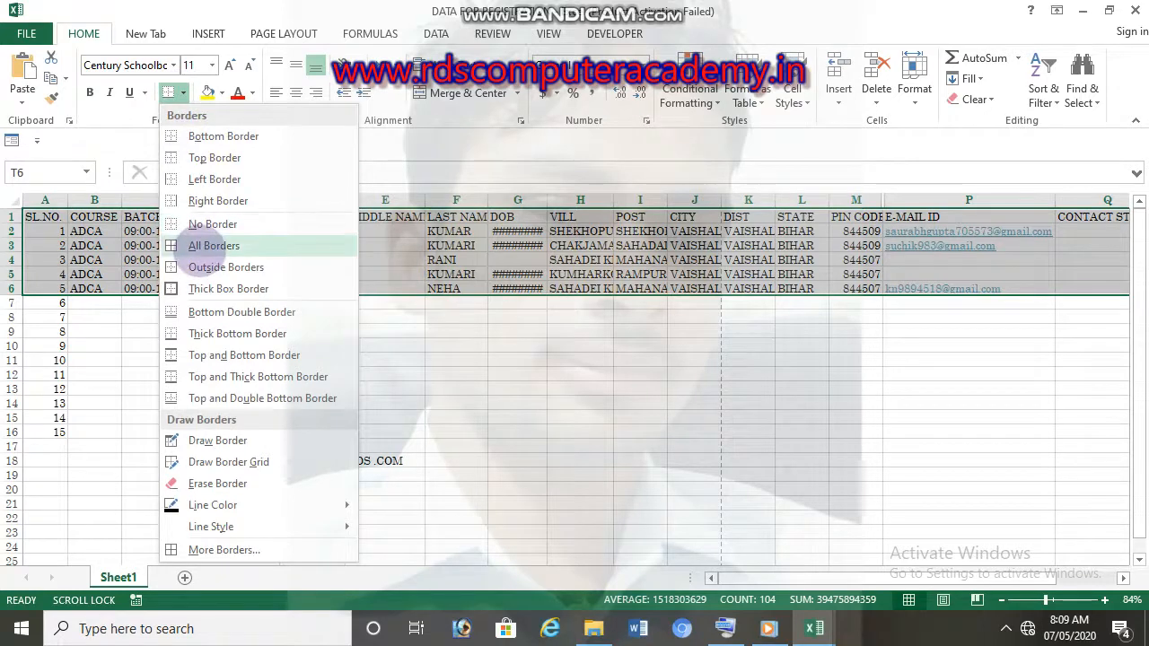
pyautogui.click(199, 248)
pyautogui.hotkey('ctrl', 'p')
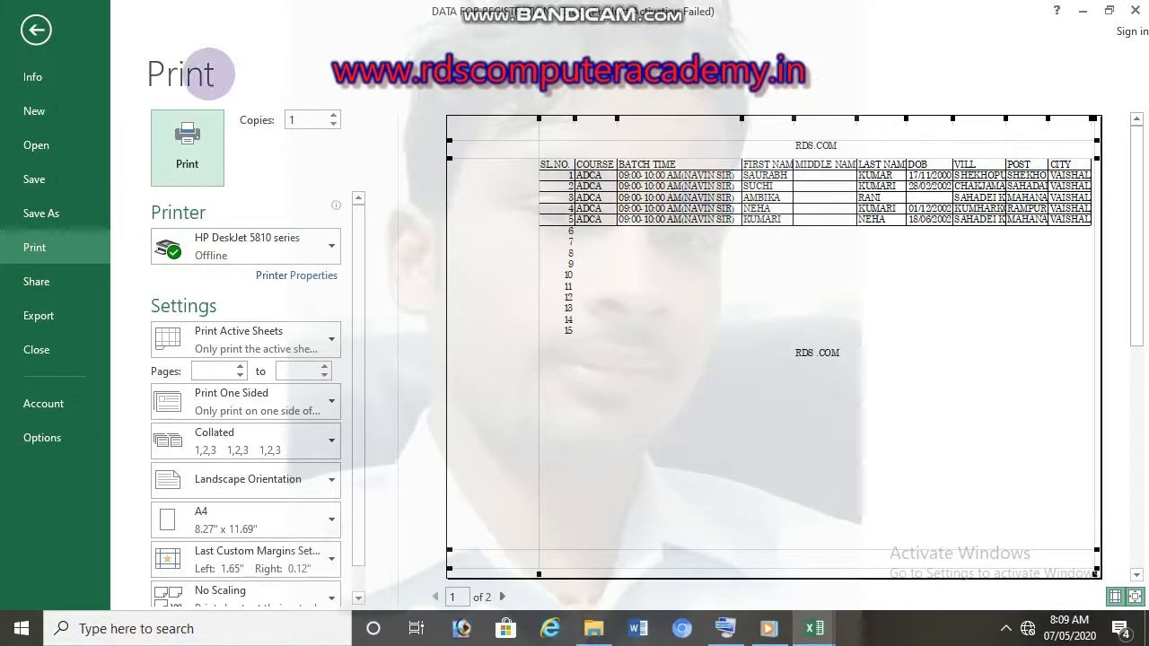
pyautogui.click(36, 29)
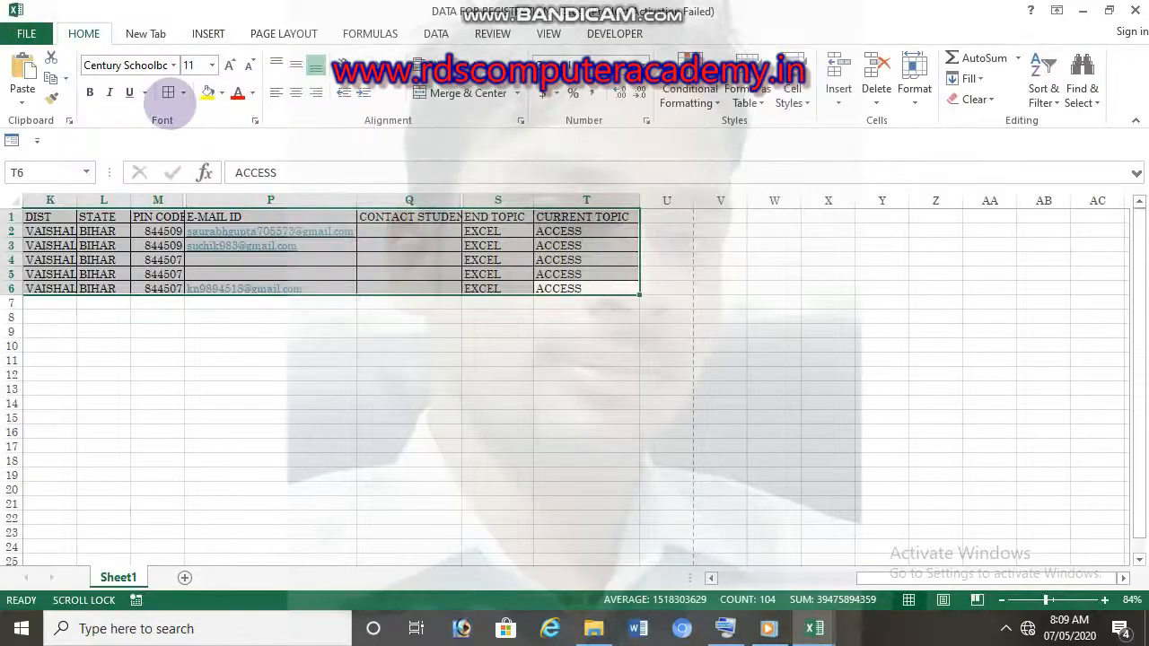
# - Remove all borders from the student table A1:T6 and deselect it
pyautogui.click(183, 93)
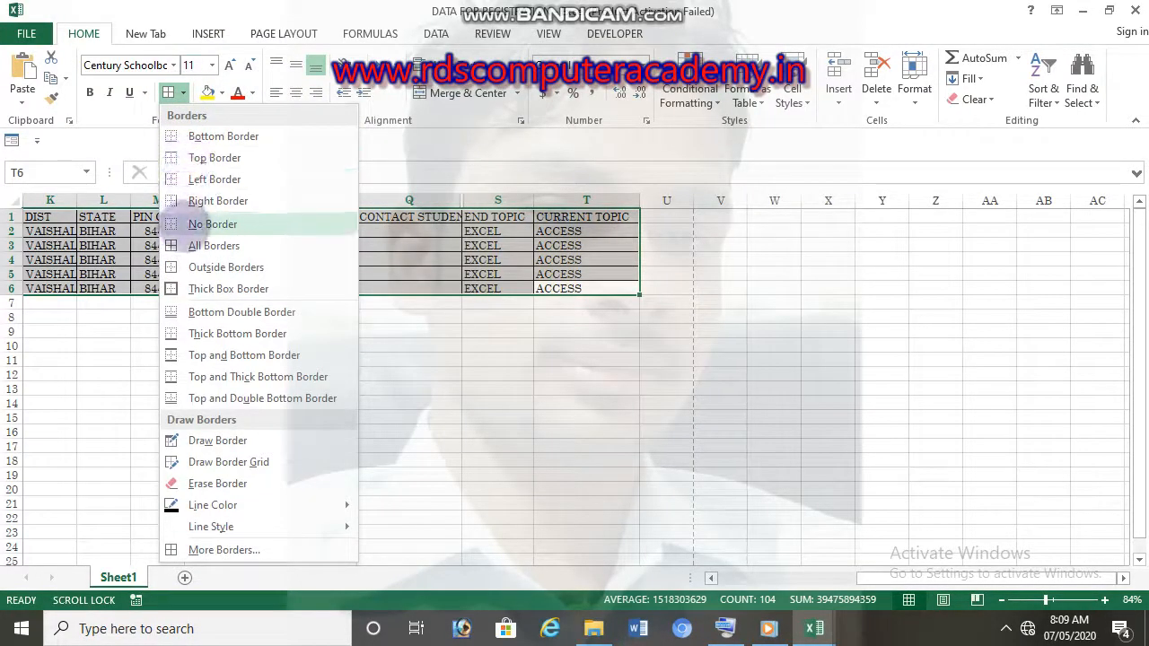
pyautogui.click(187, 224)
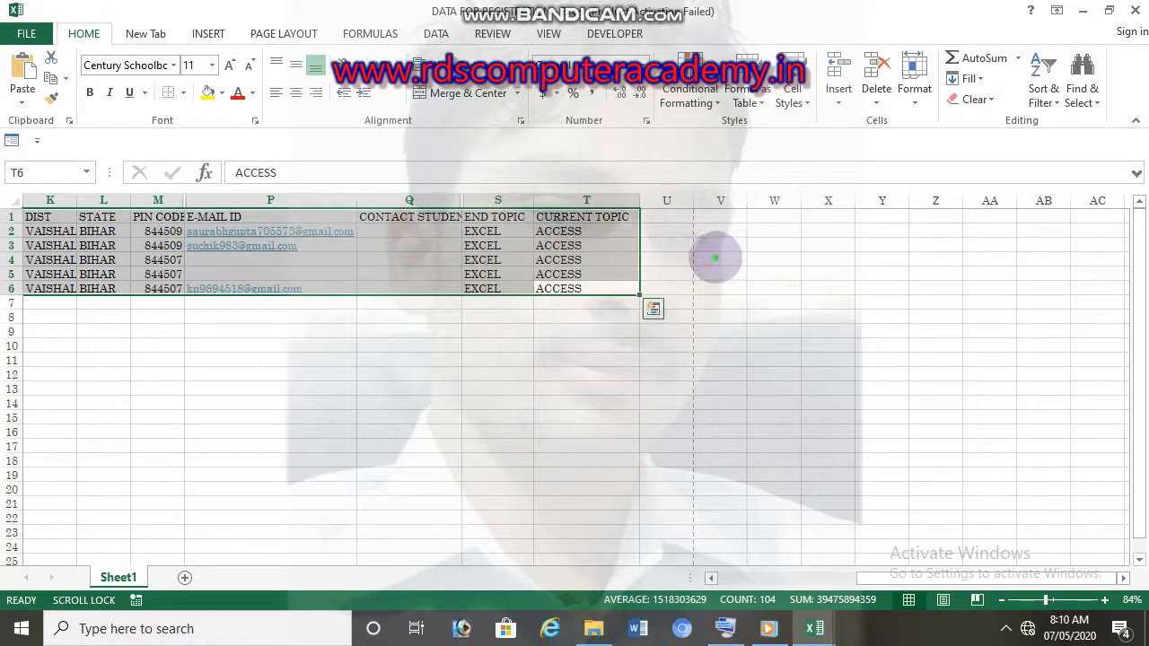
pyautogui.click(716, 258)
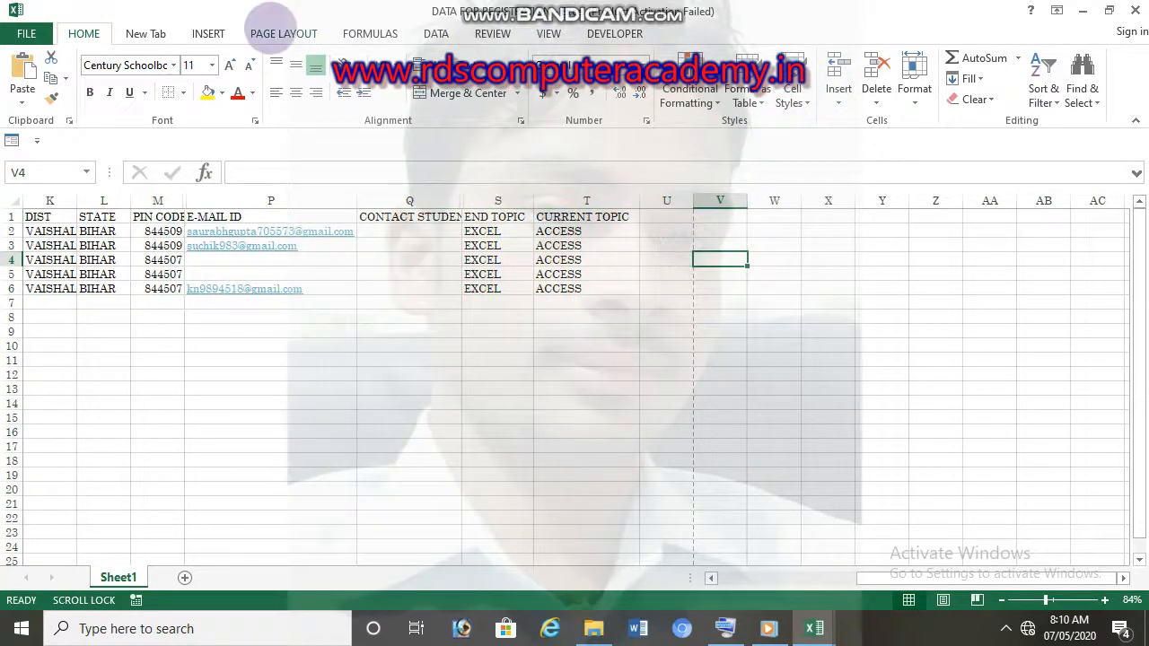
# - Hide the sheet's row and column headings and view the table from its first column
pyautogui.click(284, 34)
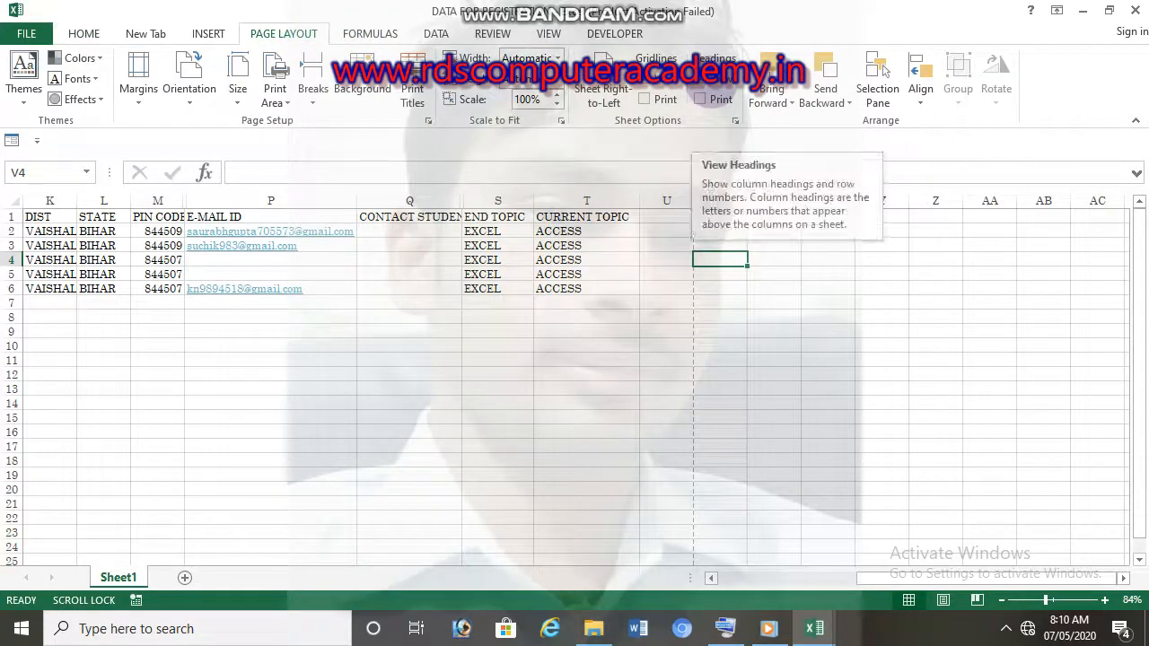
pyautogui.click(700, 79)
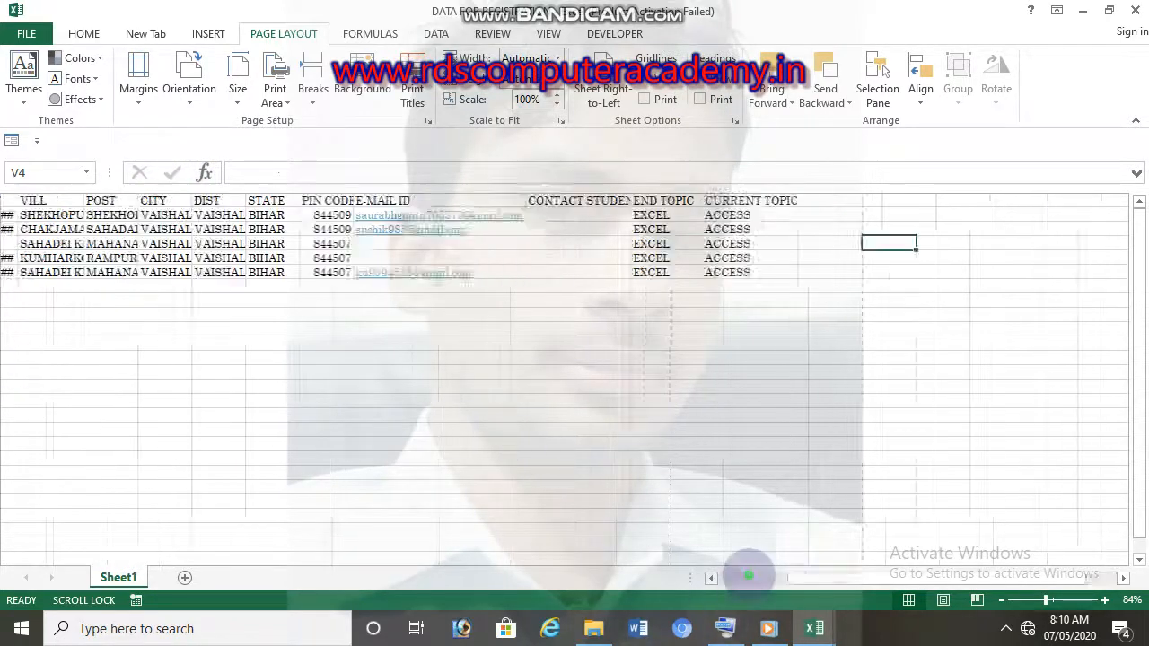
pyautogui.click(745, 579)
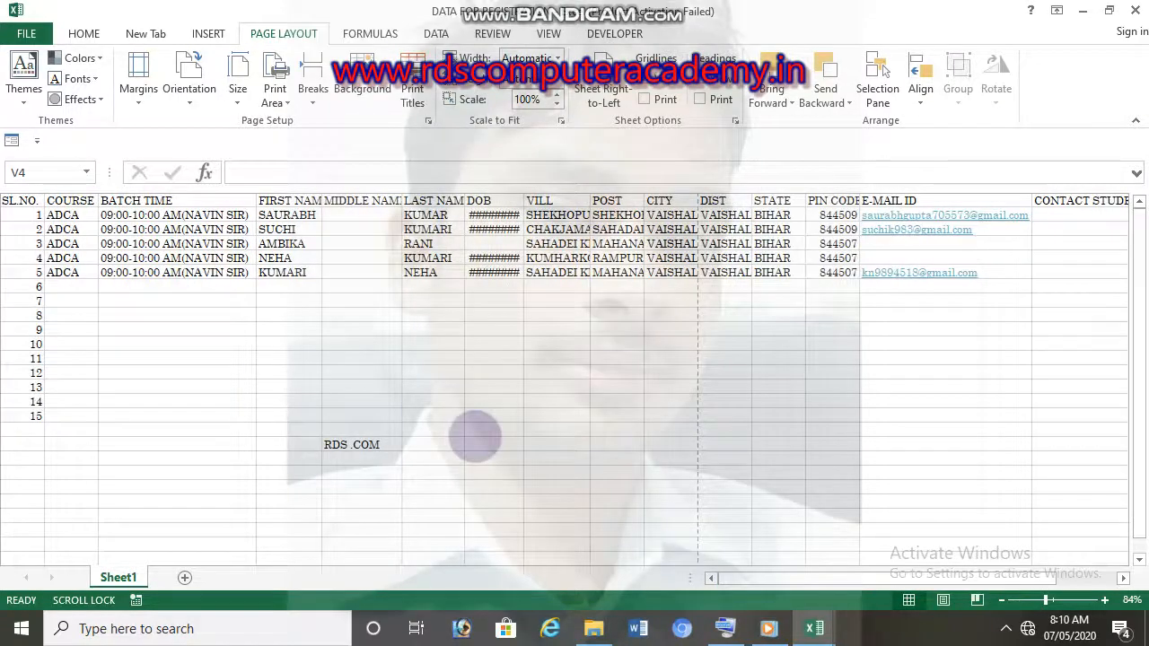